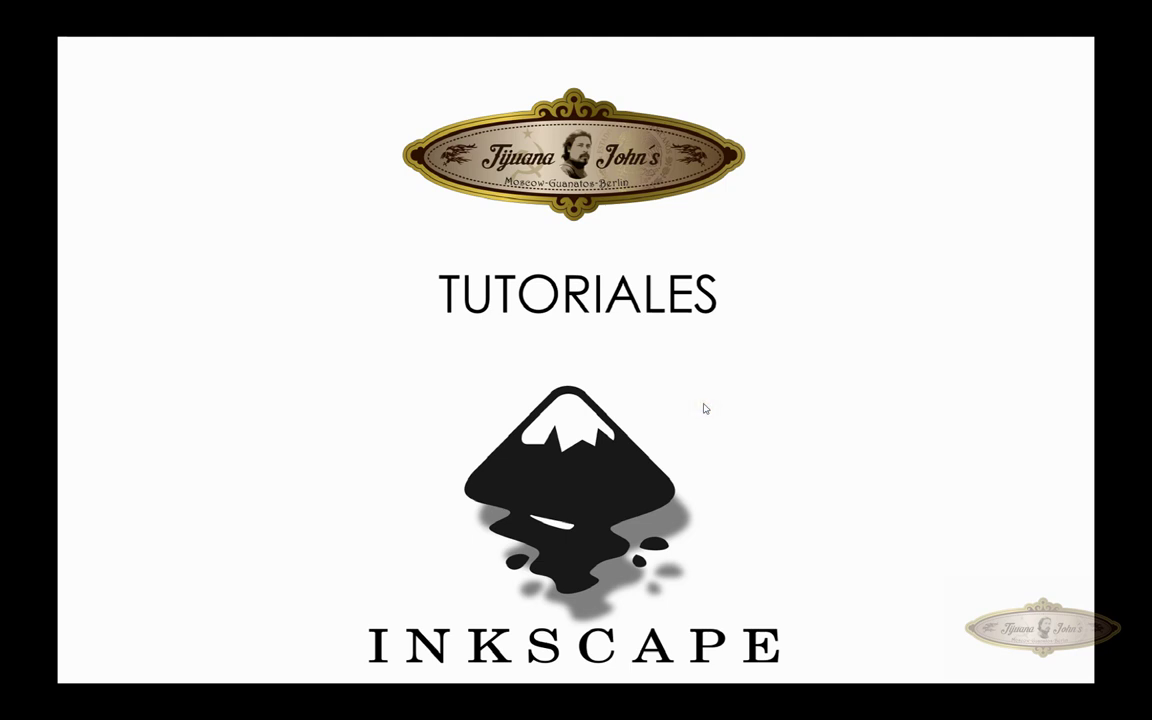
Launch Inkscape and start a new blank A4 portrait document
left_click(704, 409)
left_click(764, 401)
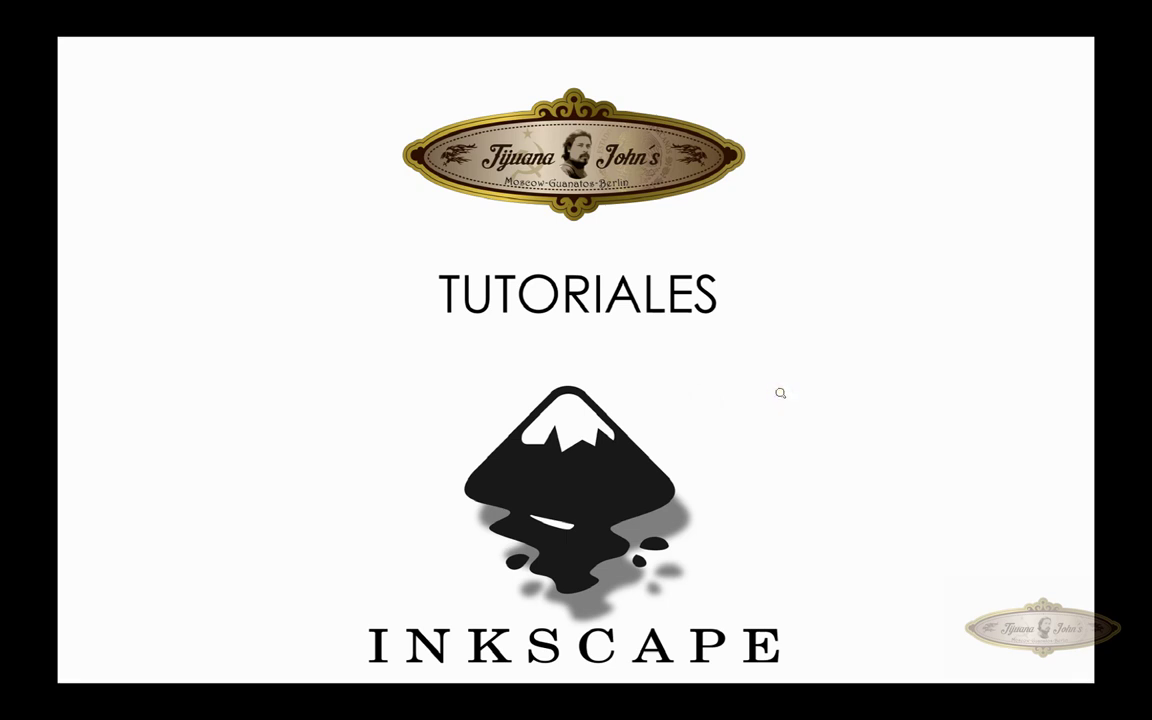
left_click(780, 393)
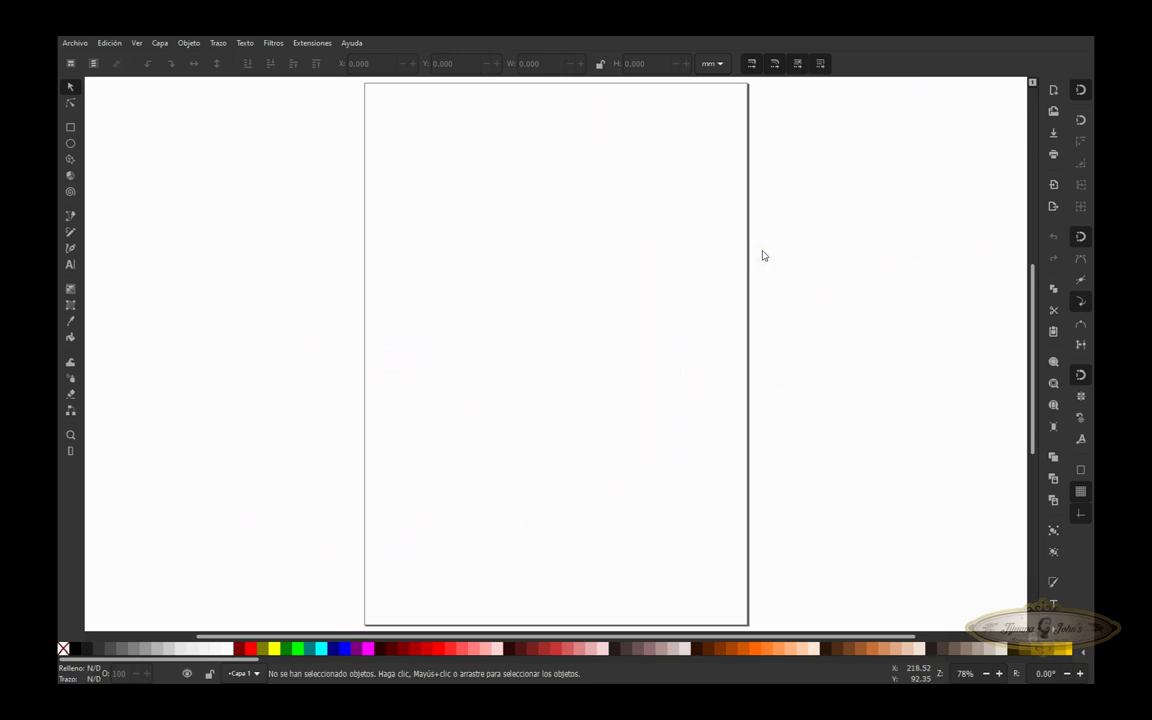
Drag the rising-sun flag JPG from the Downloads folder into the Inkscape document
key("super")
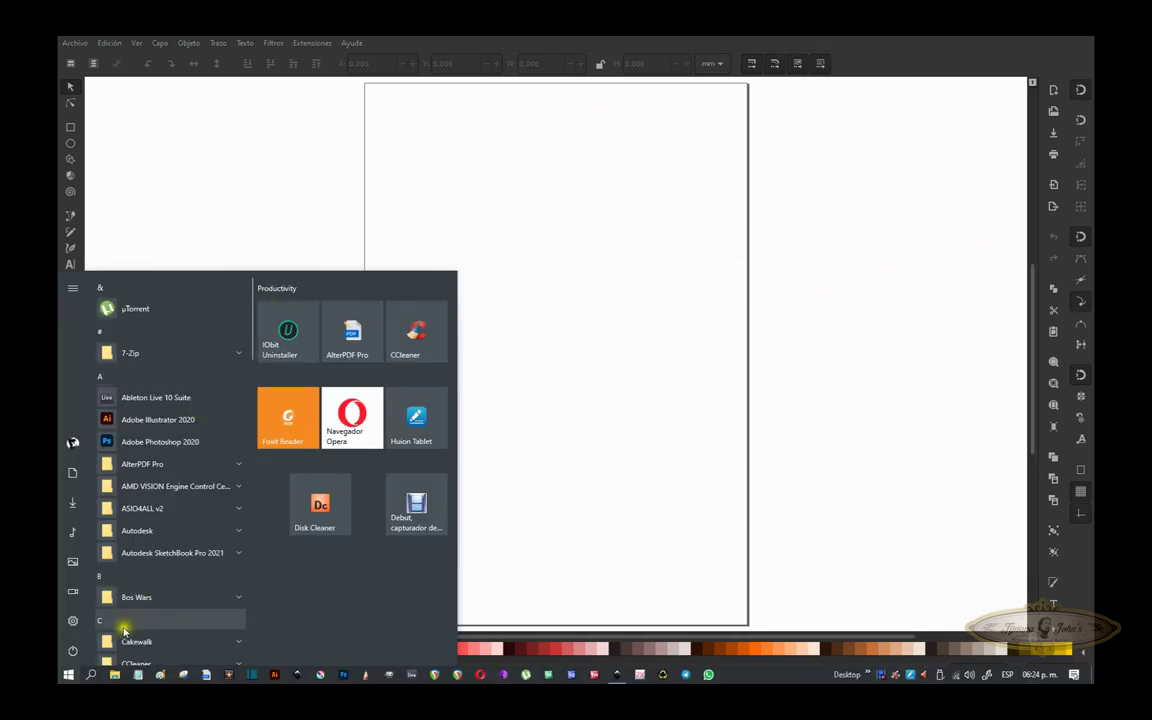
left_click(115, 676)
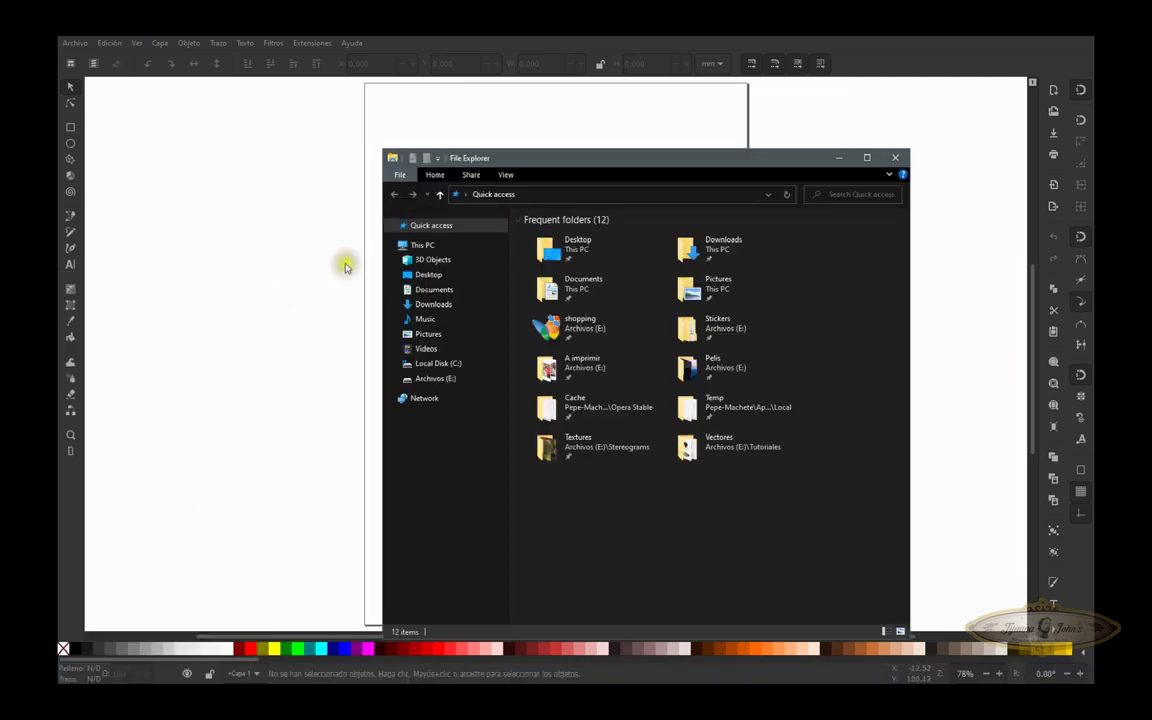
left_click(429, 306)
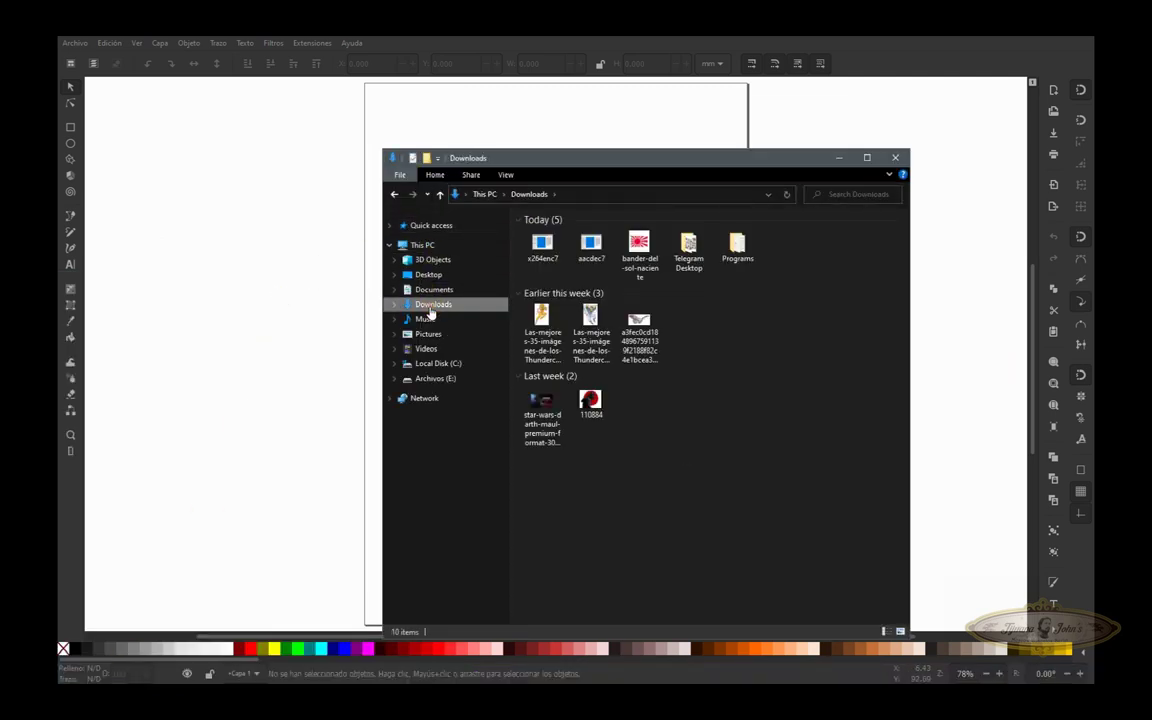
mouse_move(639, 250)
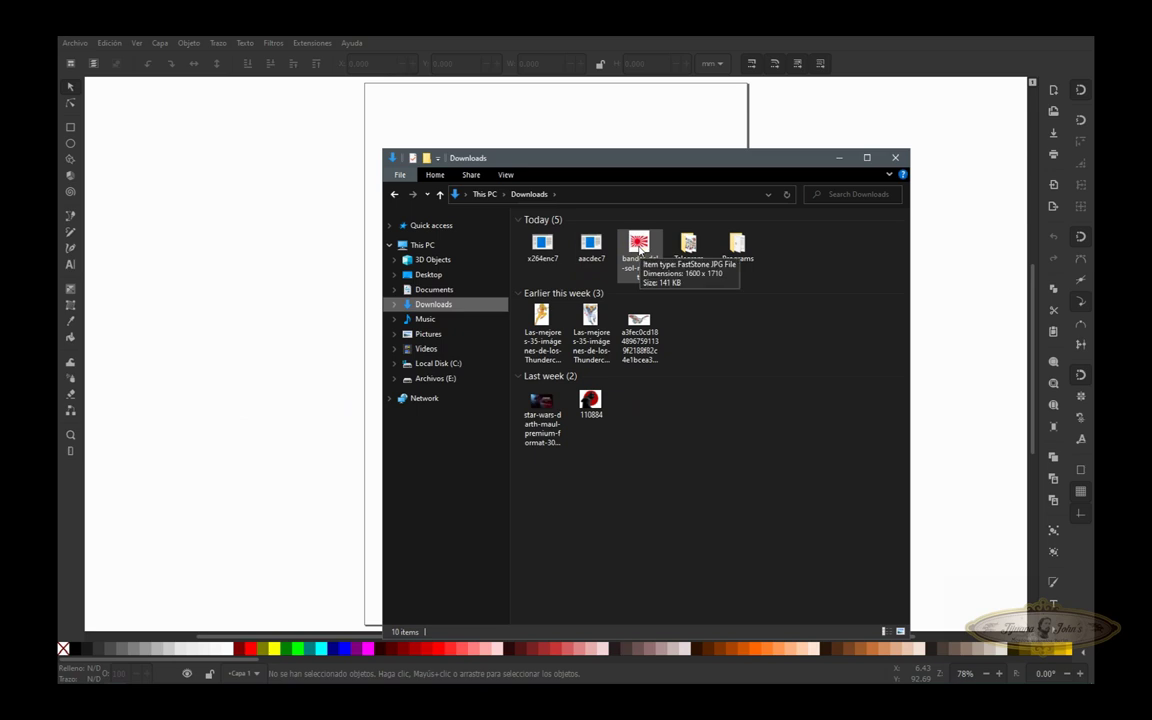
left_click_drag(639, 248, 334, 322)
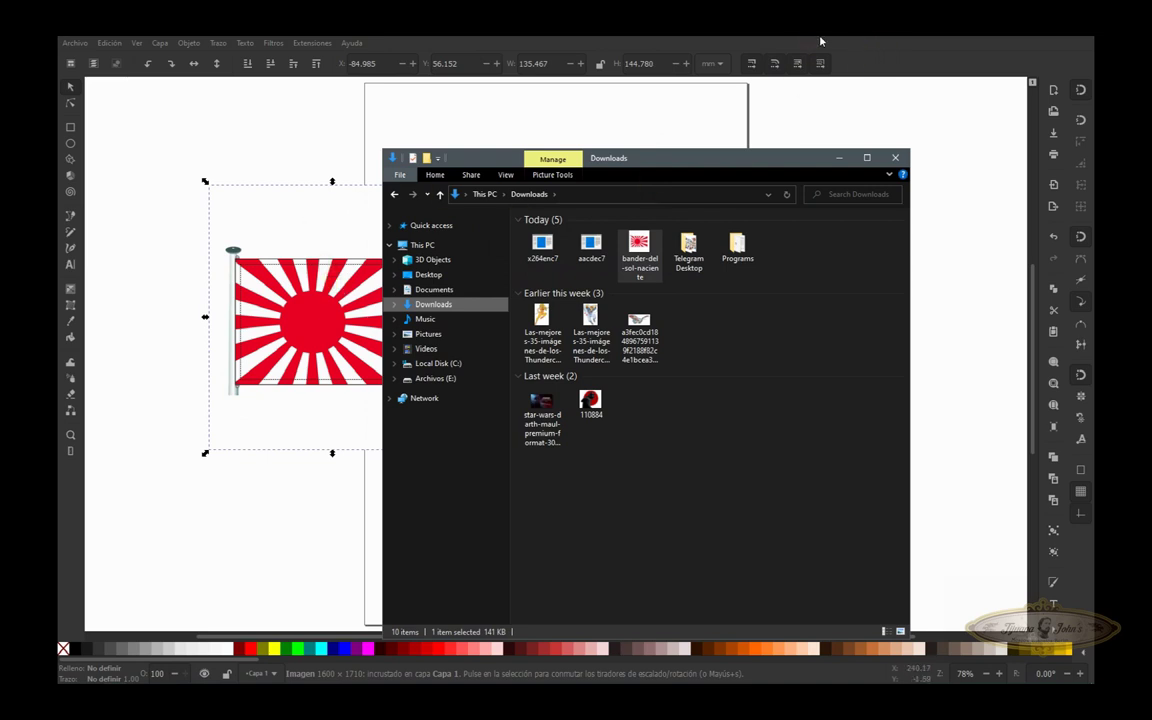
Move the embedded flag image to the left of the page
left_click(330, 268)
mouse_move(306, 325)
left_mouse_down()
mouse_move(488, 308)
mouse_move(250, 375)
mouse_move(214, 370)
left_mouse_up()
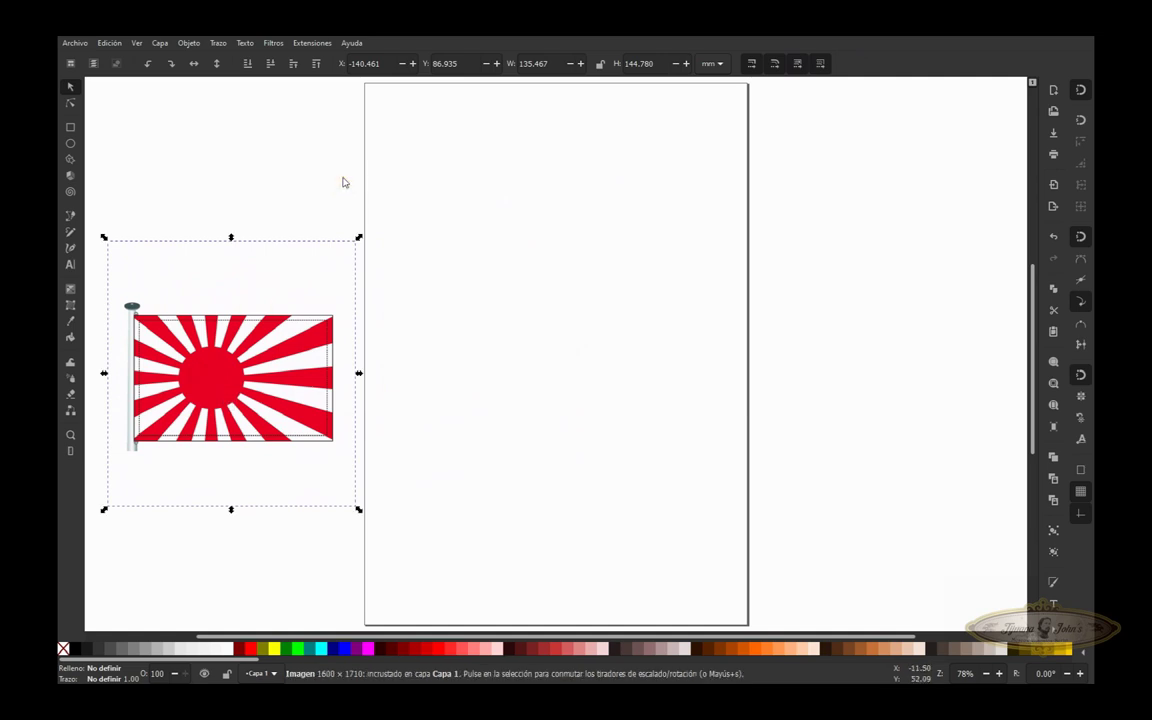
key("shift")
Hide toolbars, fit the page, and lock image20 in the Objects panel
key("shift+F11")
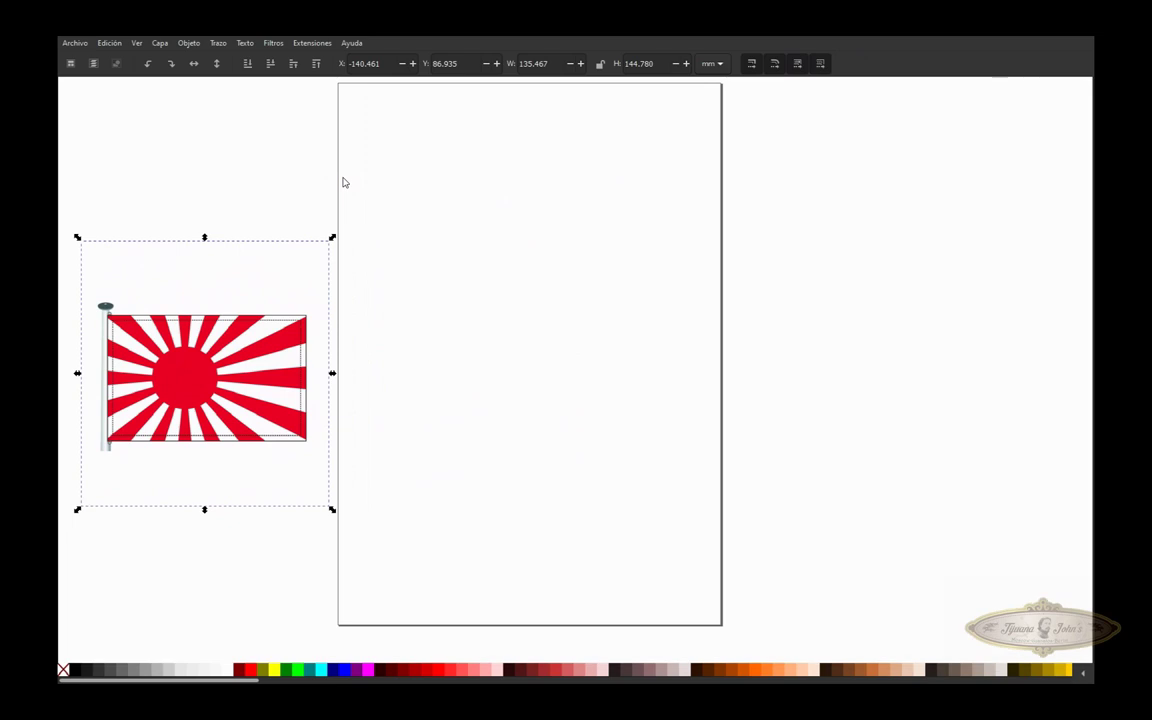
key("5")
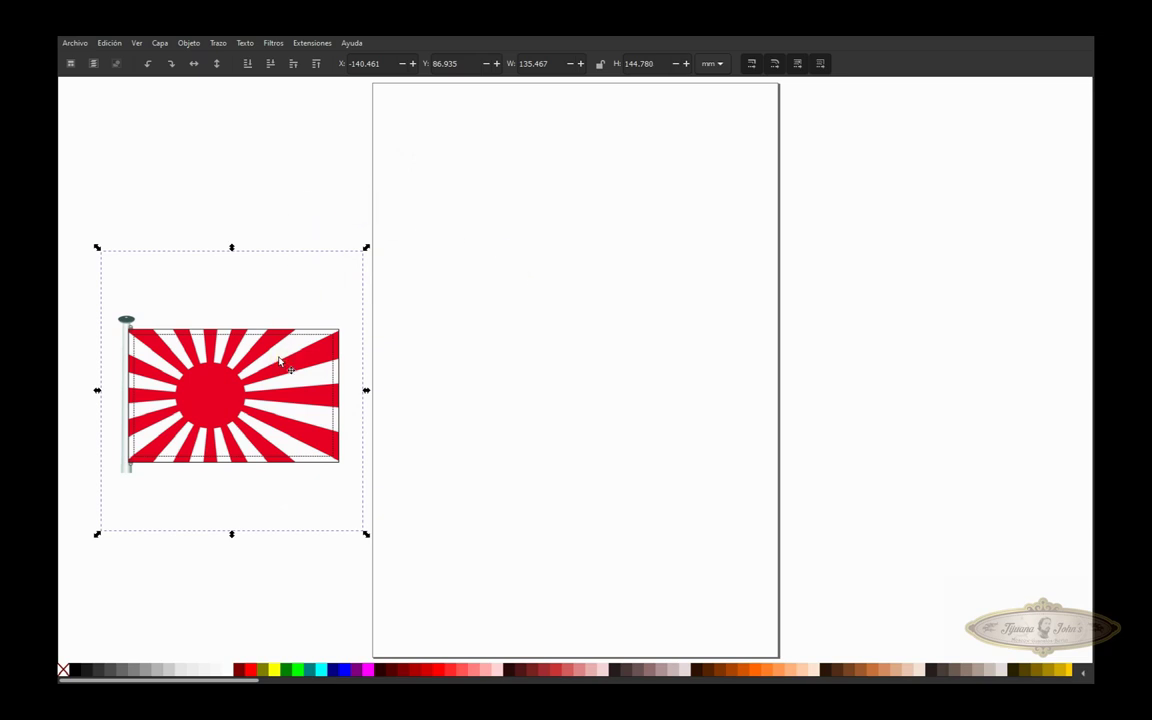
left_click(189, 43)
left_click(195, 57)
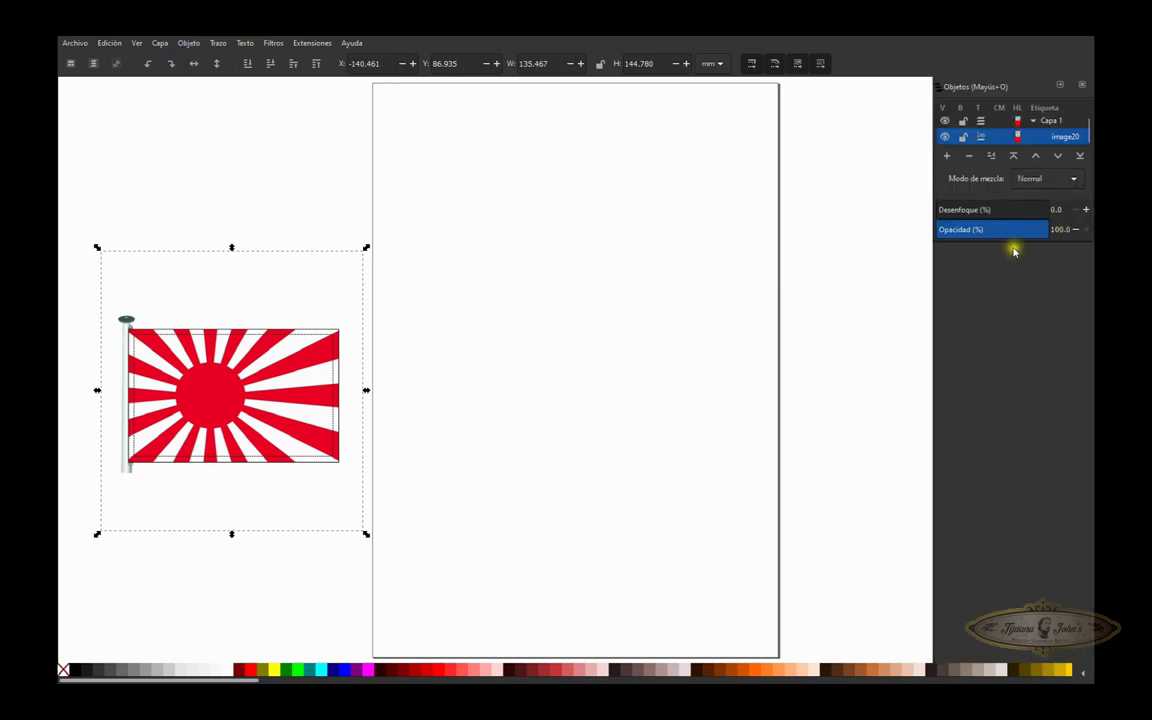
left_click(963, 143)
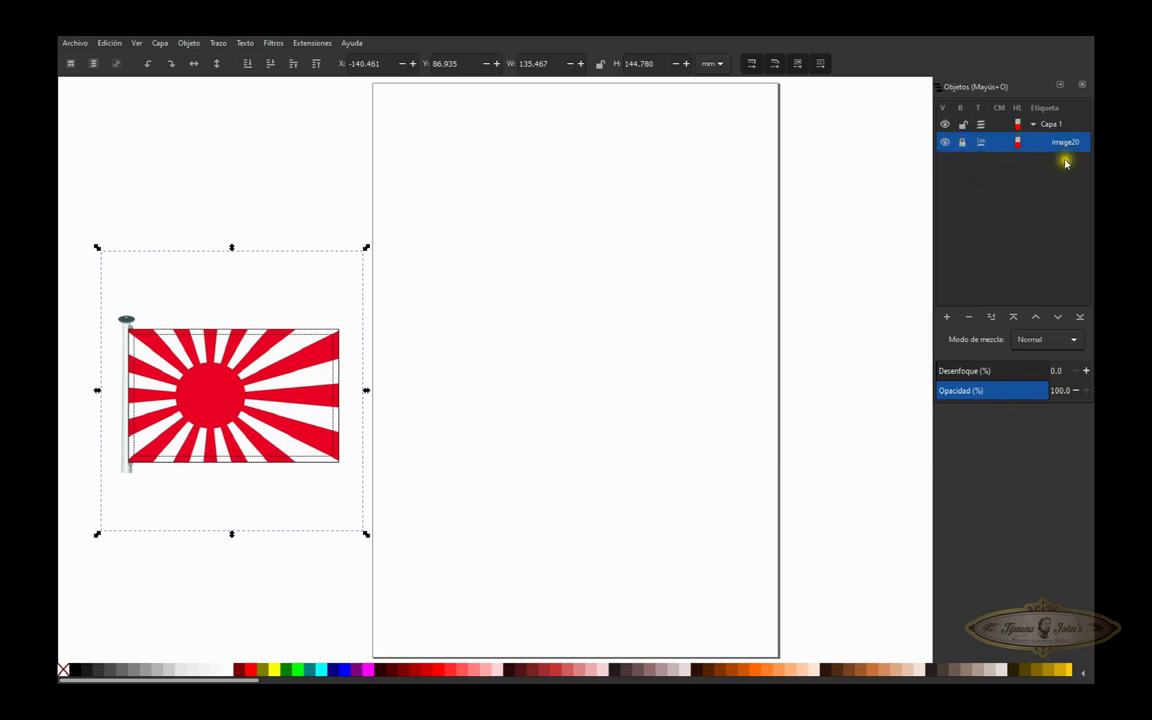
left_click(256, 191)
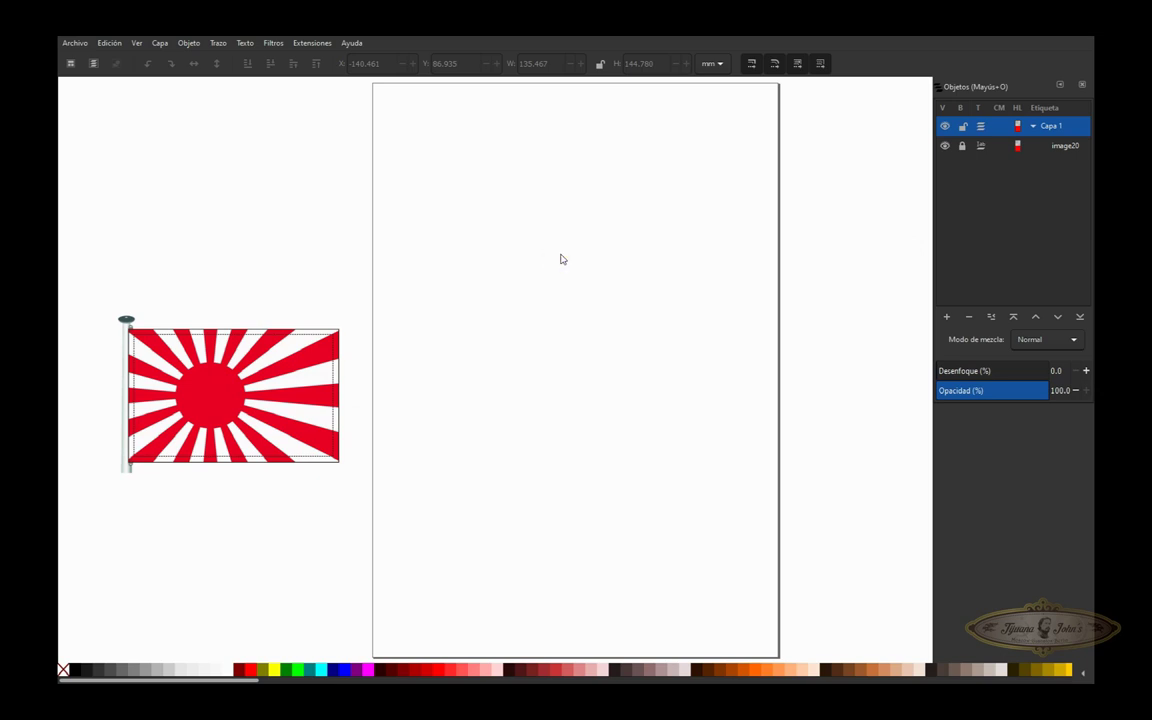
Draw a 136.365 mm vertical line (path24) down the page with the Bezier tool and select it
key("b")
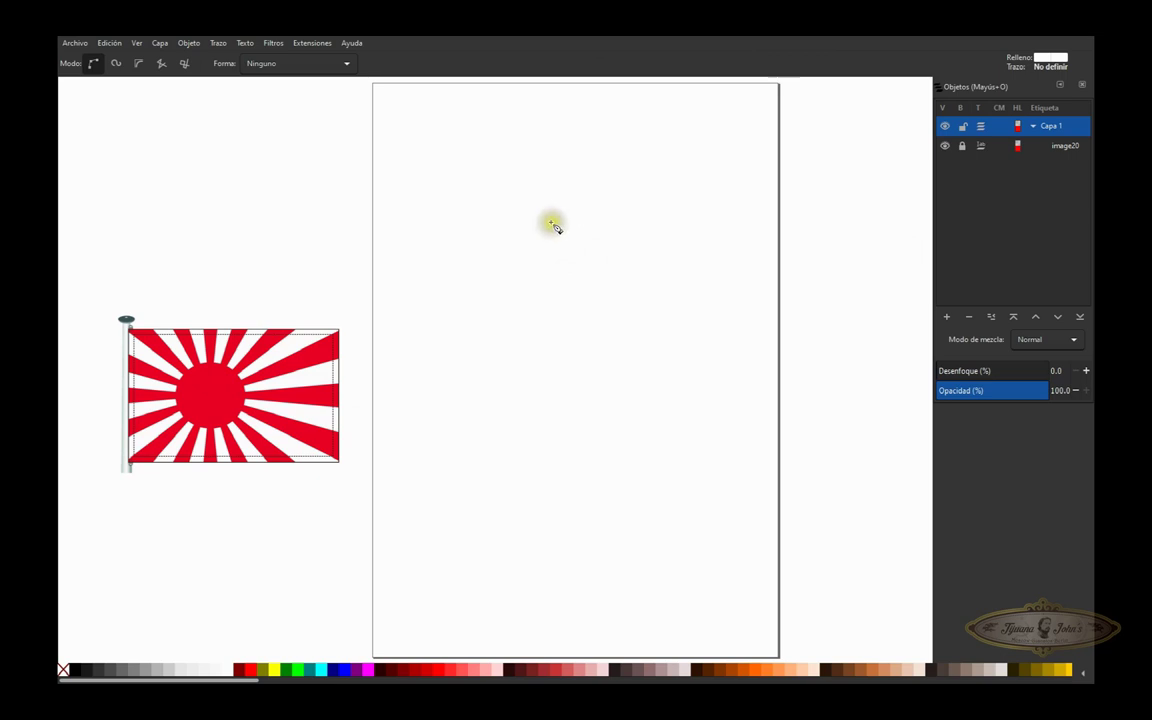
left_click(551, 222)
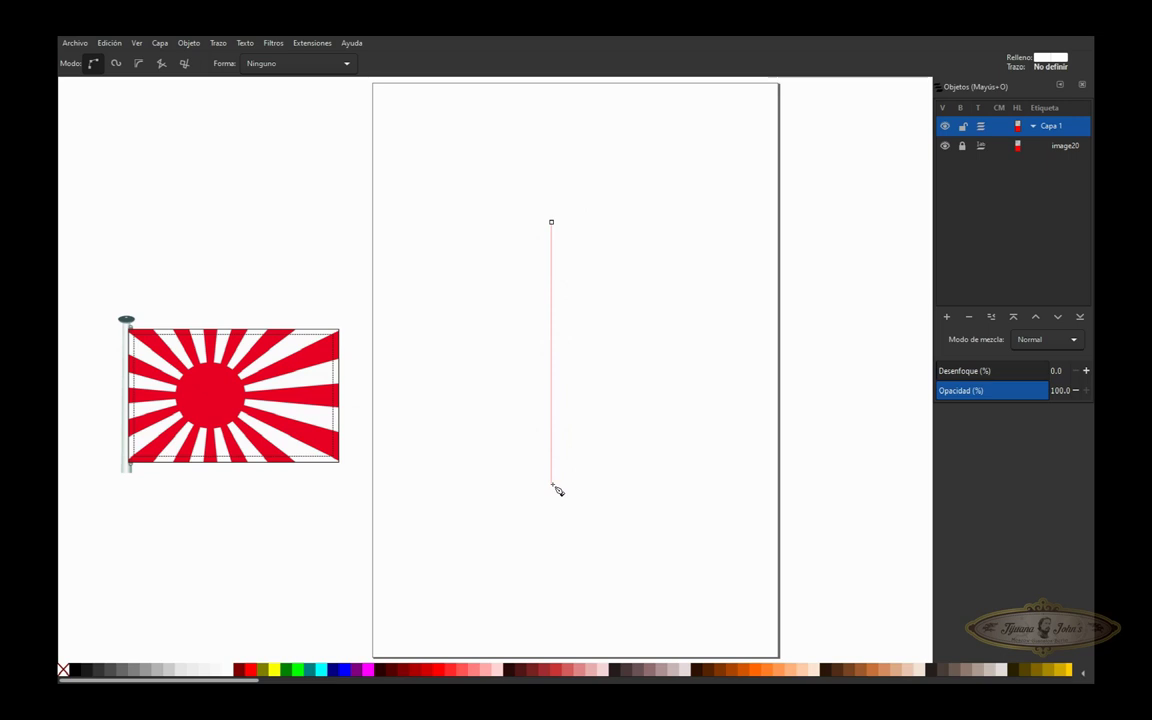
left_click(551, 486)
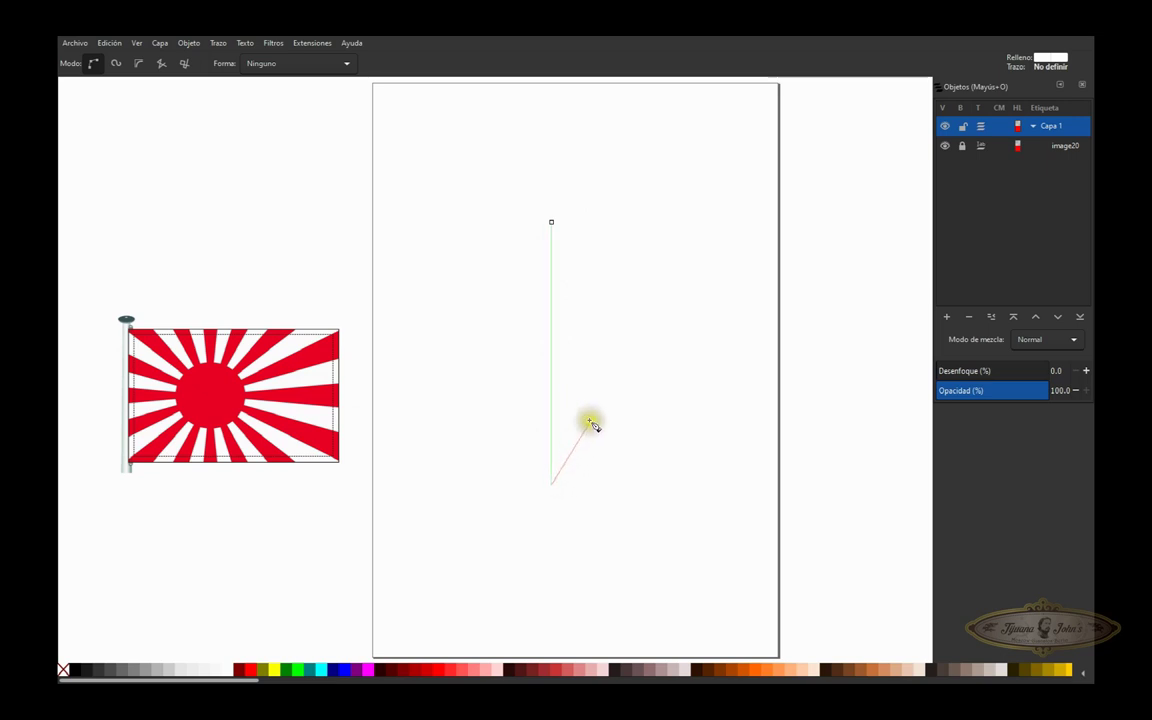
key("Return")
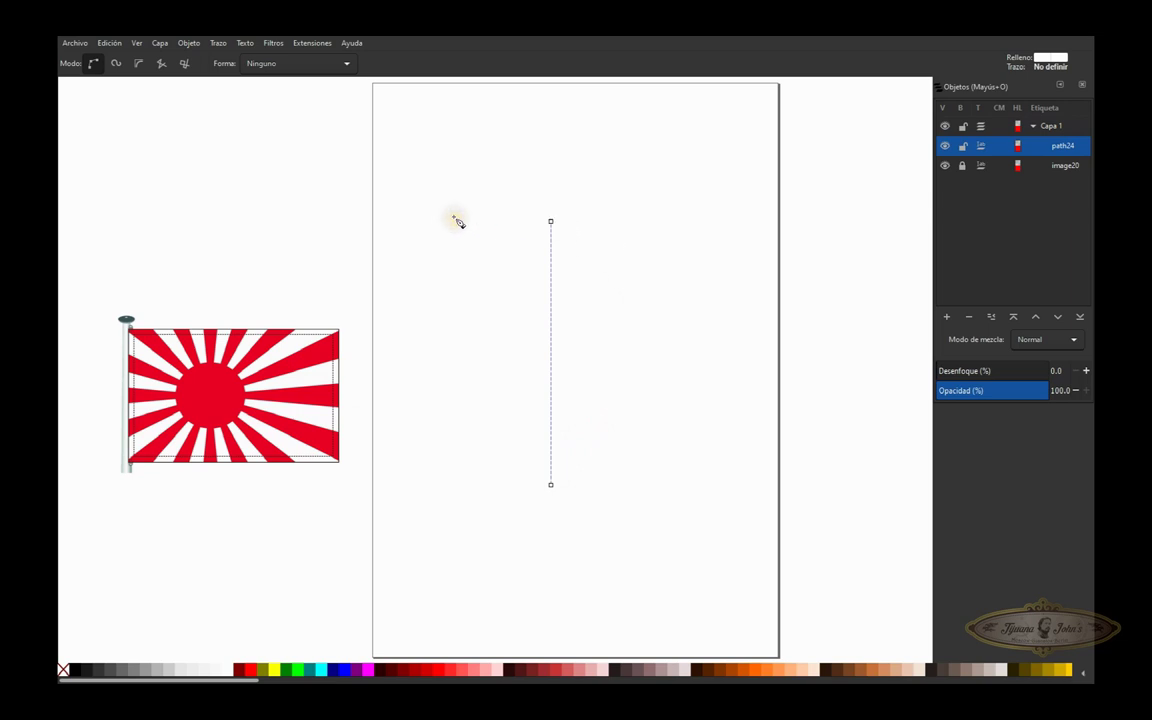
key("s")
left_click(616, 263)
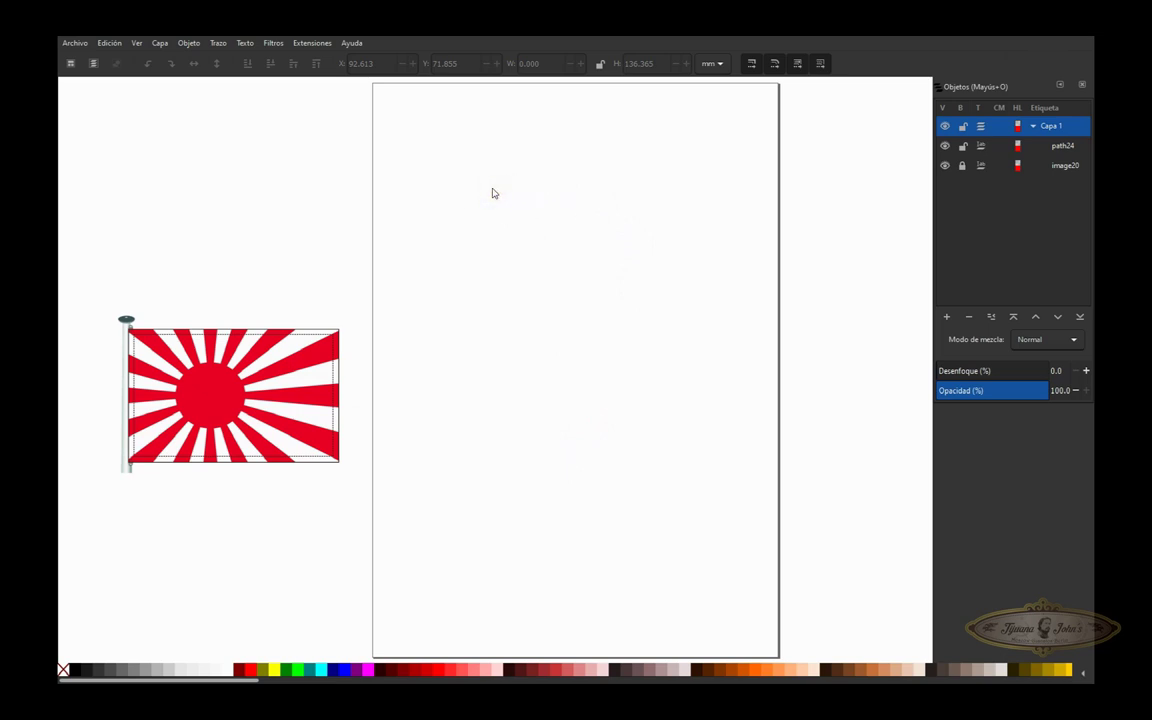
left_click_drag(491, 186, 617, 540)
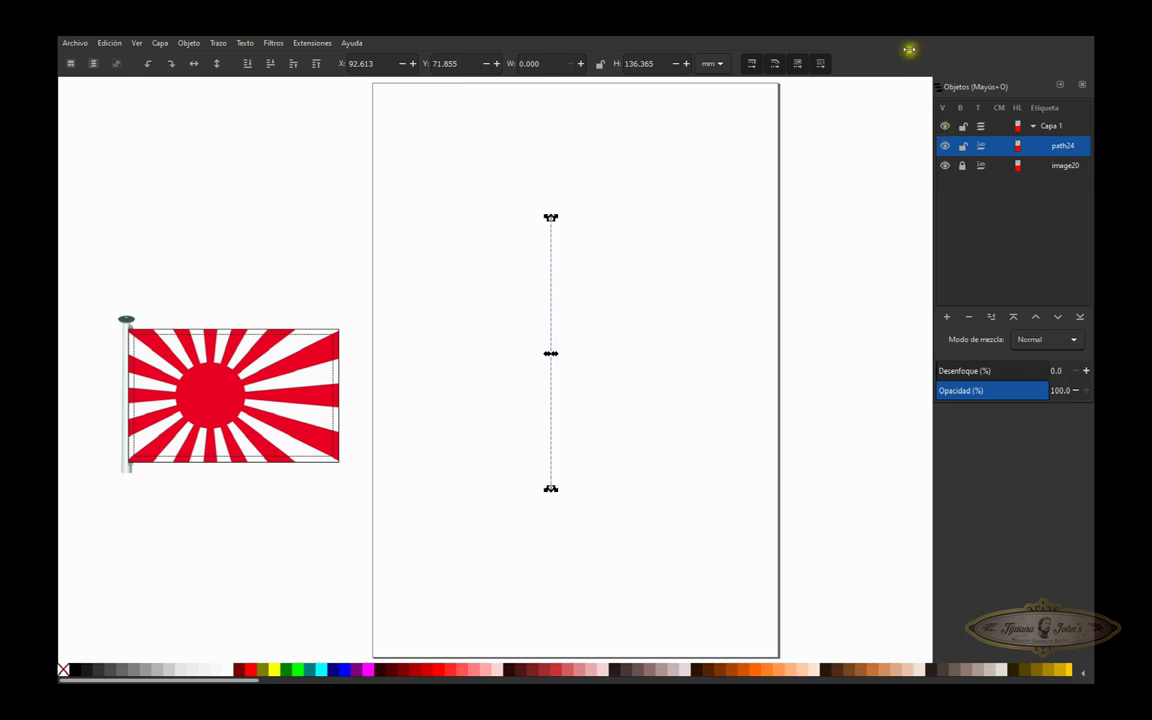
Set the vertical line's stroke width to 0.300 in Fill and Stroke
key("ctrl+shift+f")
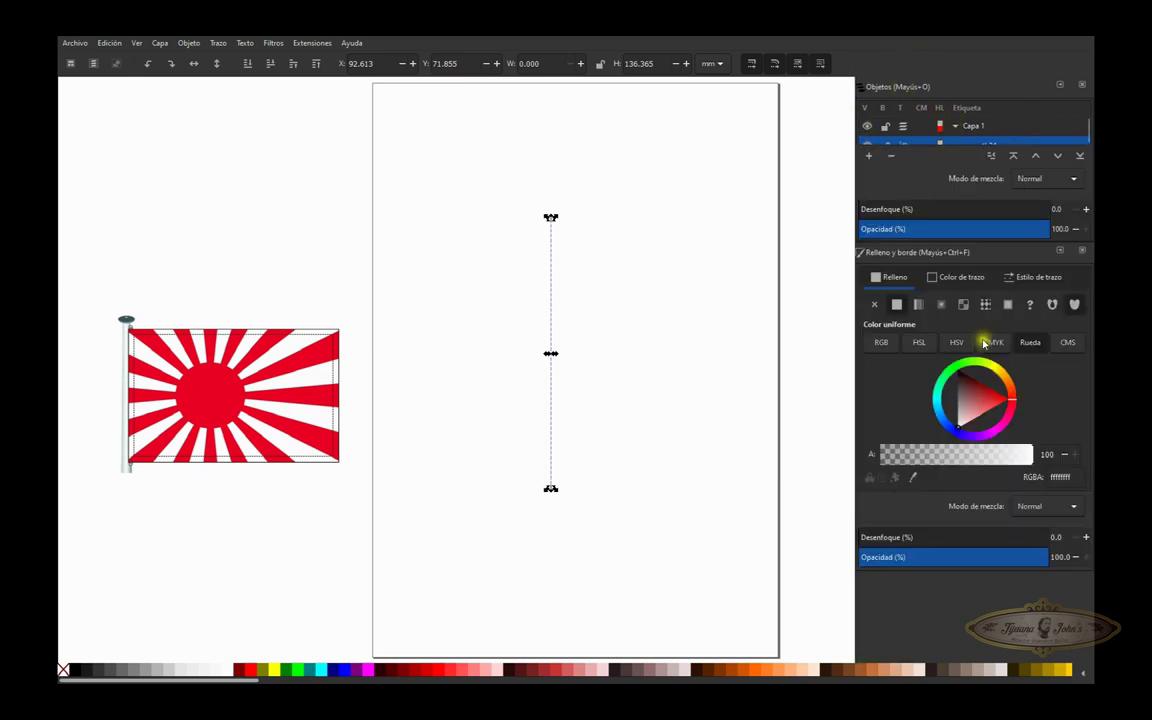
left_click(1045, 277)
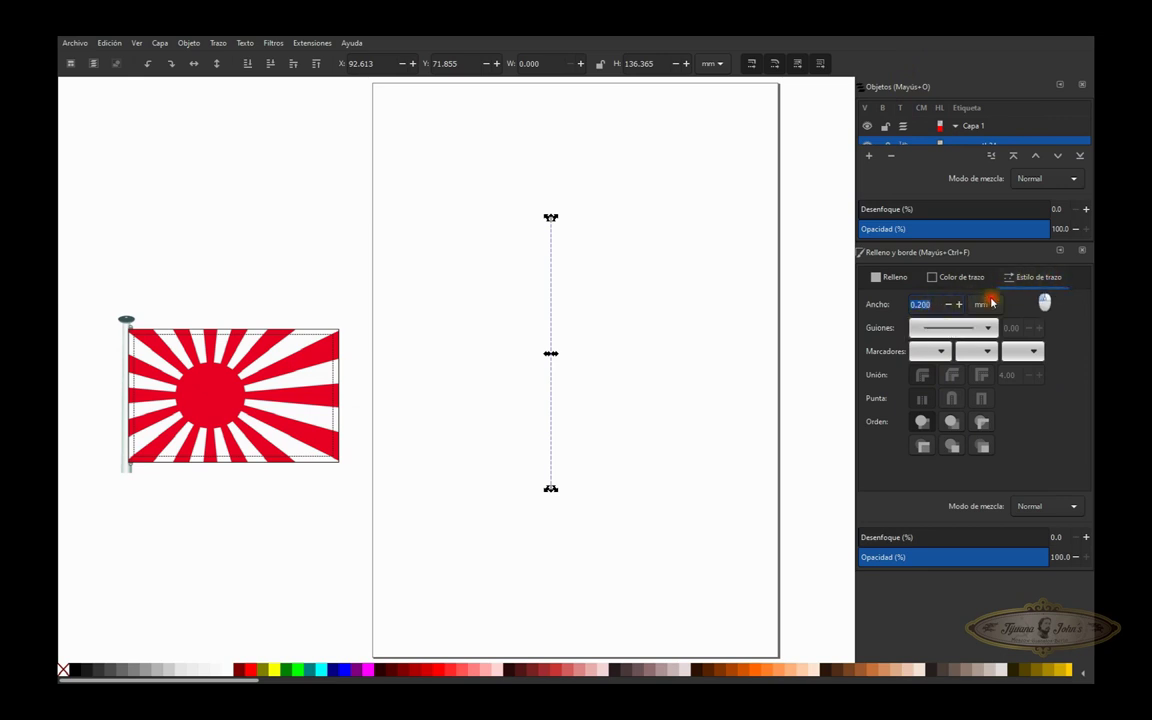
left_click(931, 304)
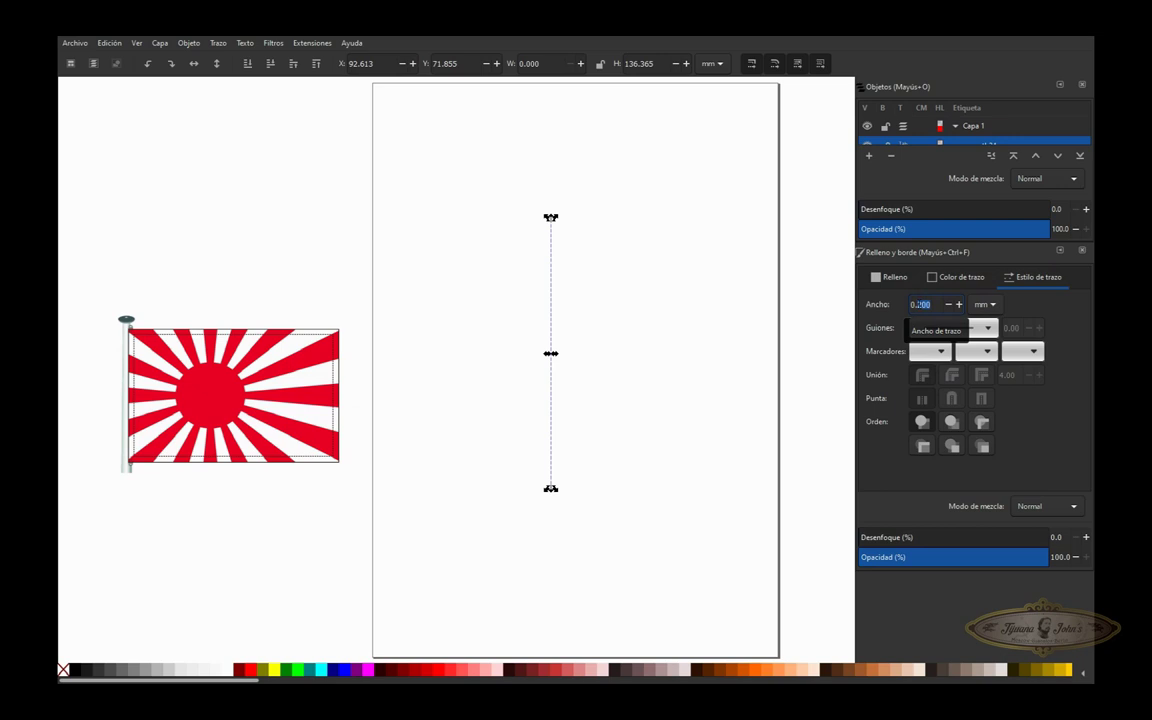
type("0.3")
left_click(958, 304)
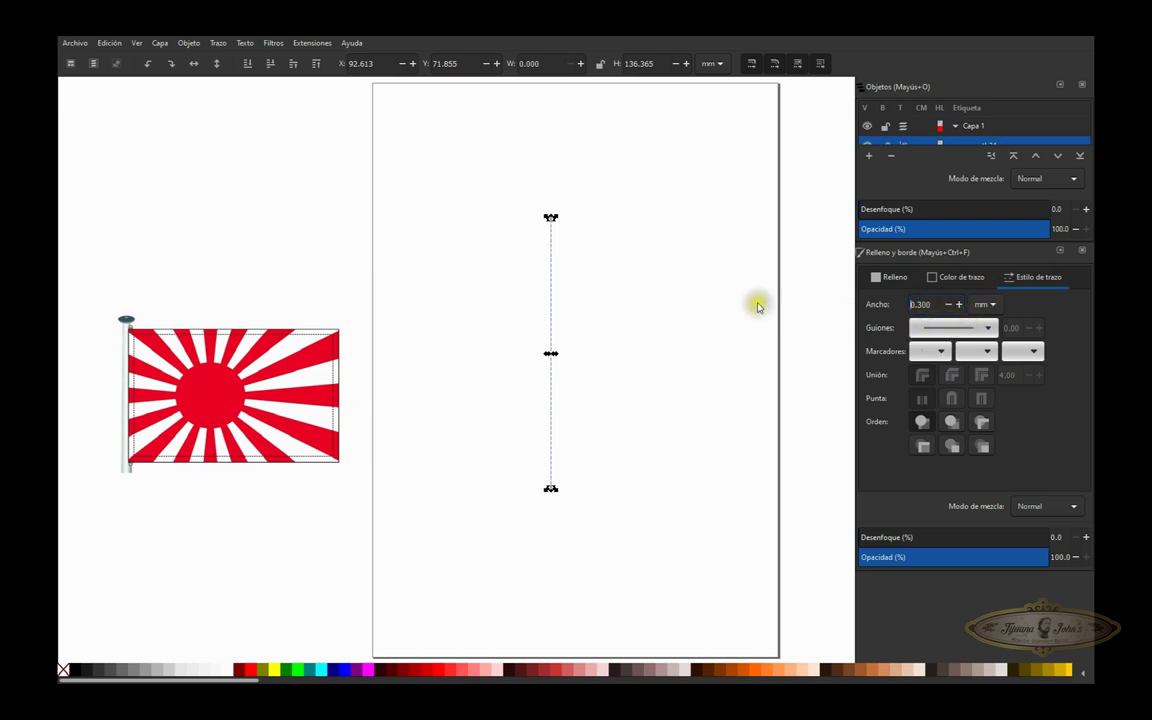
left_click(656, 314)
left_click(545, 290)
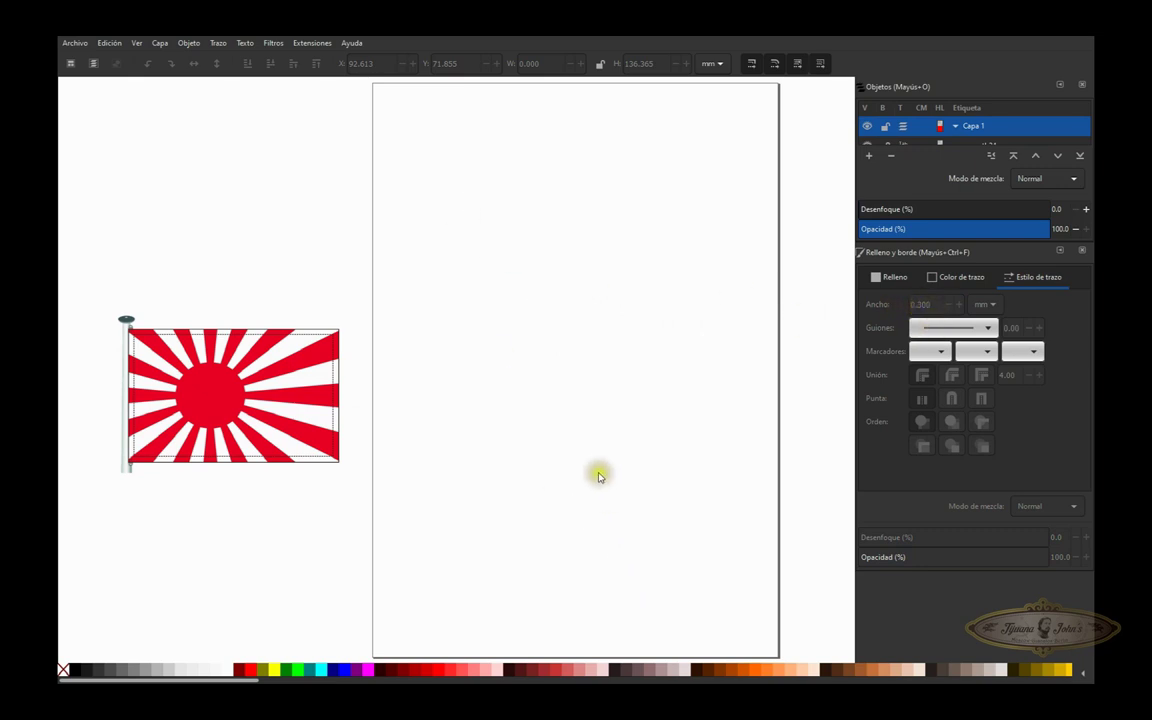
left_click_drag(442, 181, 600, 532)
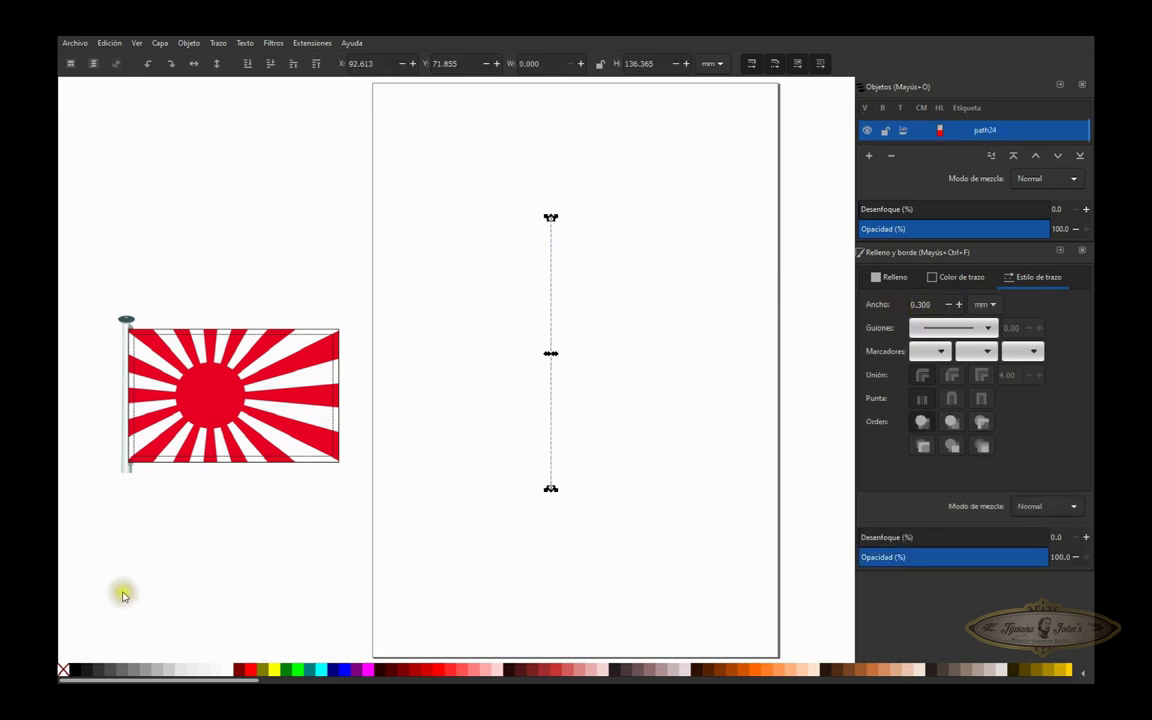
Give the line a black stroke and reduce its width to 0.200 mm
left_click(75, 672, "shift")
left_click(658, 365)
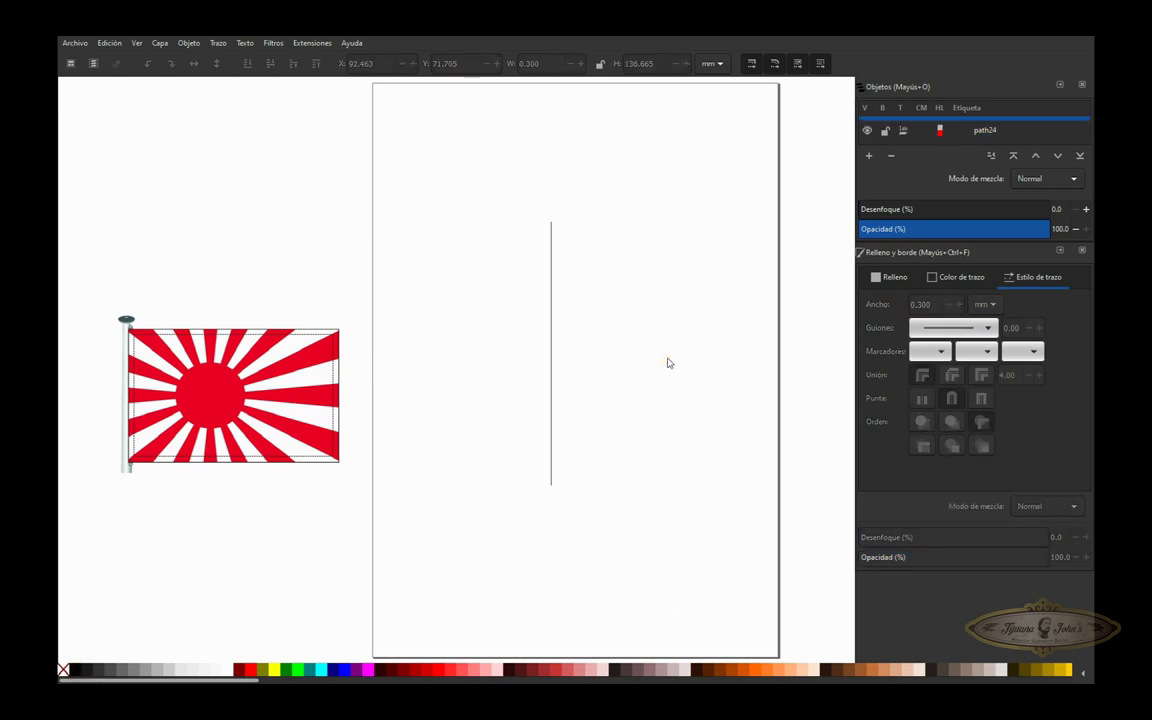
left_click(551, 318)
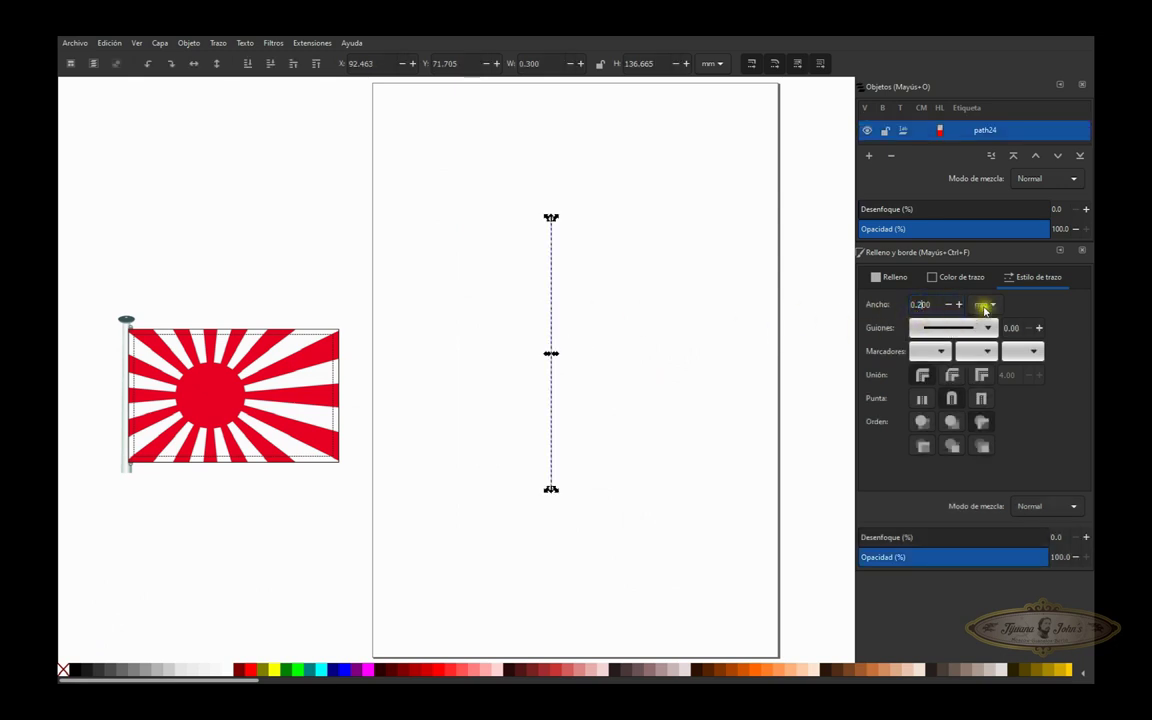
left_click(944, 306)
left_click(656, 307)
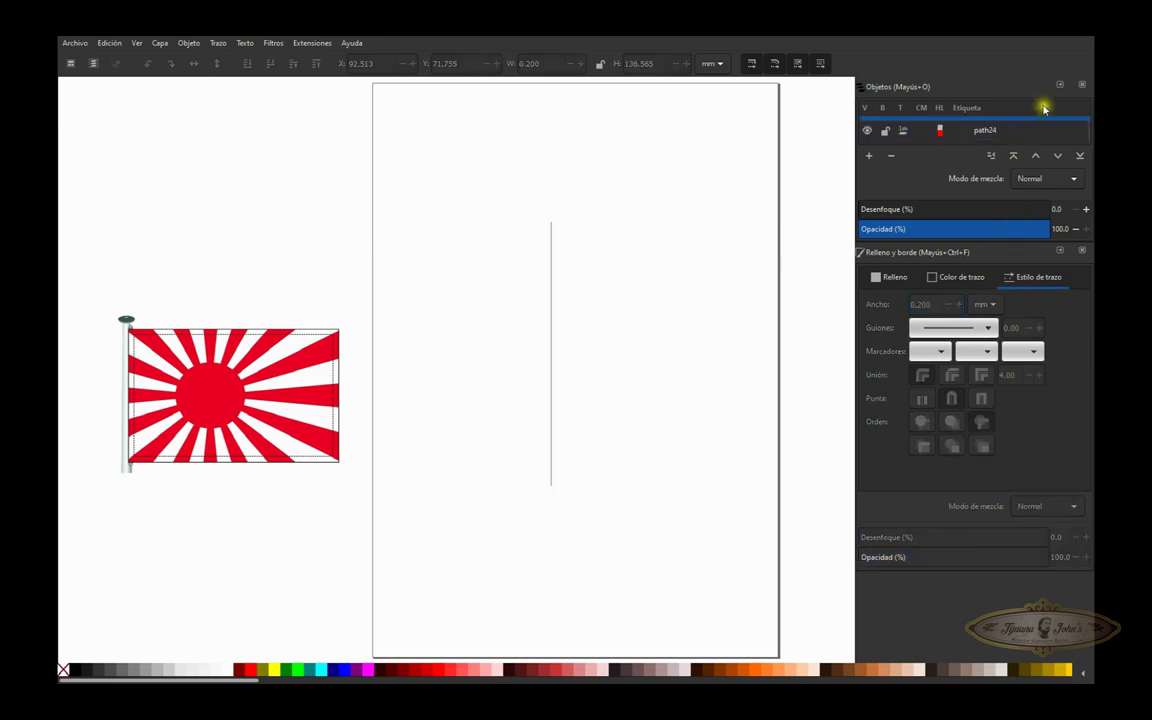
Collapse the Objects and Fill and Stroke panels and reselect the line
left_click(1059, 84)
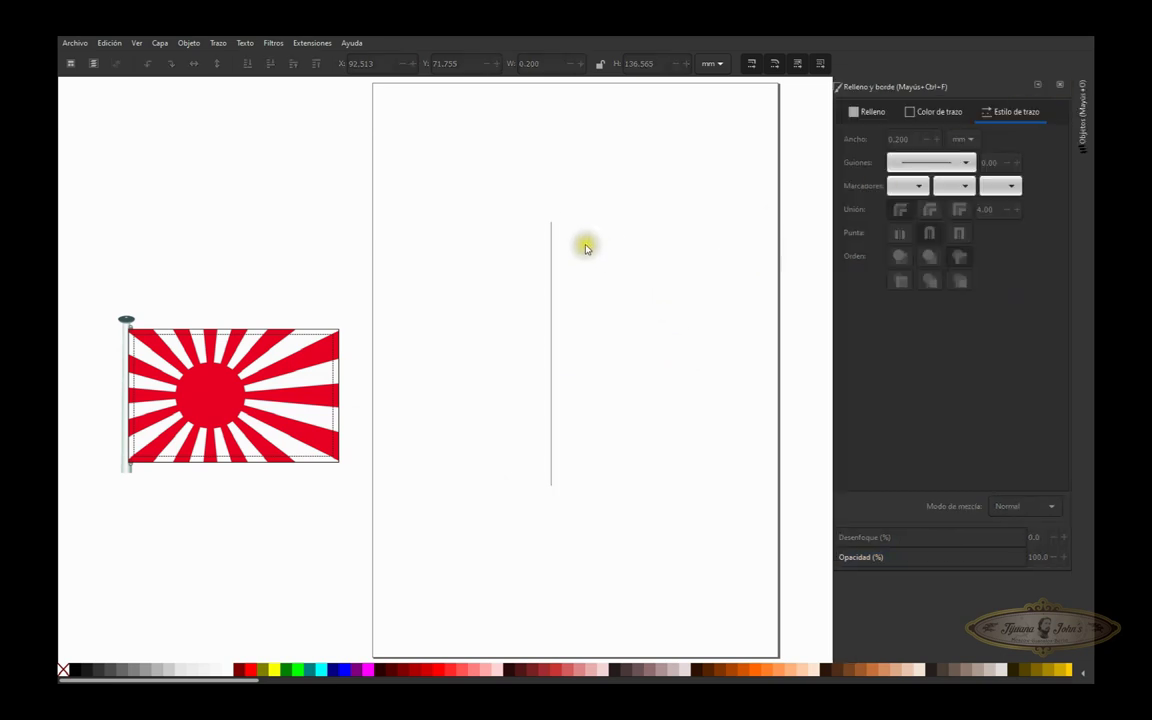
left_click(1037, 84)
left_click(550, 328)
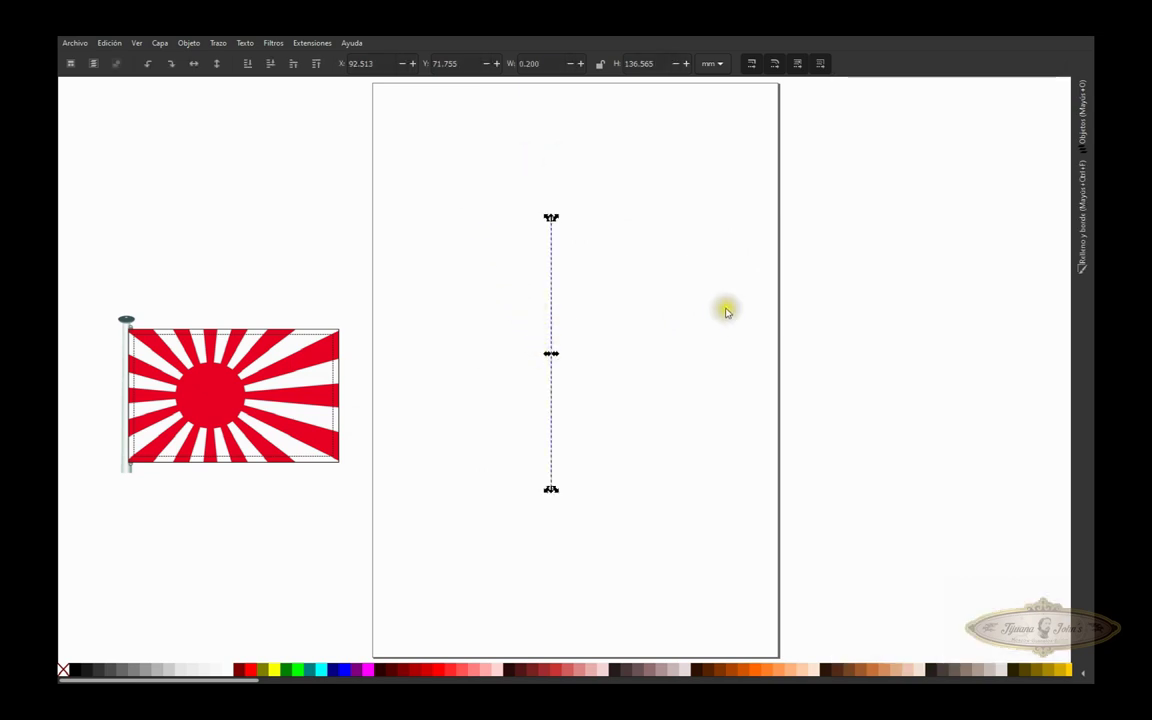
left_click(550, 328)
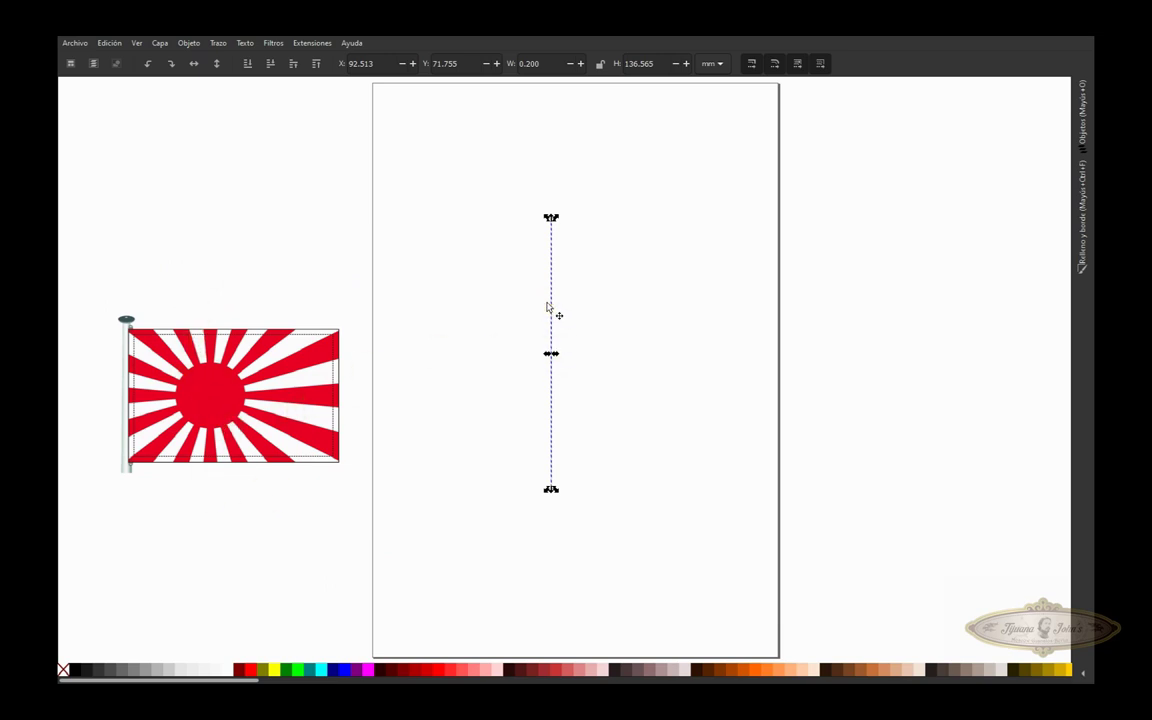
Reset Create Tiled Clones to P1 defaults, 1 row by 16 columns, with the line selected
left_click(115, 44)
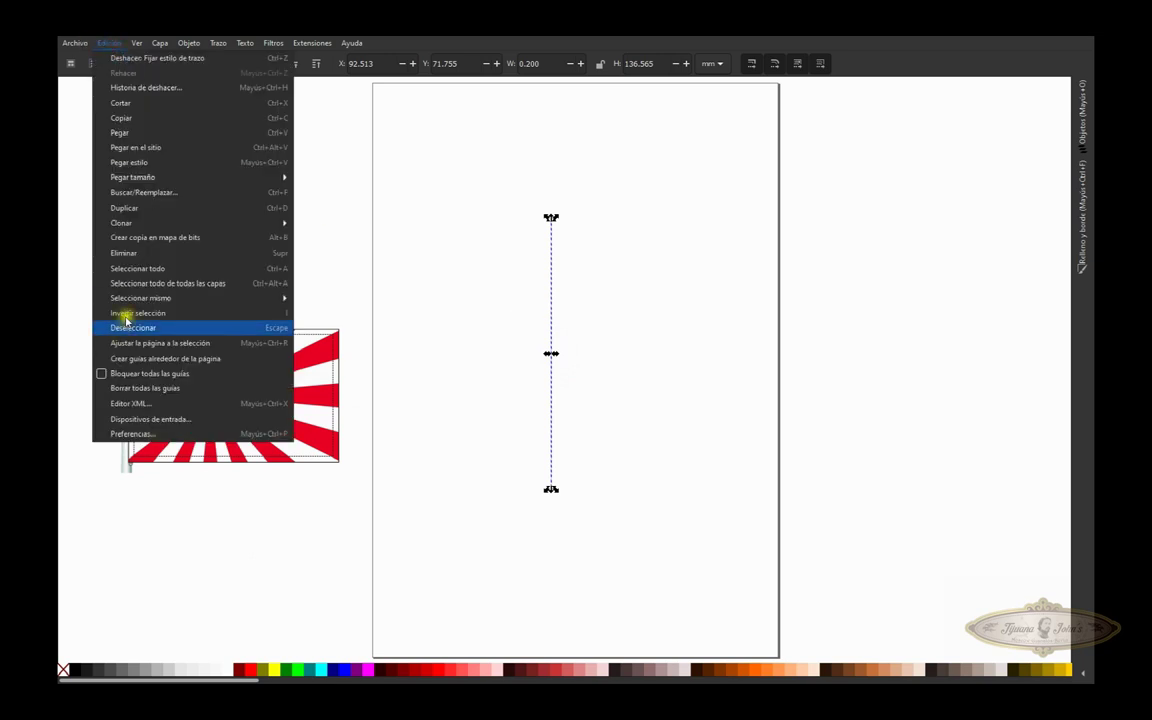
mouse_move(121, 223)
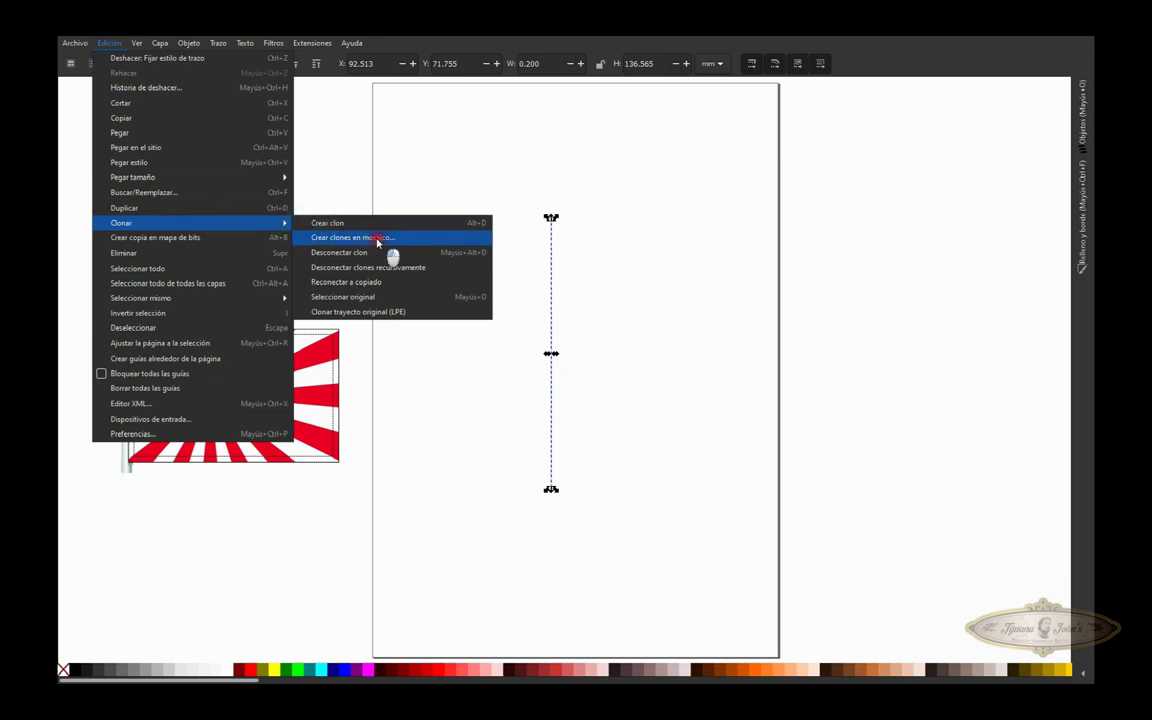
left_click(378, 239)
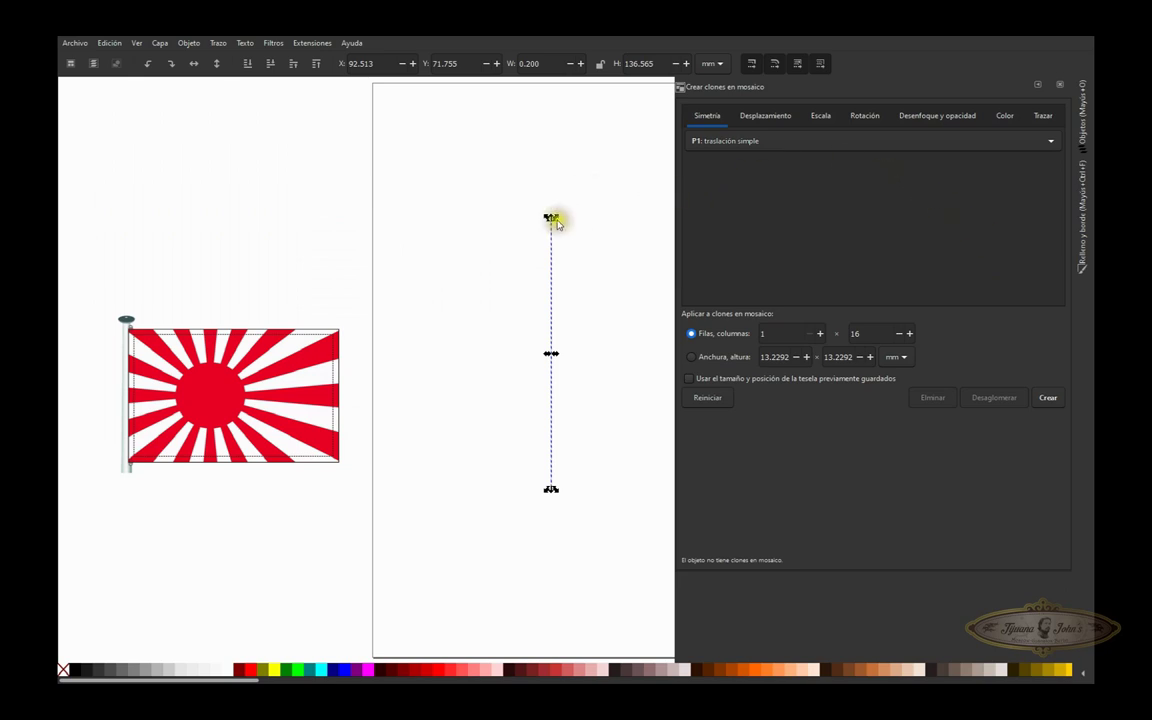
left_click_drag(578, 188, 399, 195)
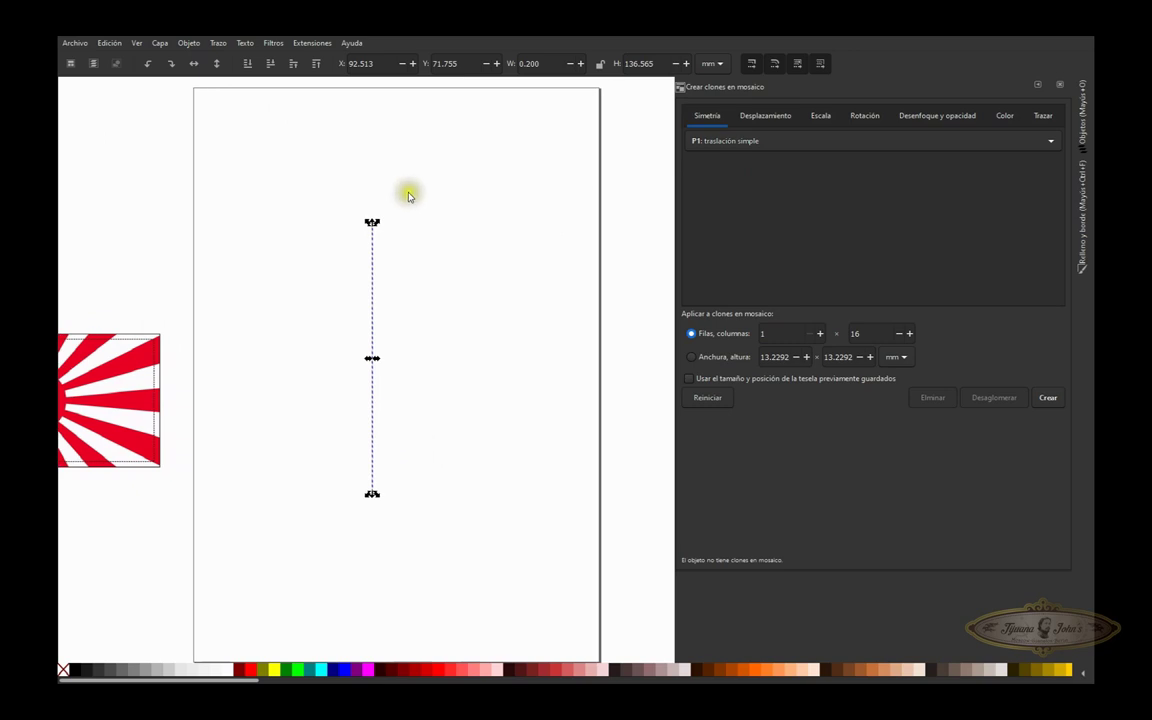
left_click(707, 398)
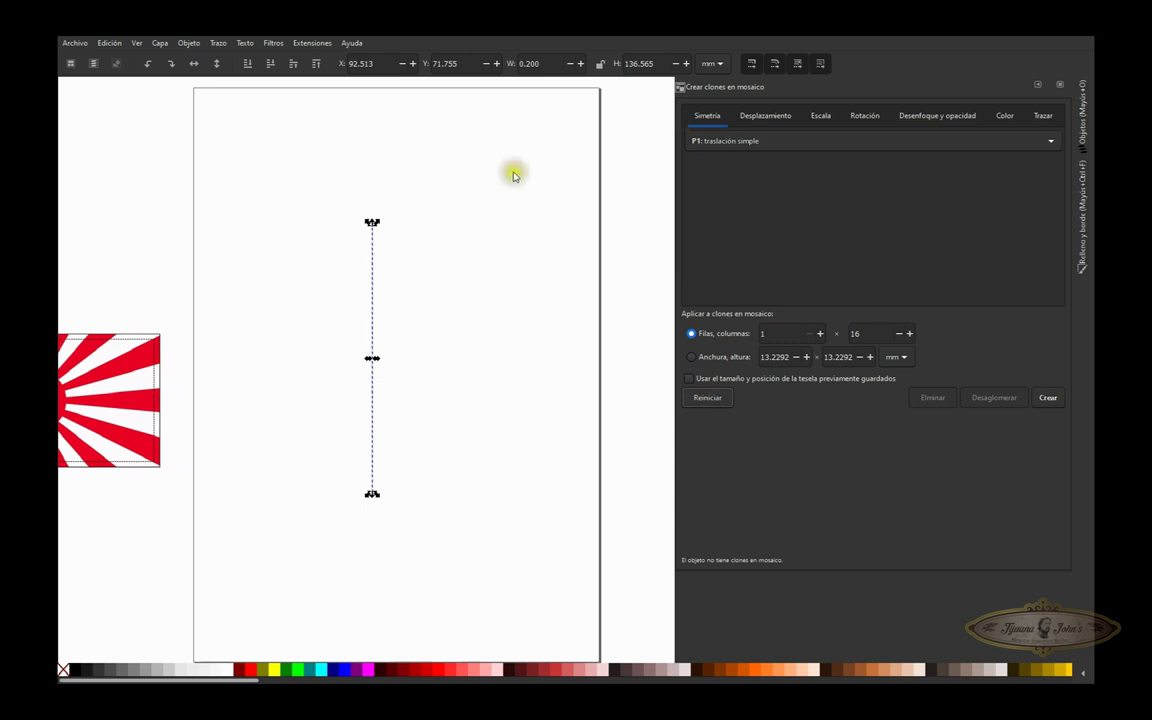
left_click(423, 265)
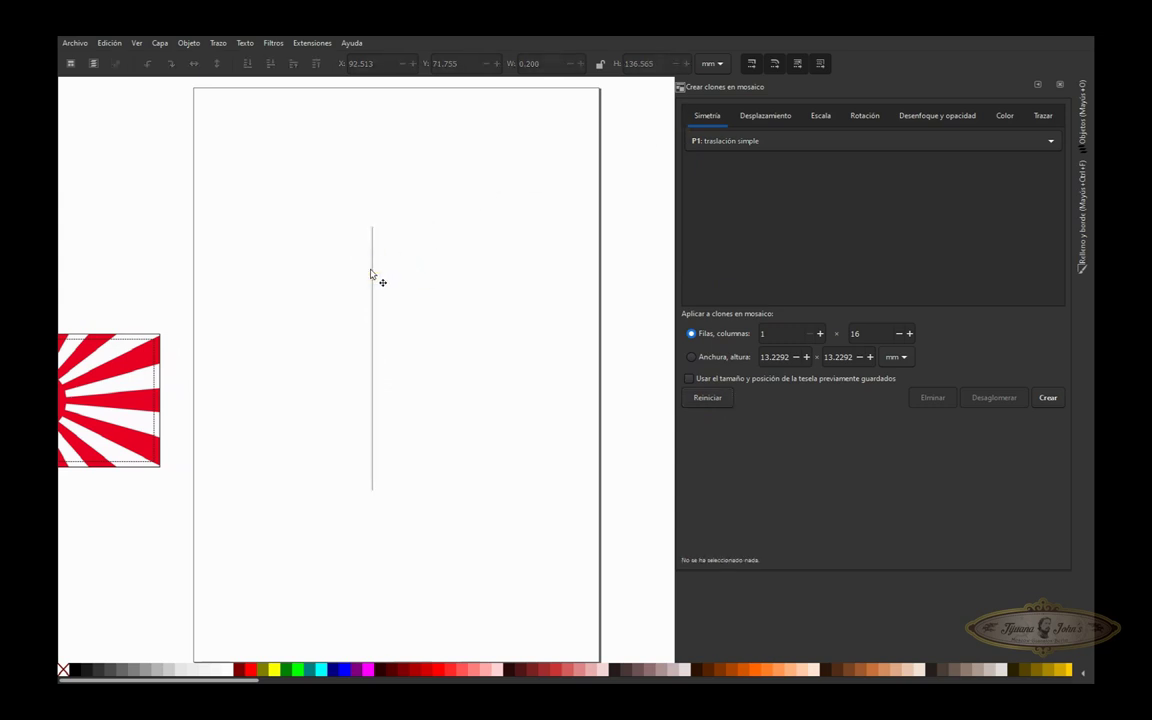
left_click(371, 268)
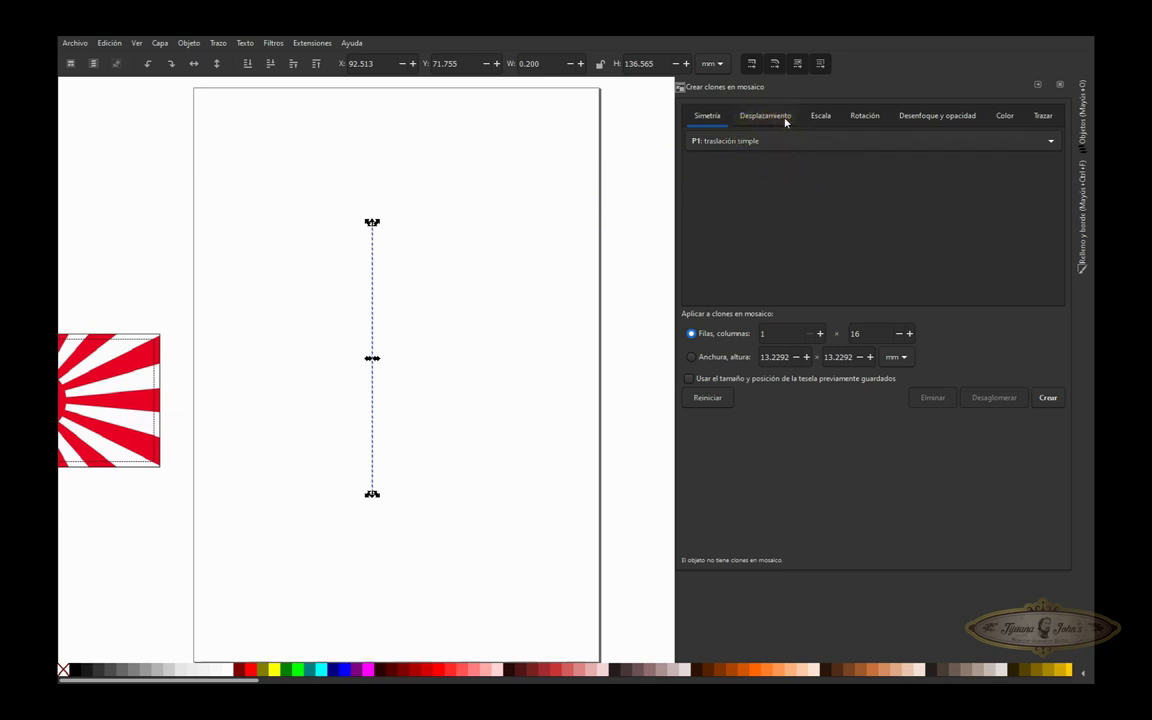
left_click(742, 133)
Show the clone rotation settings, pan to reveal the reference flag, and edit the per-column angle
left_click(862, 118)
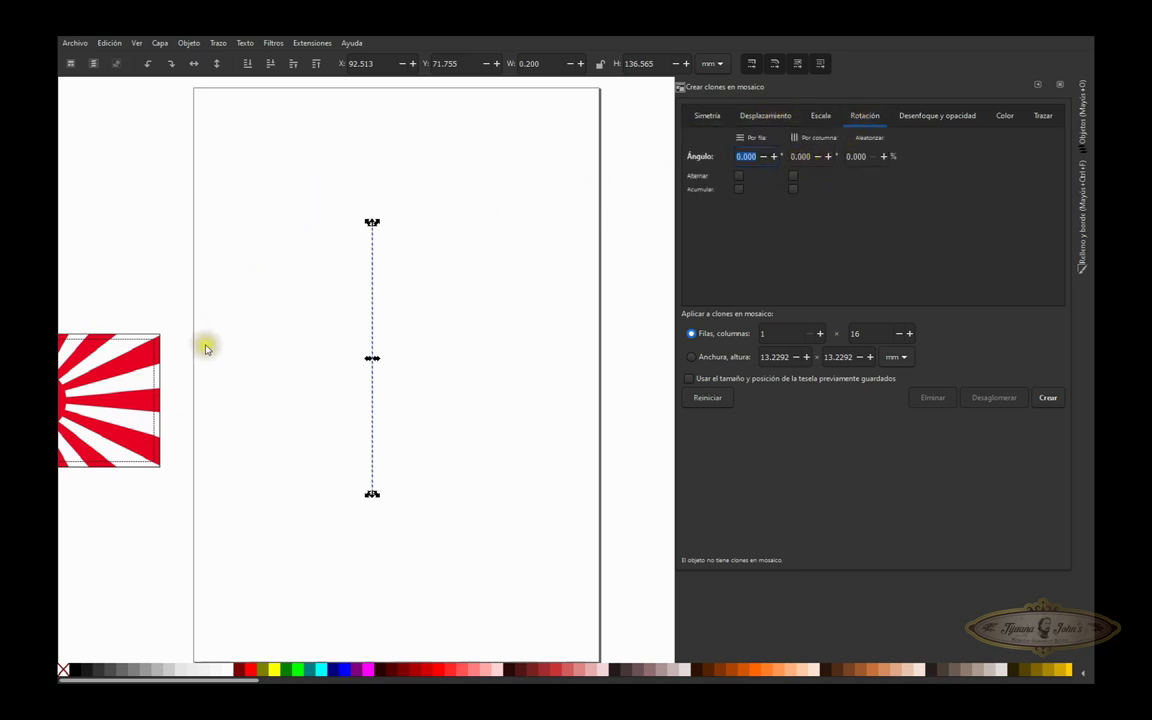
mouse_move(205, 348)
left_mouse_down()
mouse_move(244, 365)
mouse_move(411, 362)
left_mouse_up()
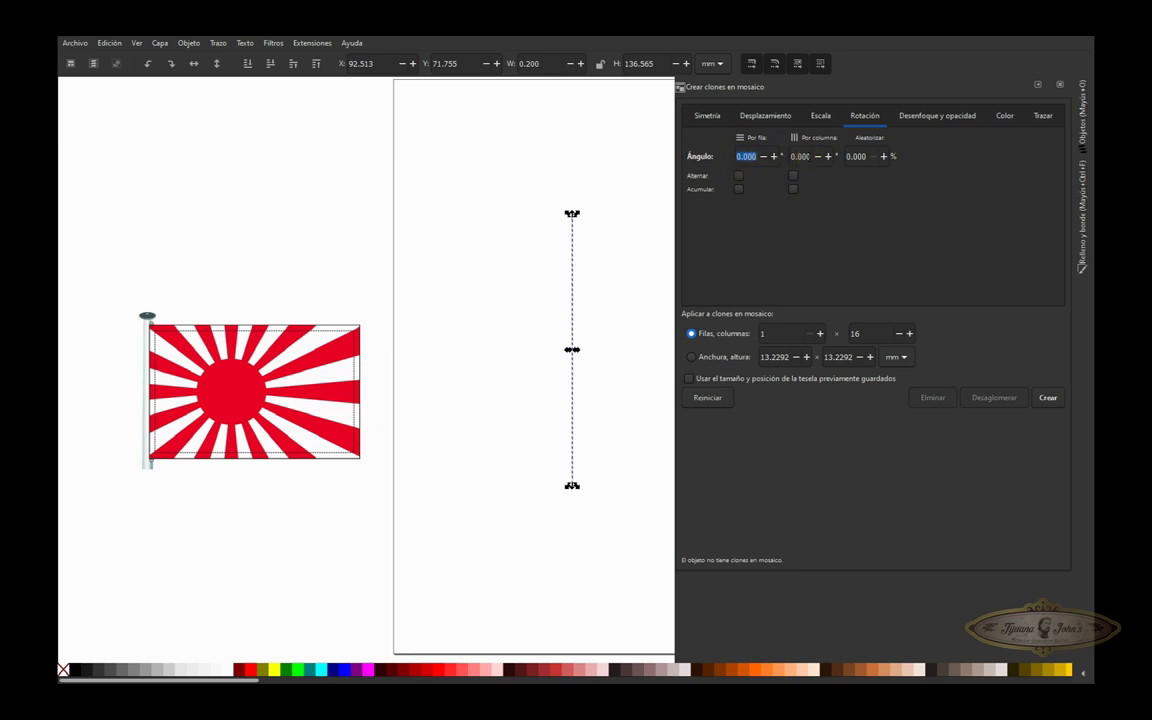
left_click(803, 156)
Enter the per-column angle, set the row shift exponent to 0.1, and create the 16 clones
type("11.25")
left_click(752, 117)
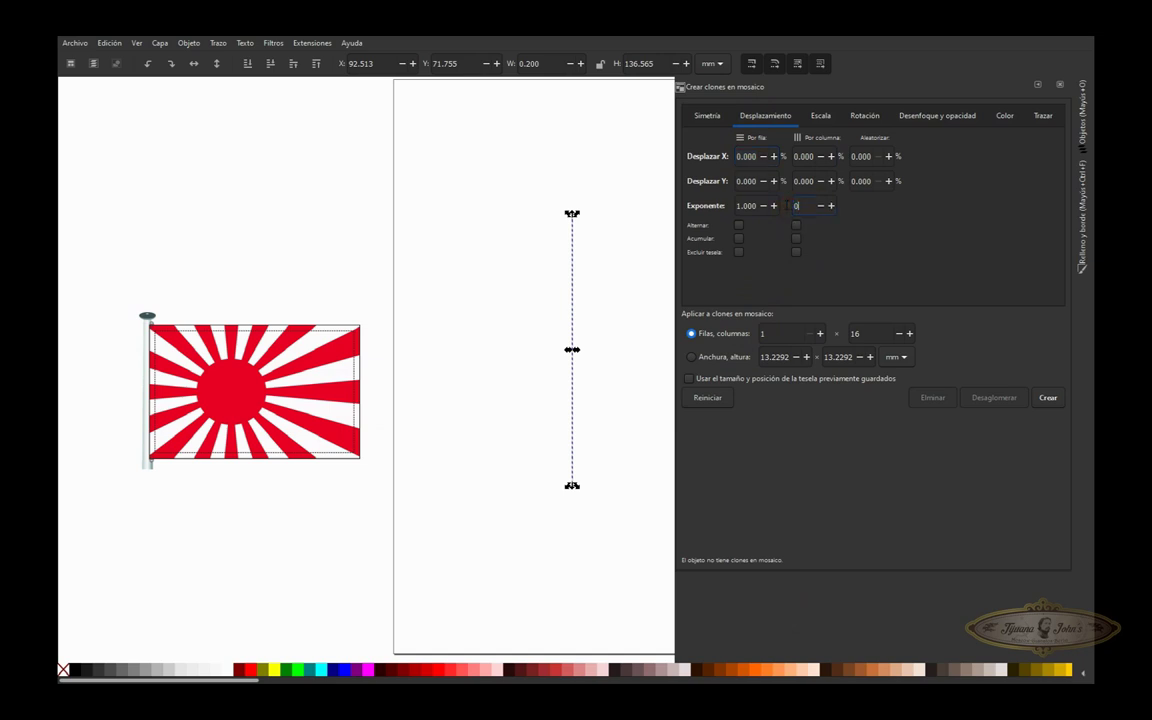
left_click(745, 206)
type(".1")
left_click(1041, 399)
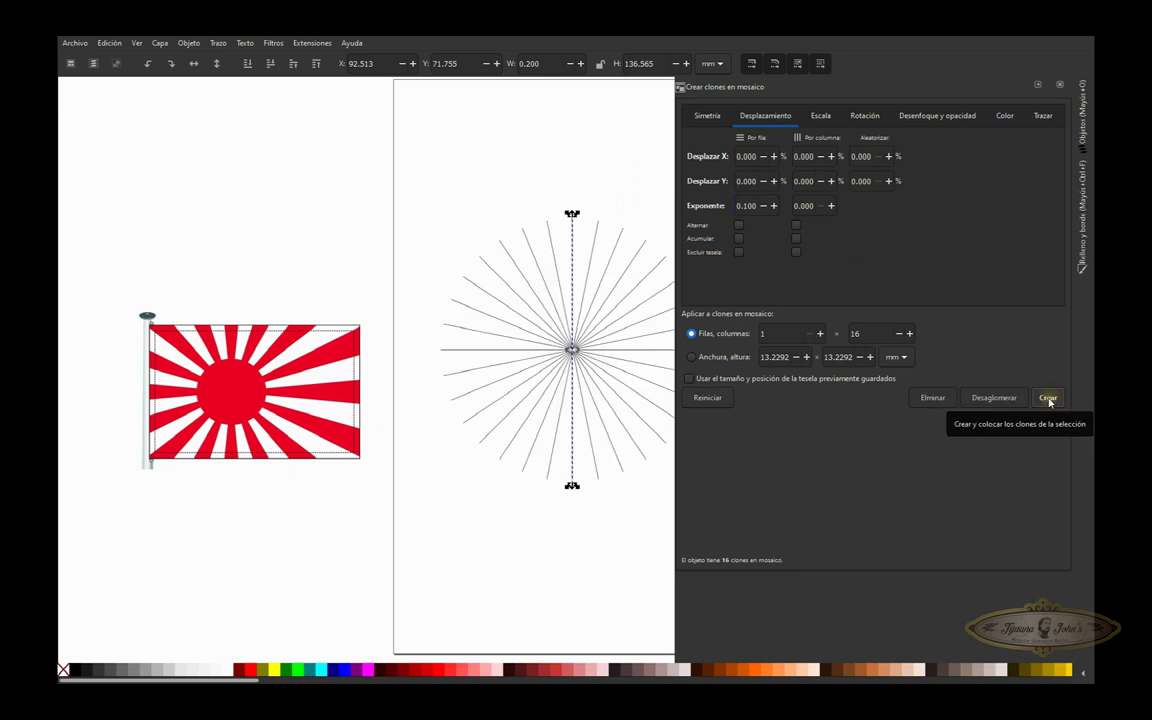
left_click(1037, 80)
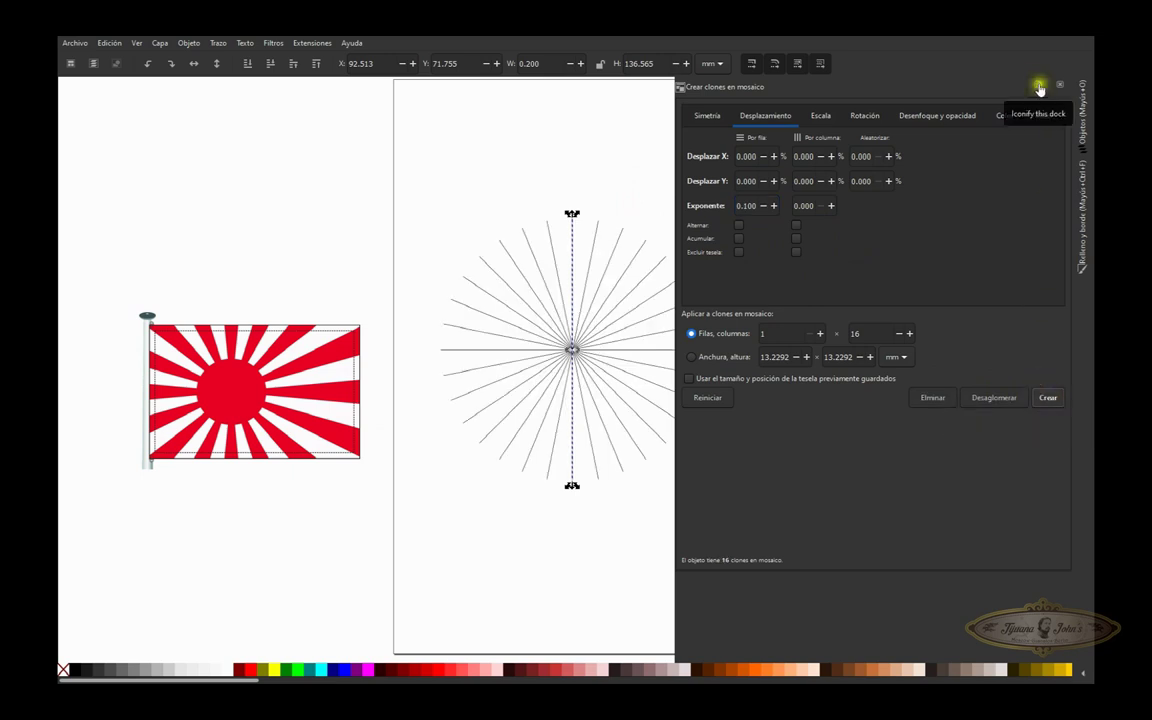
Close the tiled-clones panel and nudge the original line to X 92.710 mm, centred among the rays
left_click(1059, 85)
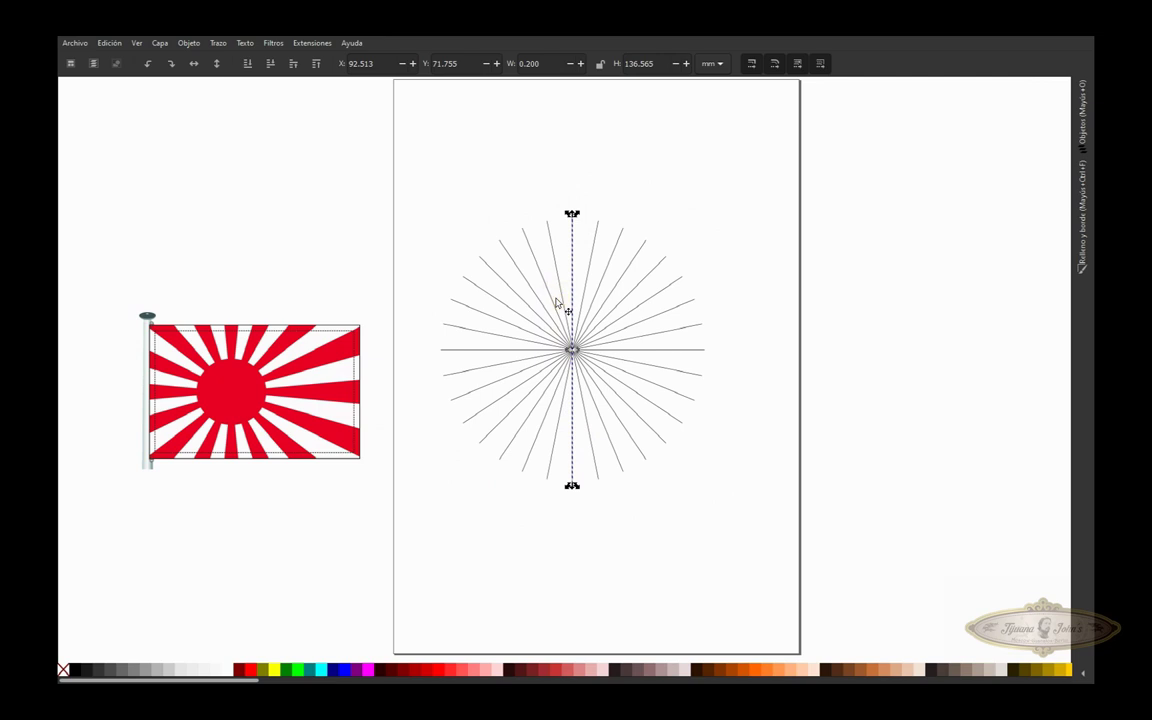
scroll(568, 310, "up", 2, "ctrl")
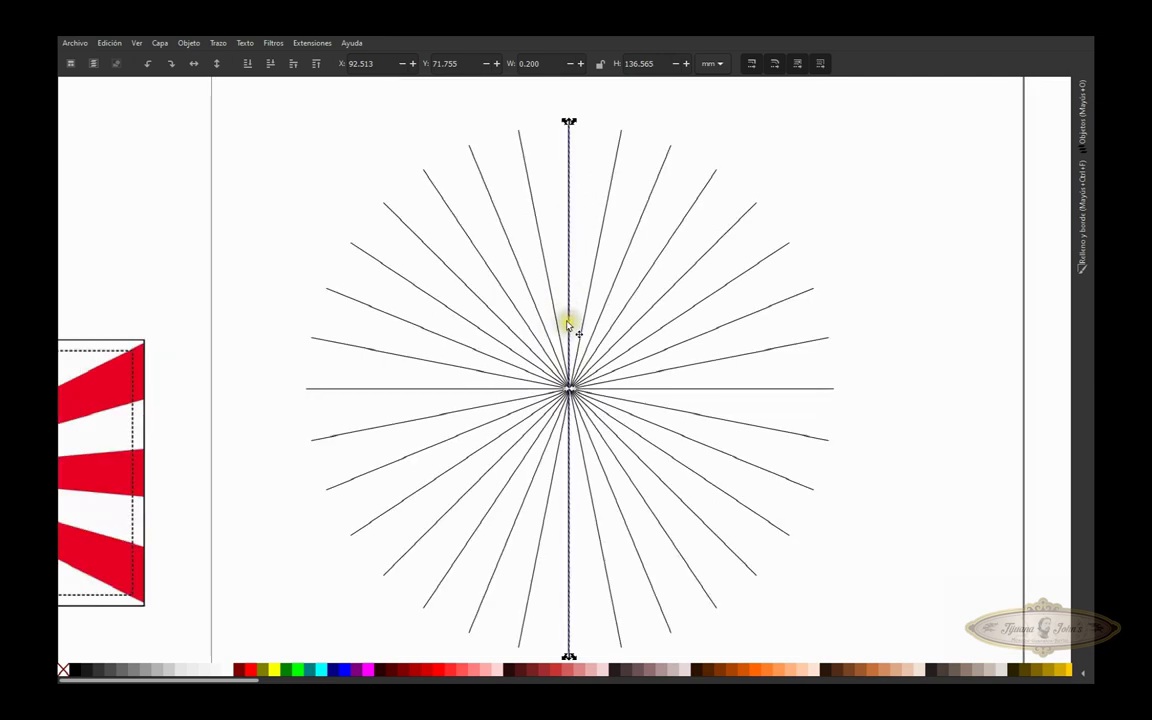
scroll(570, 380, "up", 2, "ctrl")
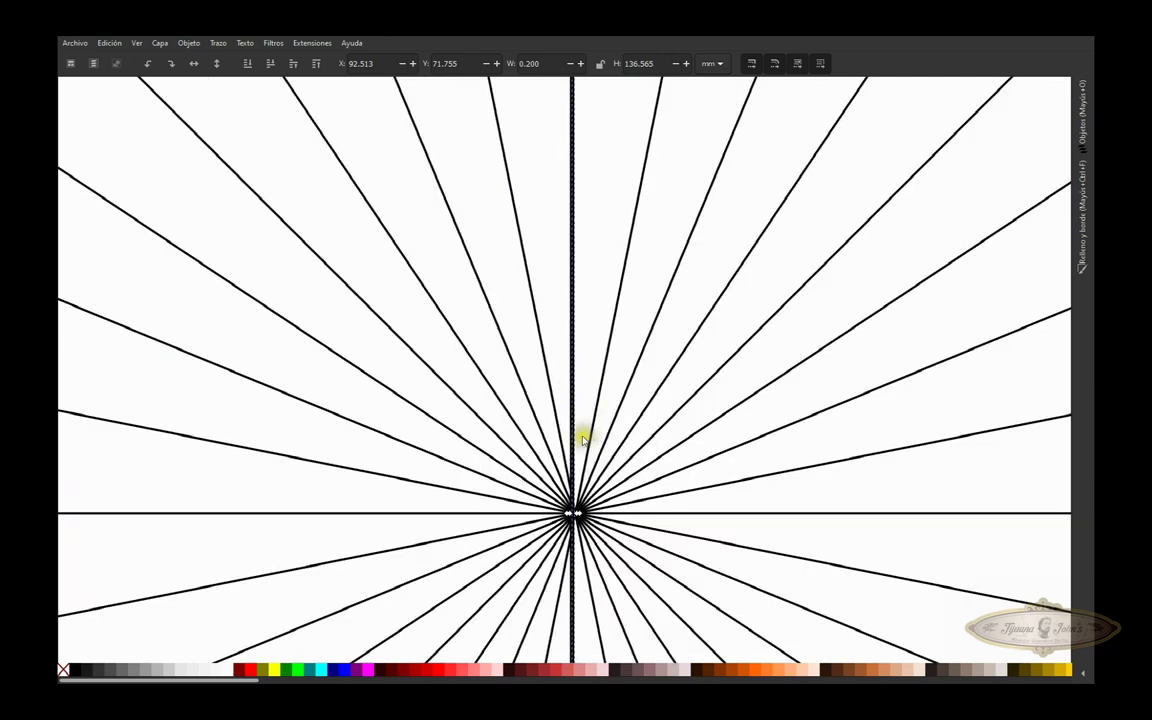
scroll(580, 437, "up", 2, "ctrl")
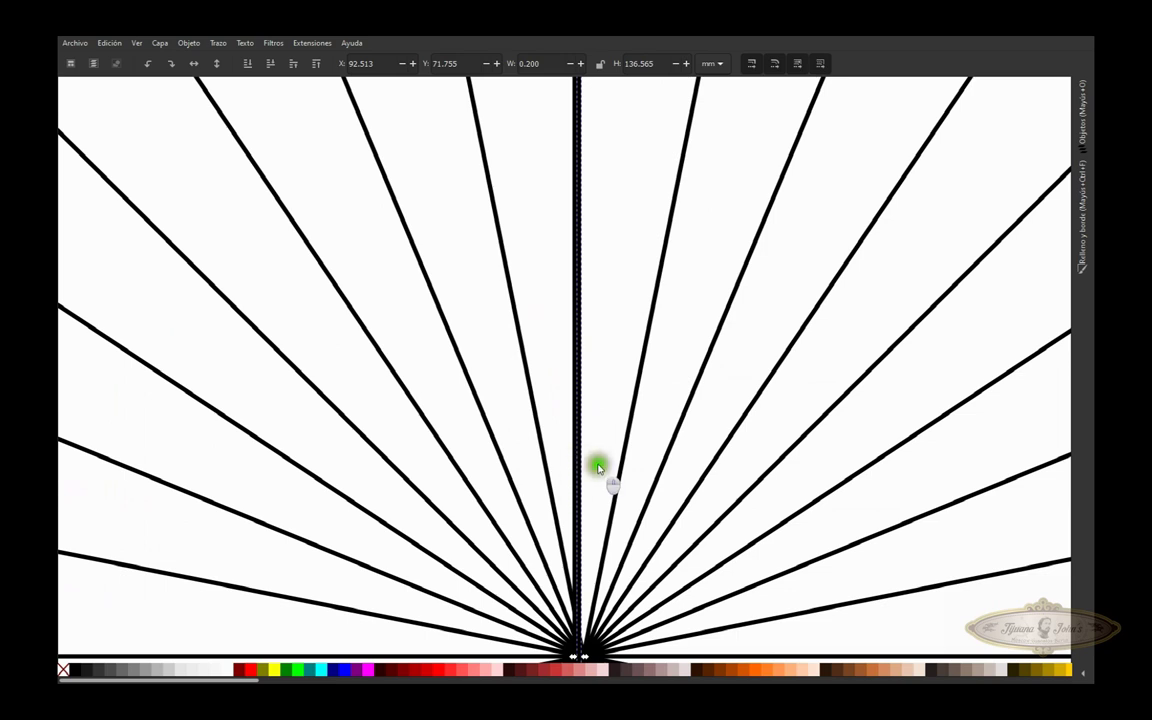
left_click_drag(596, 465, 596, 329)
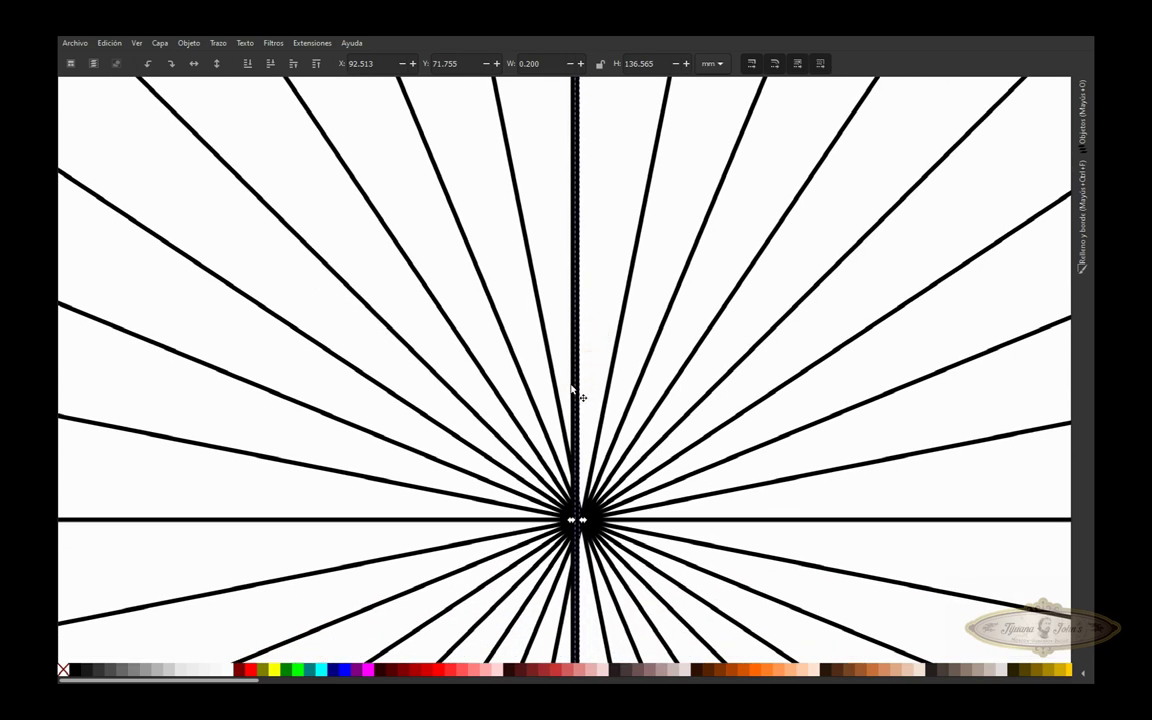
left_click(572, 389)
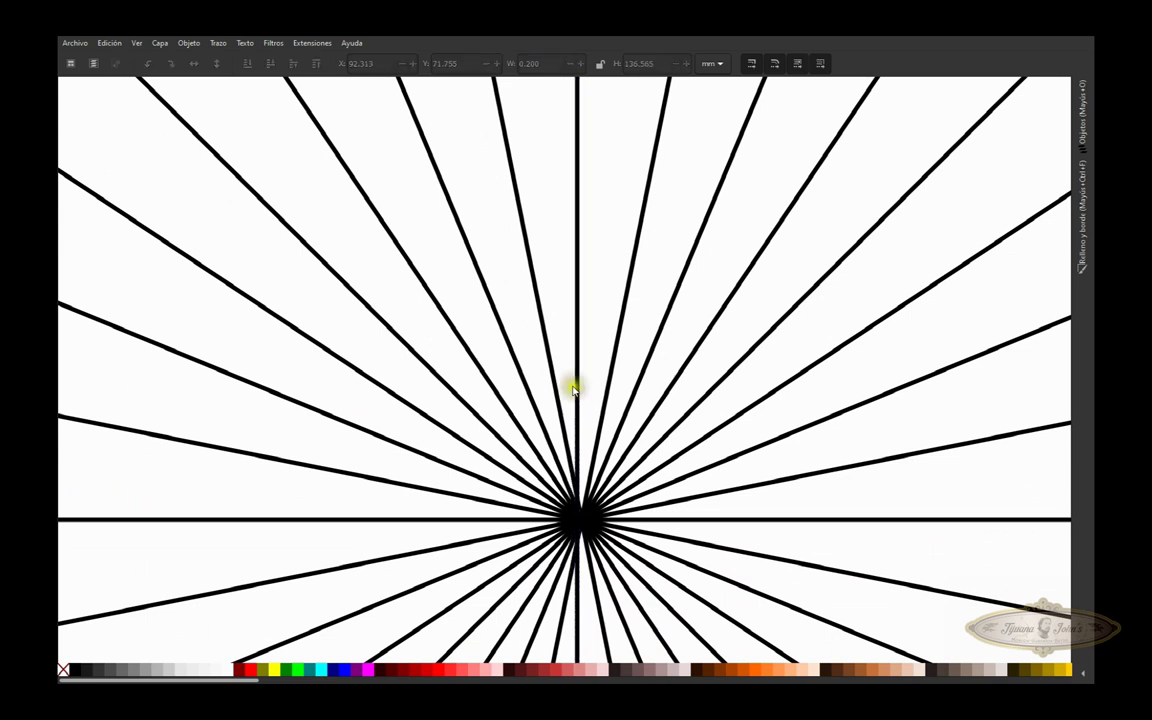
left_click(578, 393)
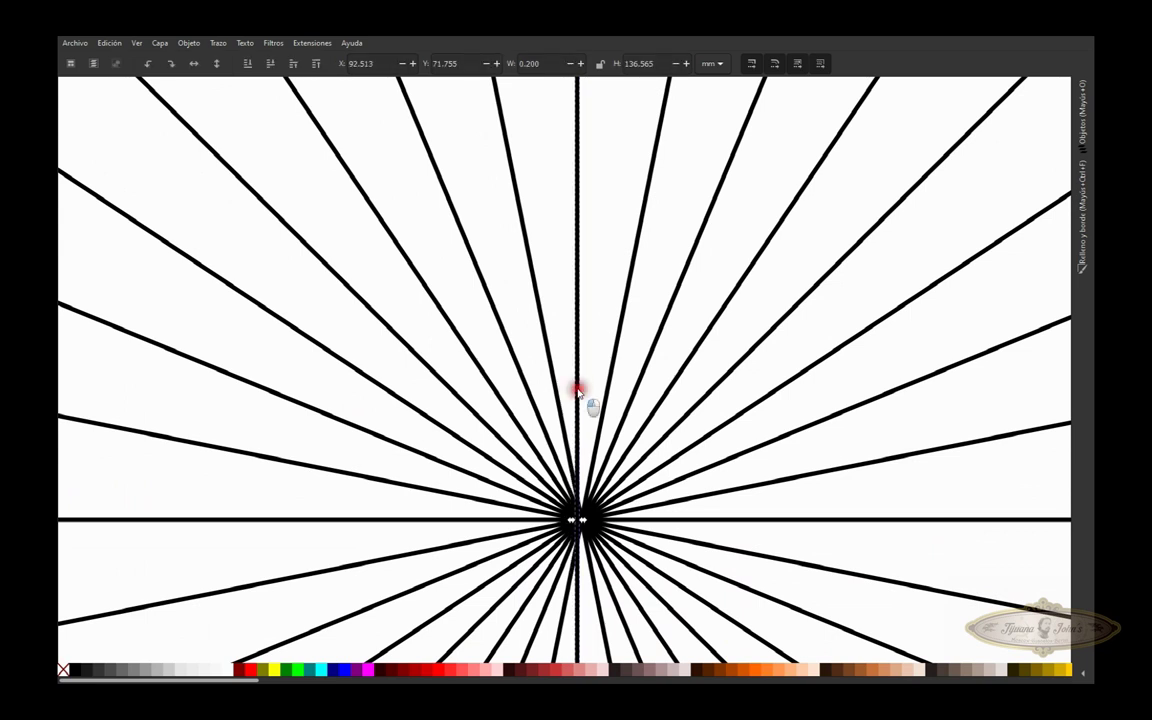
left_click_drag(578, 390, 589, 398)
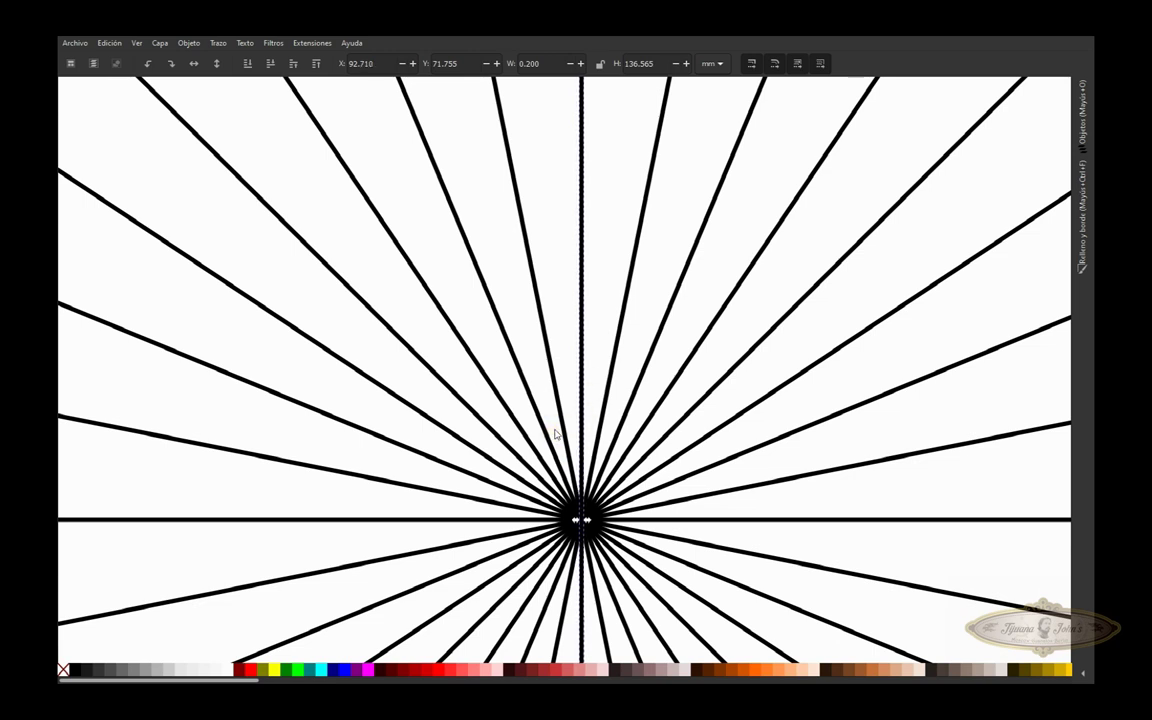
scroll(580, 390, "down", 2)
scroll(580, 390, "down", 2)
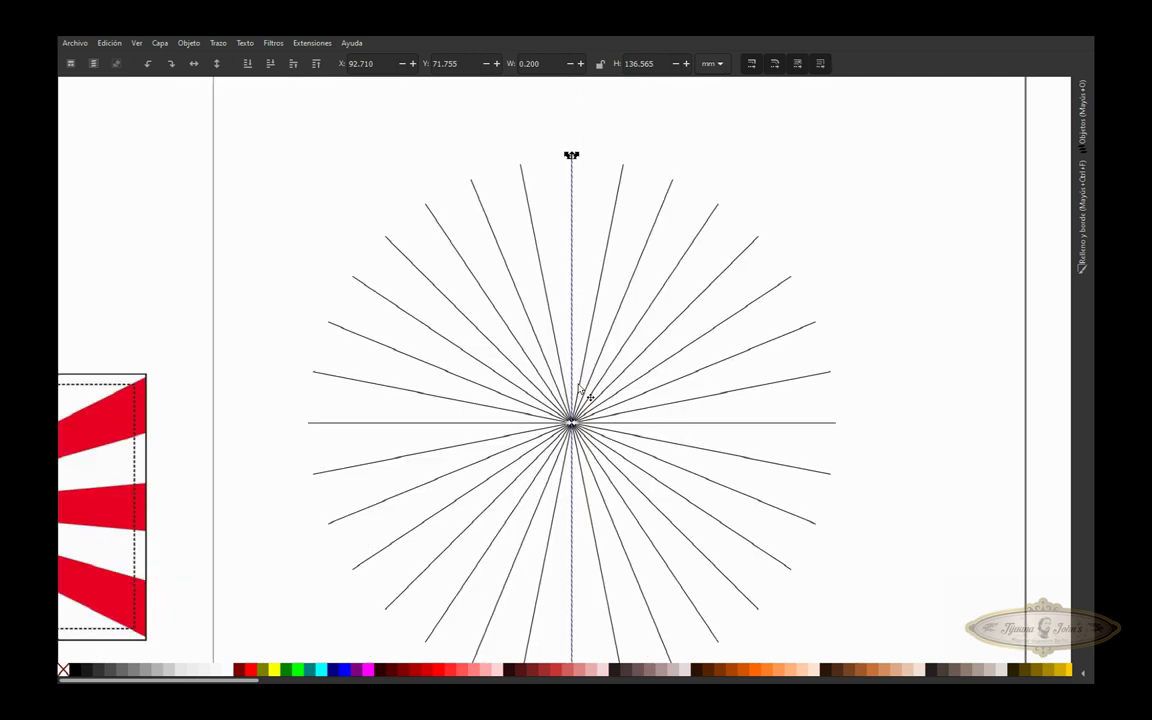
scroll(580, 390, "down", 1)
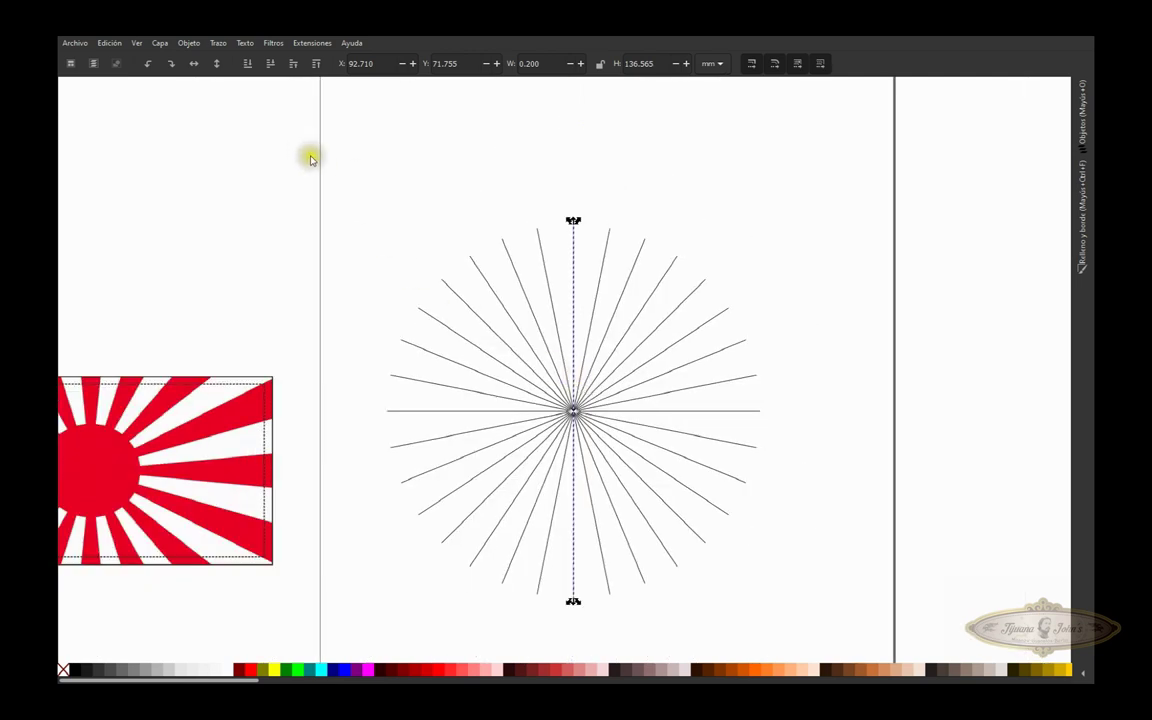
Group the line and its 16 ray clones into one 136.565 mm starburst
left_click_drag(343, 243, 808, 636)
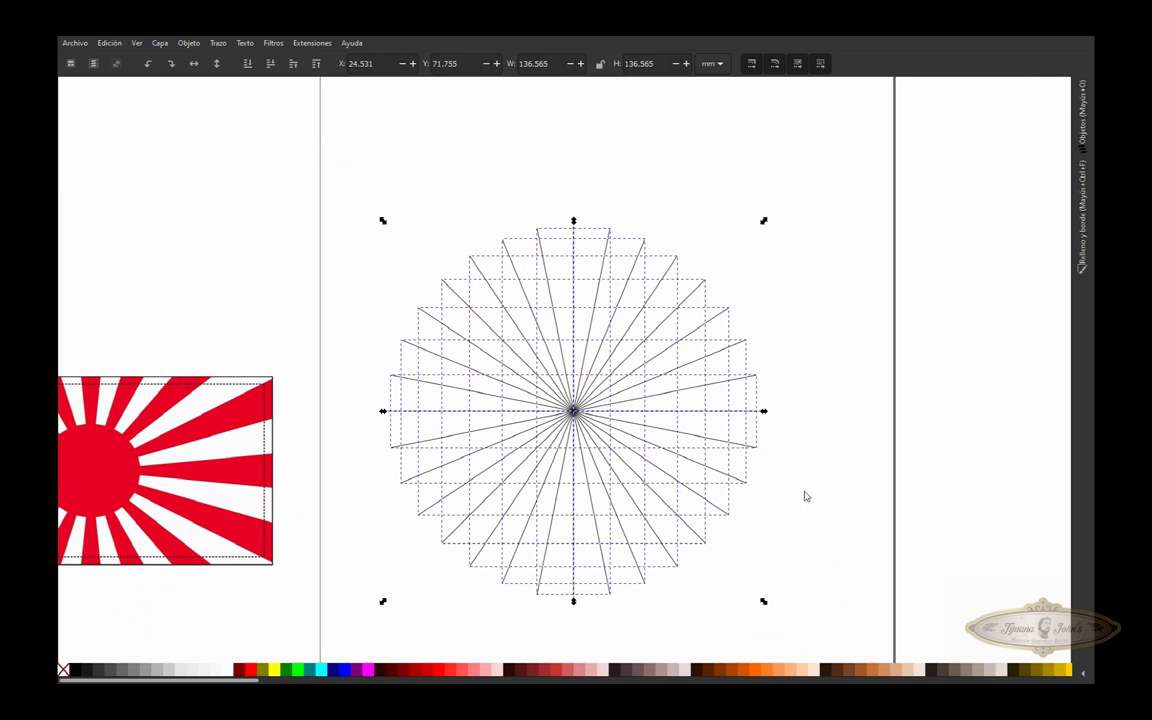
key("ctrl+g")
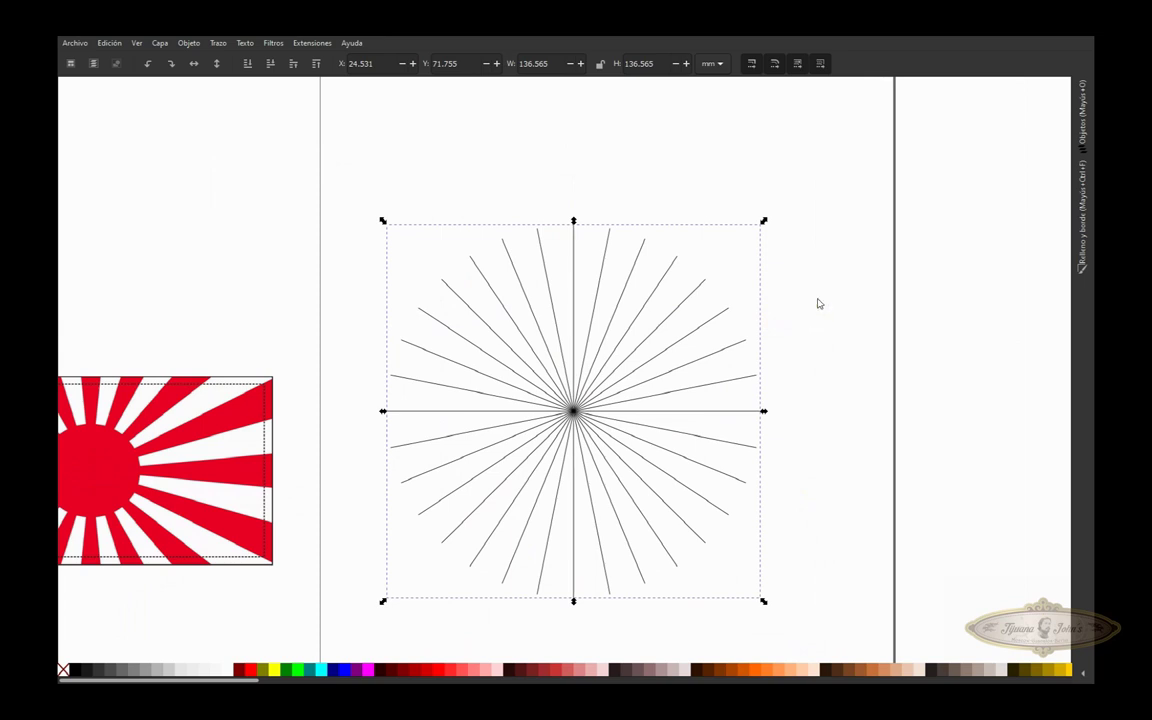
scroll(818, 303, "down", 1)
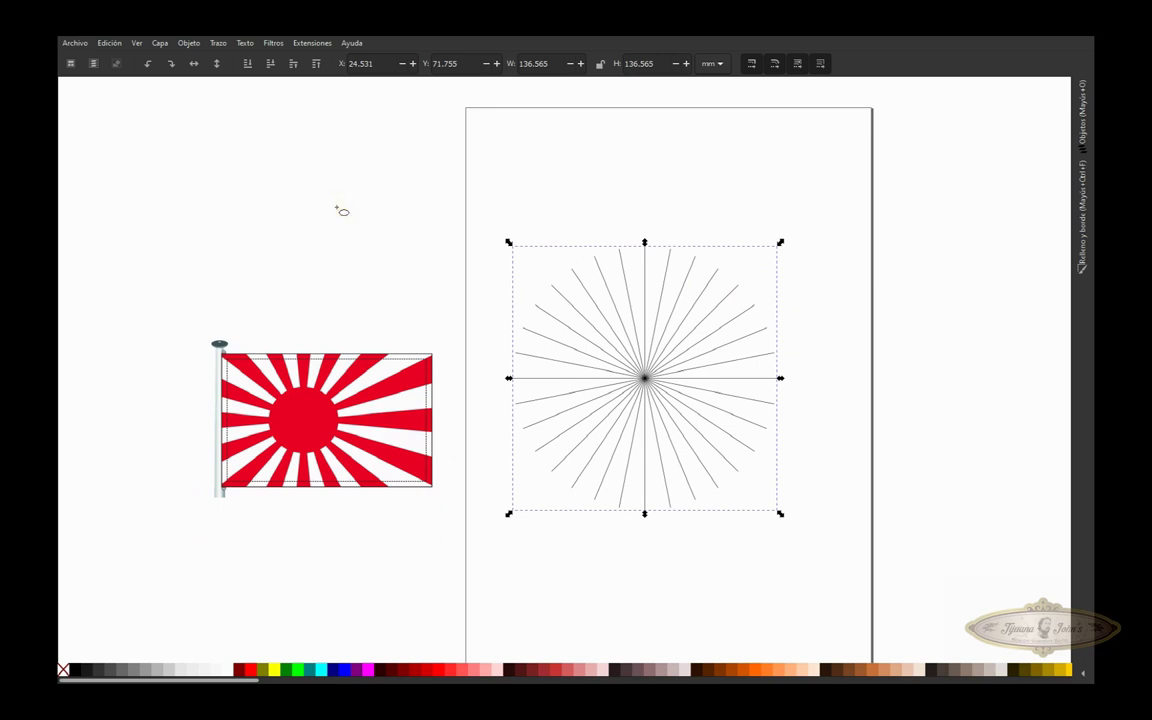
Draw an unfilled circle with 68.023 mm radii around the ray star, touching the ray tips
key("e")
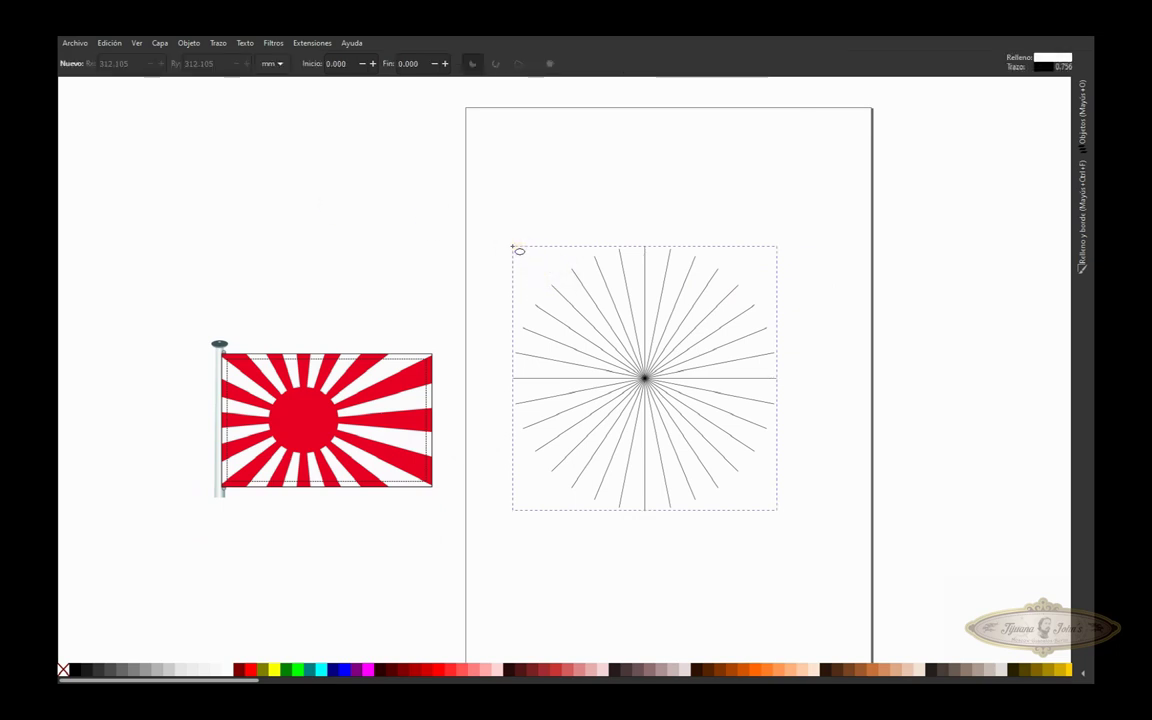
left_click_drag(512, 246, 794, 508)
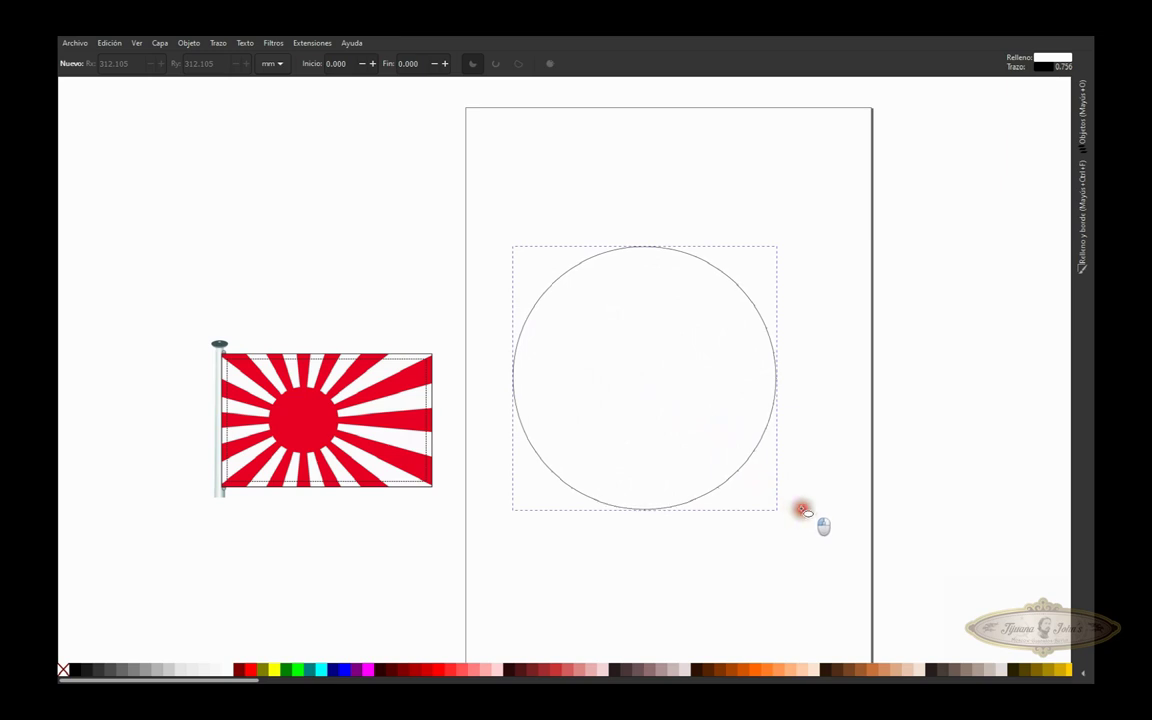
left_click_drag(803, 511, 805, 512)
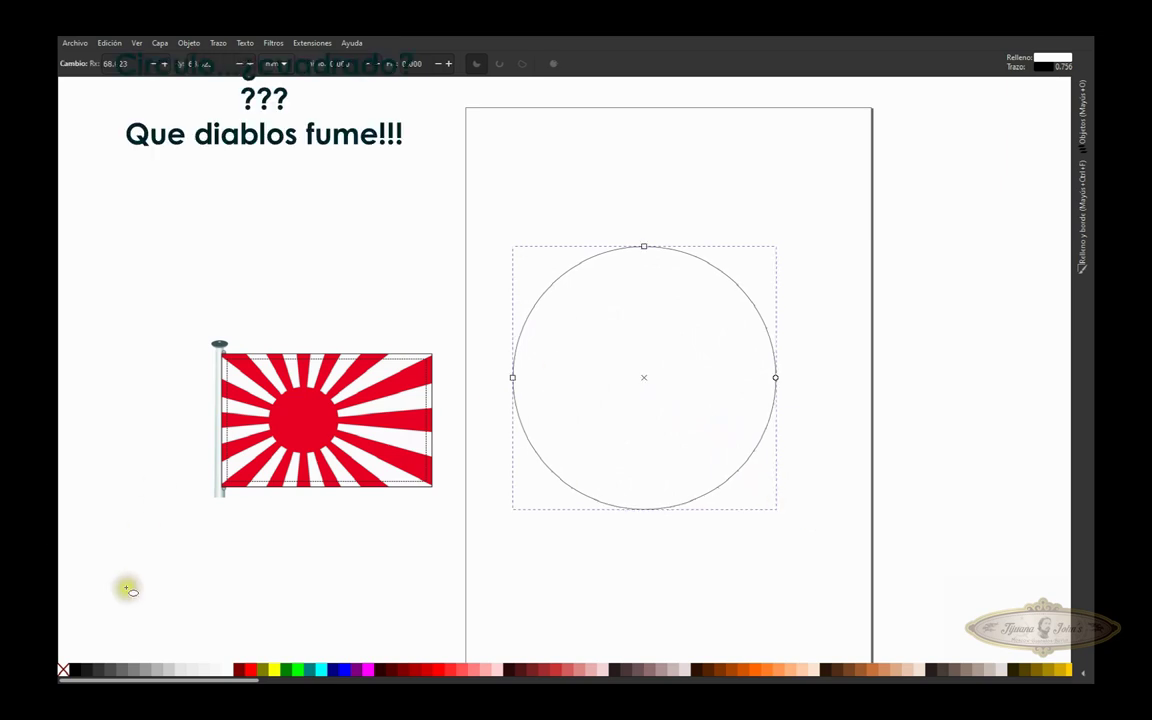
left_click(62, 670)
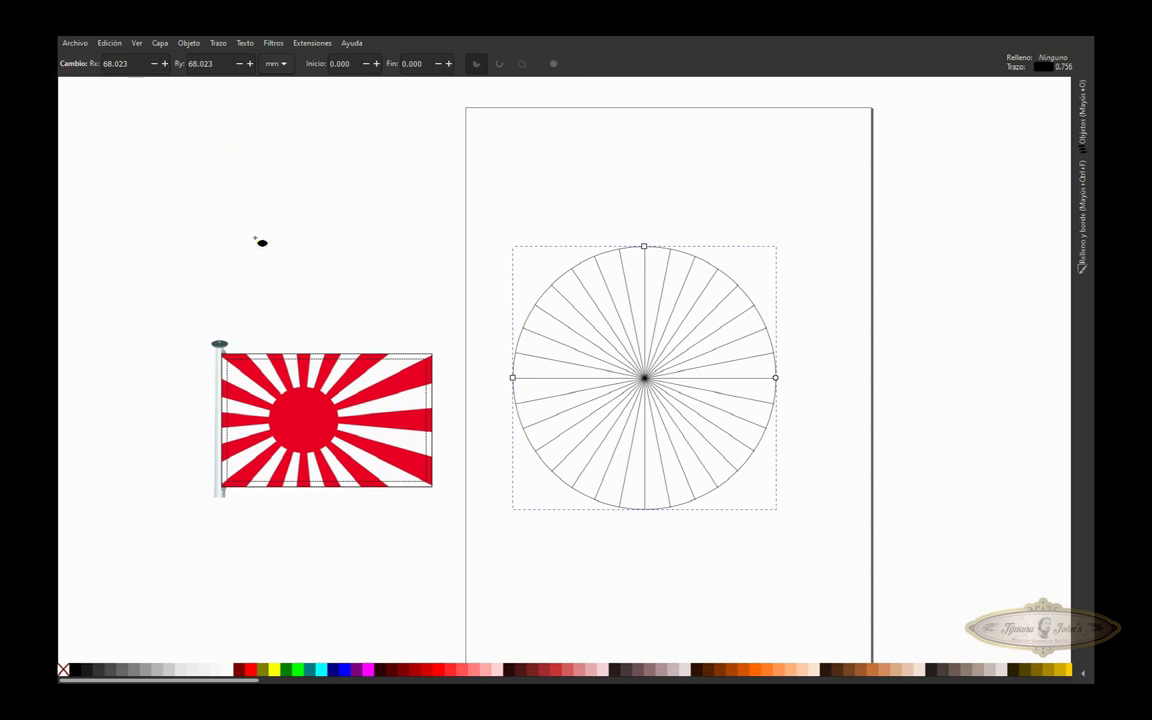
Deselect the circle and sample the flag's red with the Dropper as the bucket-fill colour
key("s")
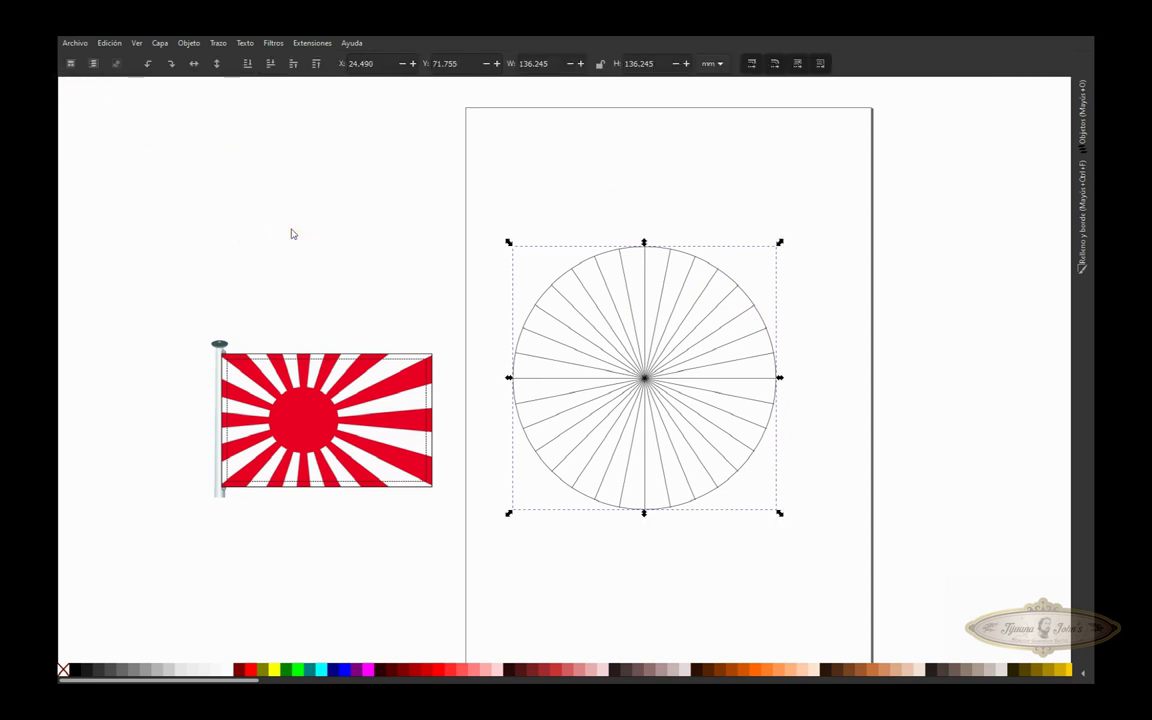
left_click(284, 223)
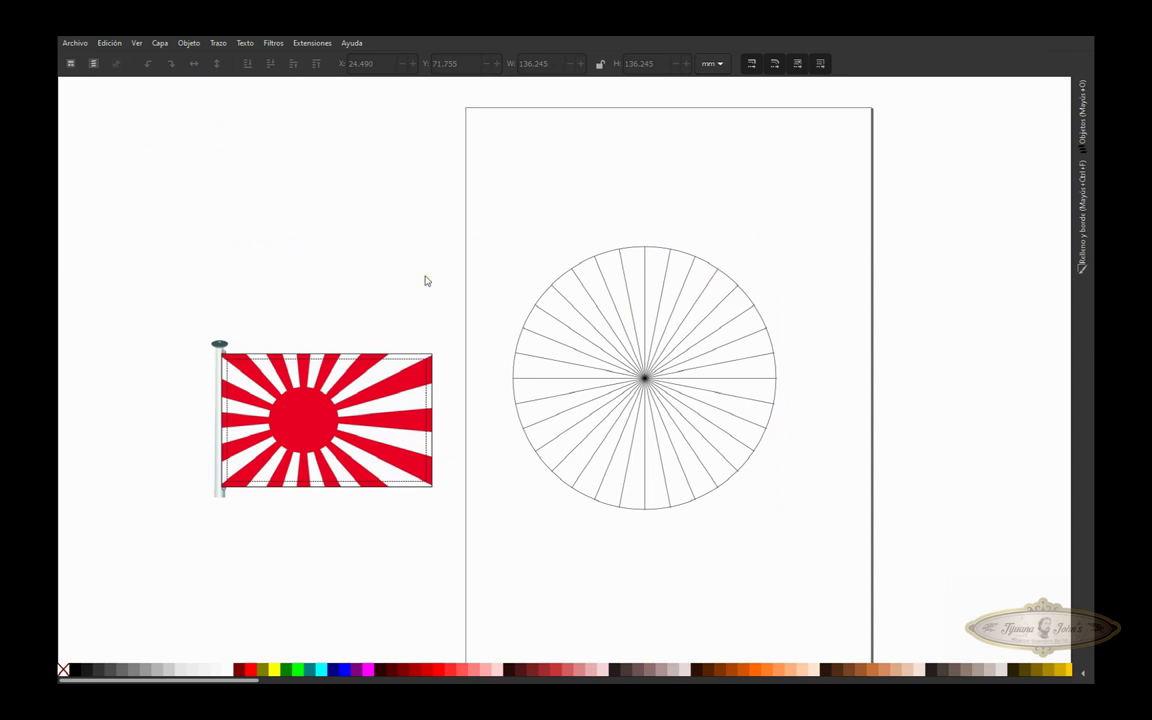
key("d")
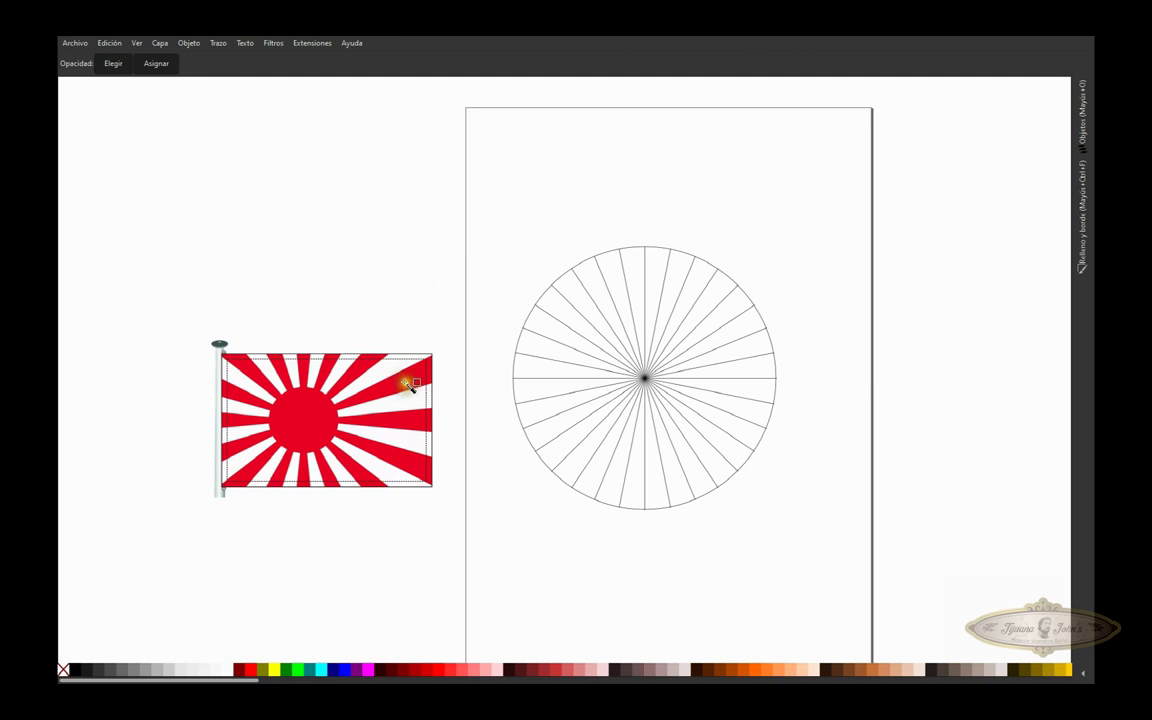
key("u")
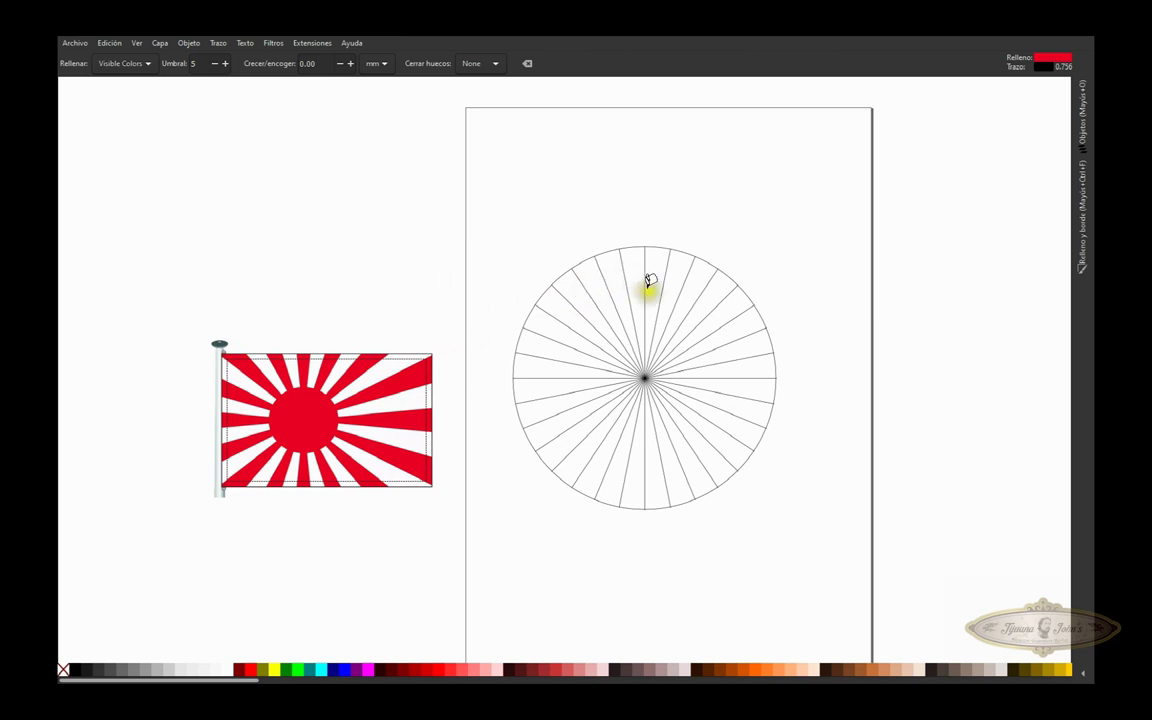
scroll(646, 313, "up", 2)
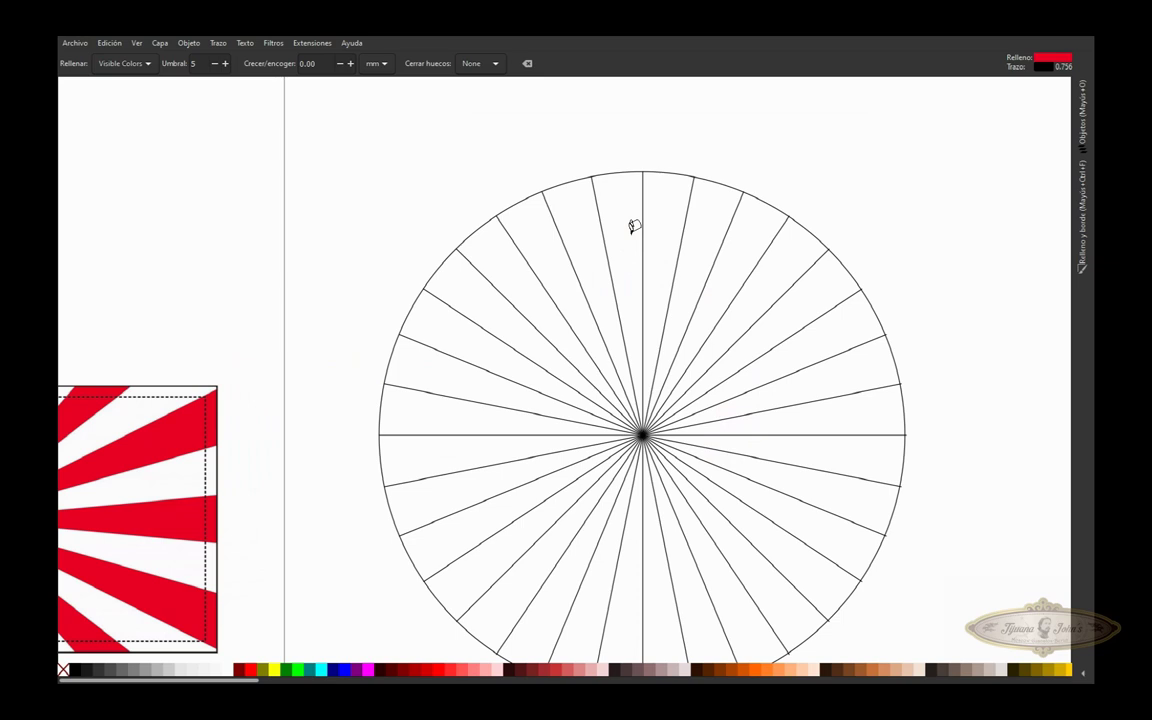
scroll(634, 225, "down", 2)
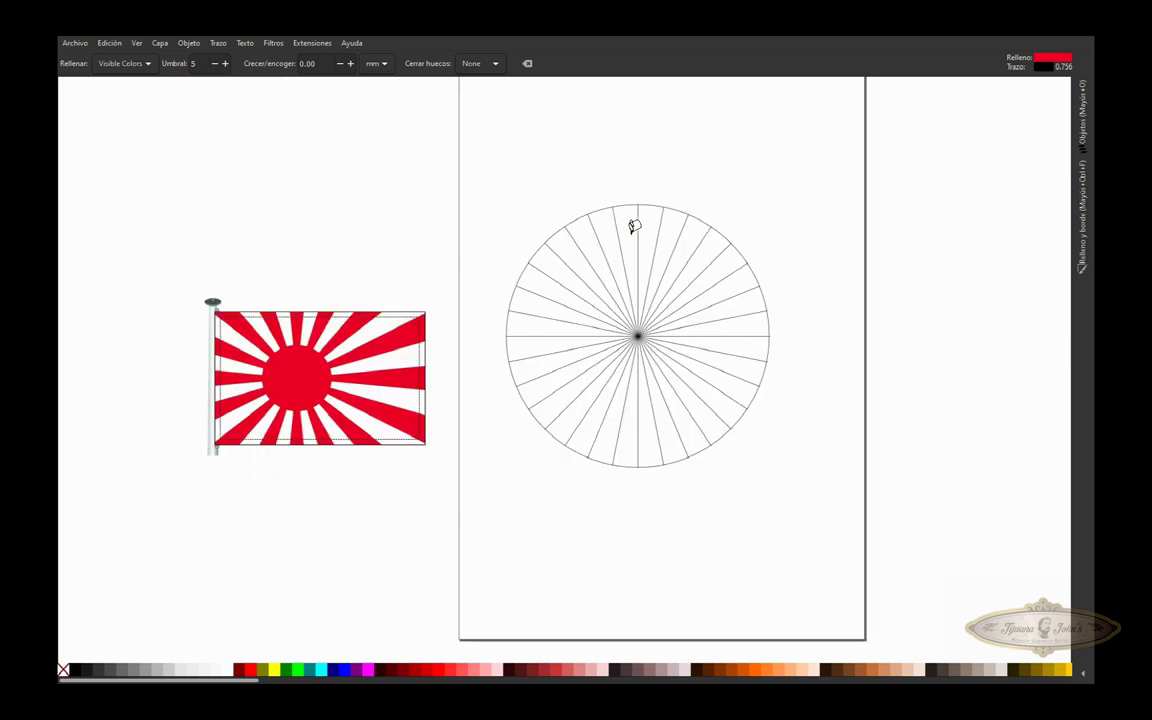
Trial-fill the top wedge of the spoked circle red
left_click(634, 227)
left_click(632, 228)
left_click(632, 228)
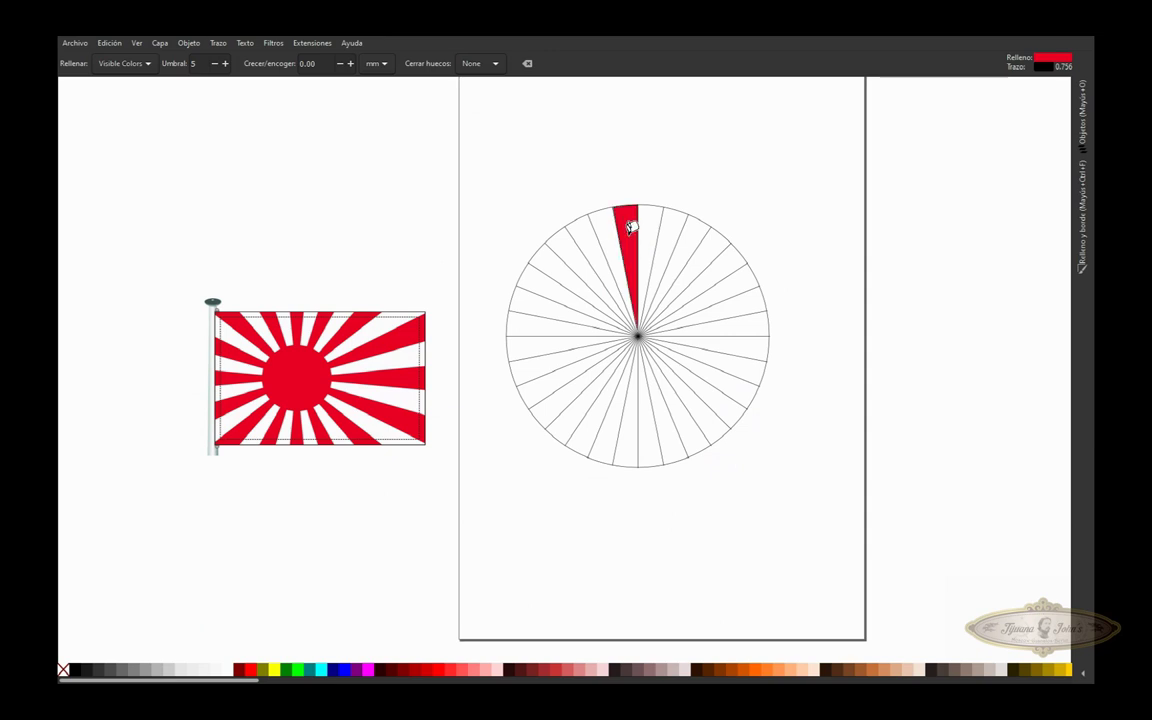
scroll(632, 238, "up", 1, "ctrl")
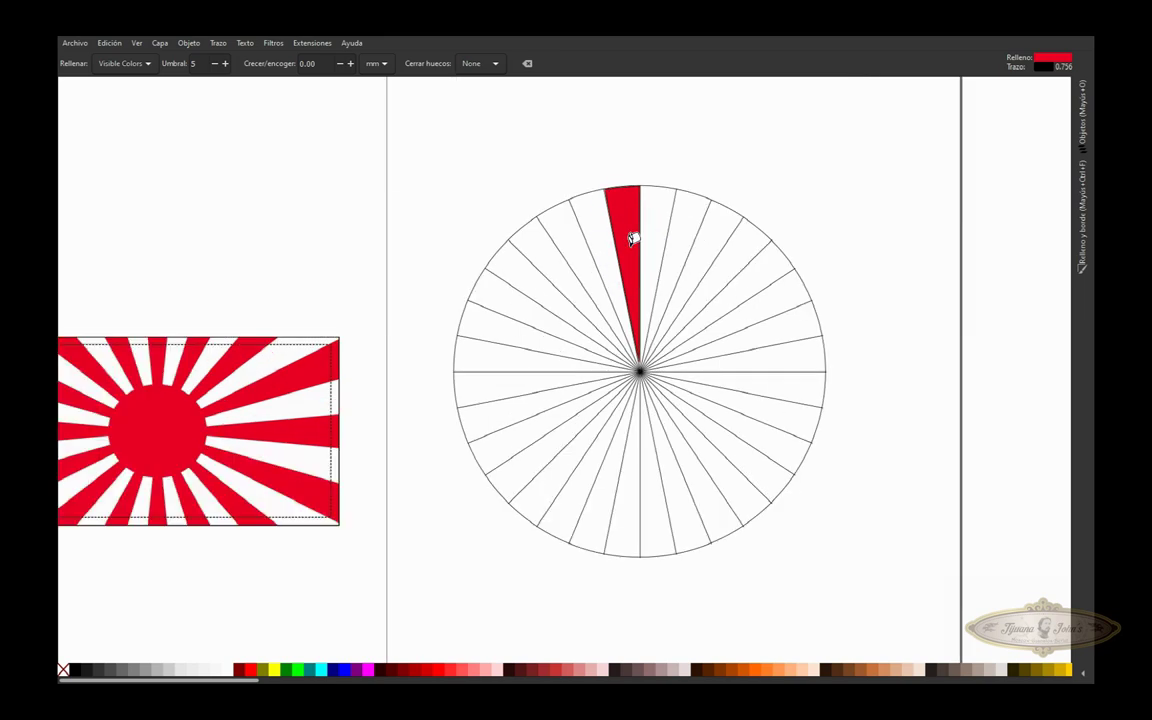
Remove the red wedge's outline and delete it, leaving the circle unfilled
key("s")
left_click(632, 250)
scroll(630, 238, "up", 1, "ctrl")
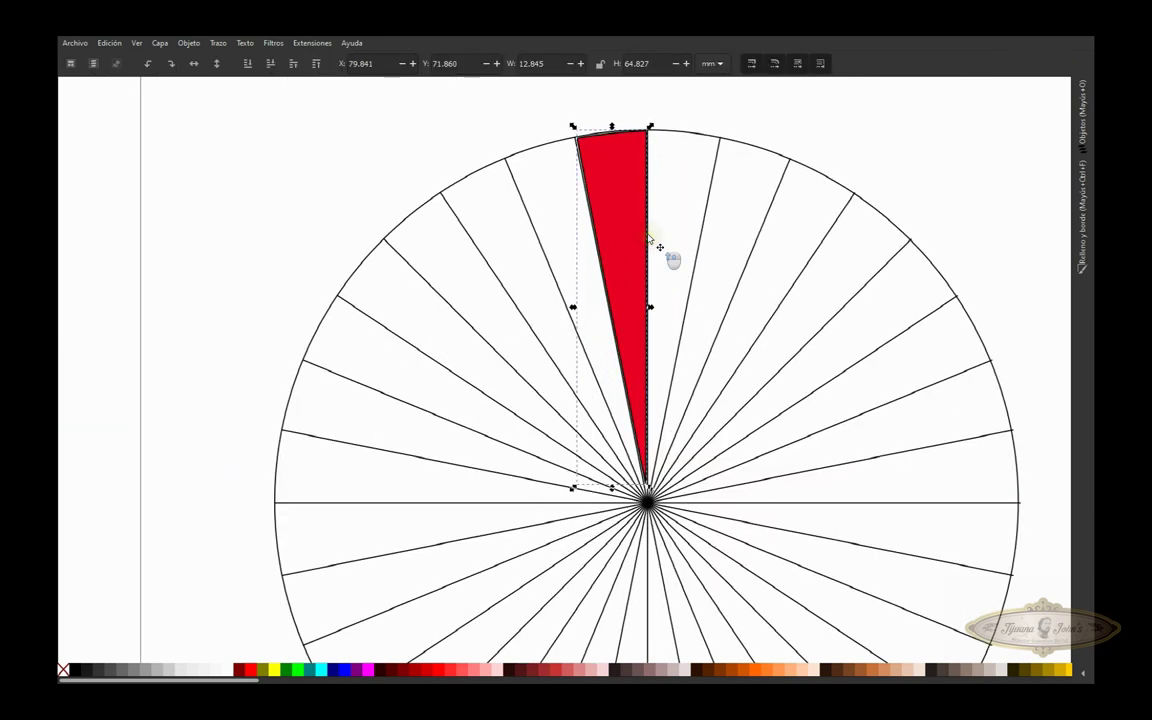
scroll(669, 257, "up", 1, "ctrl")
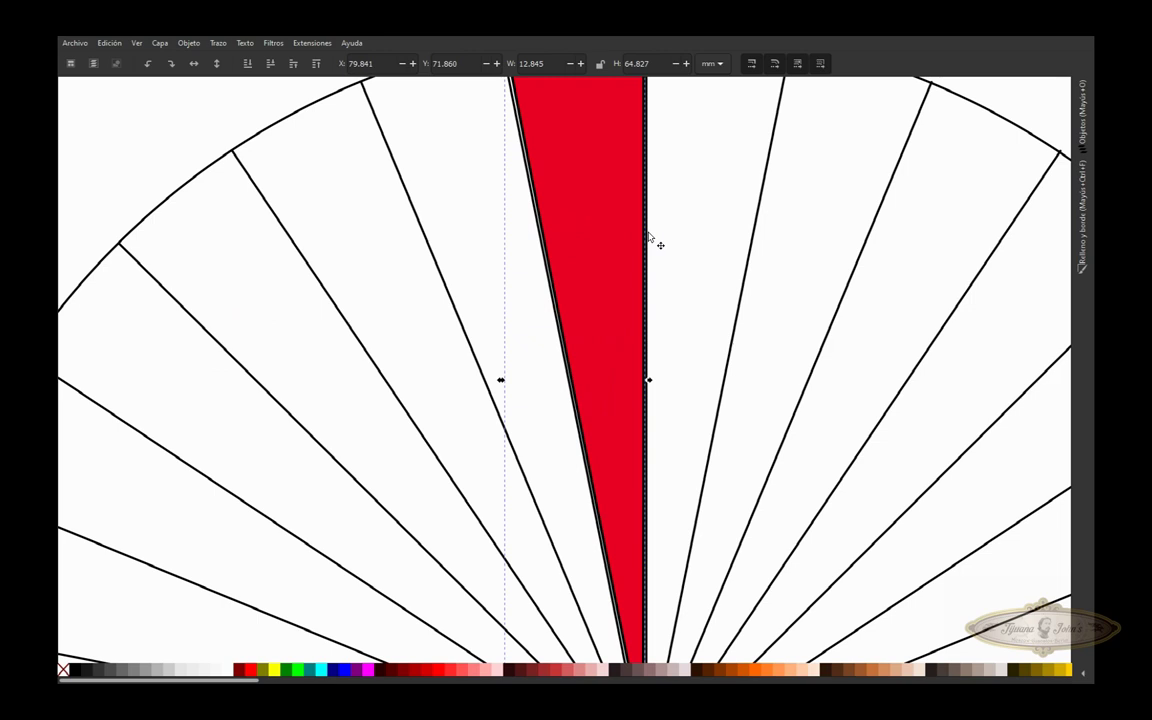
left_click(62, 670, "shift")
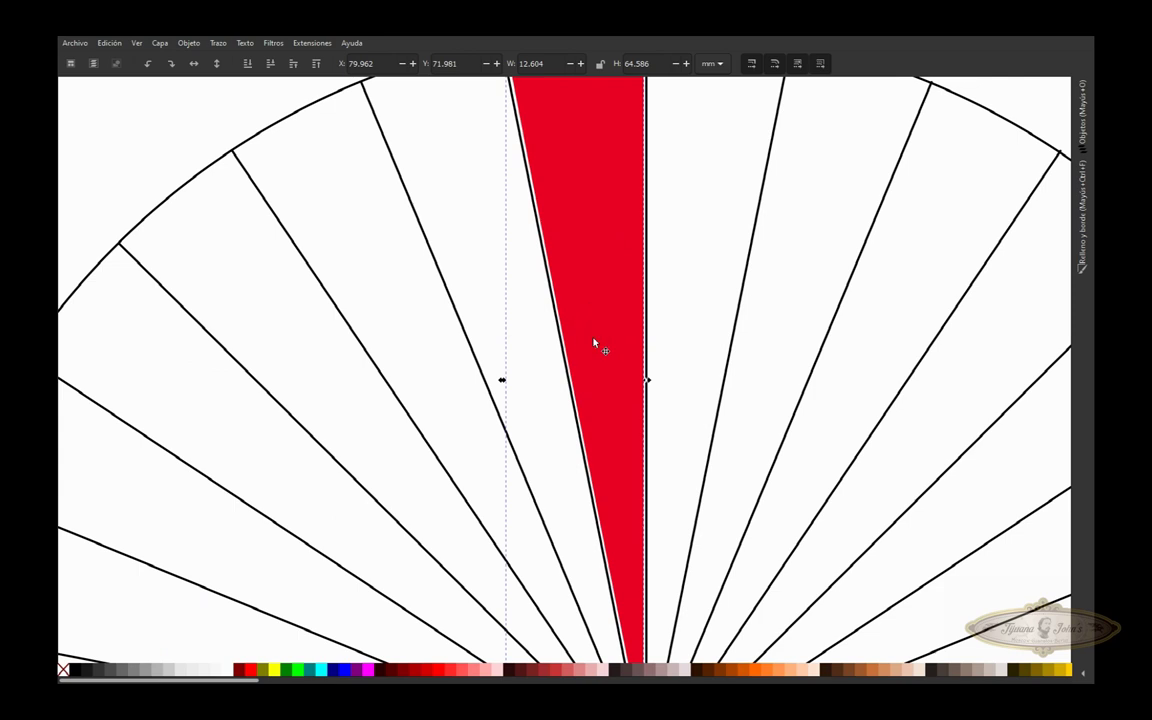
key("Delete")
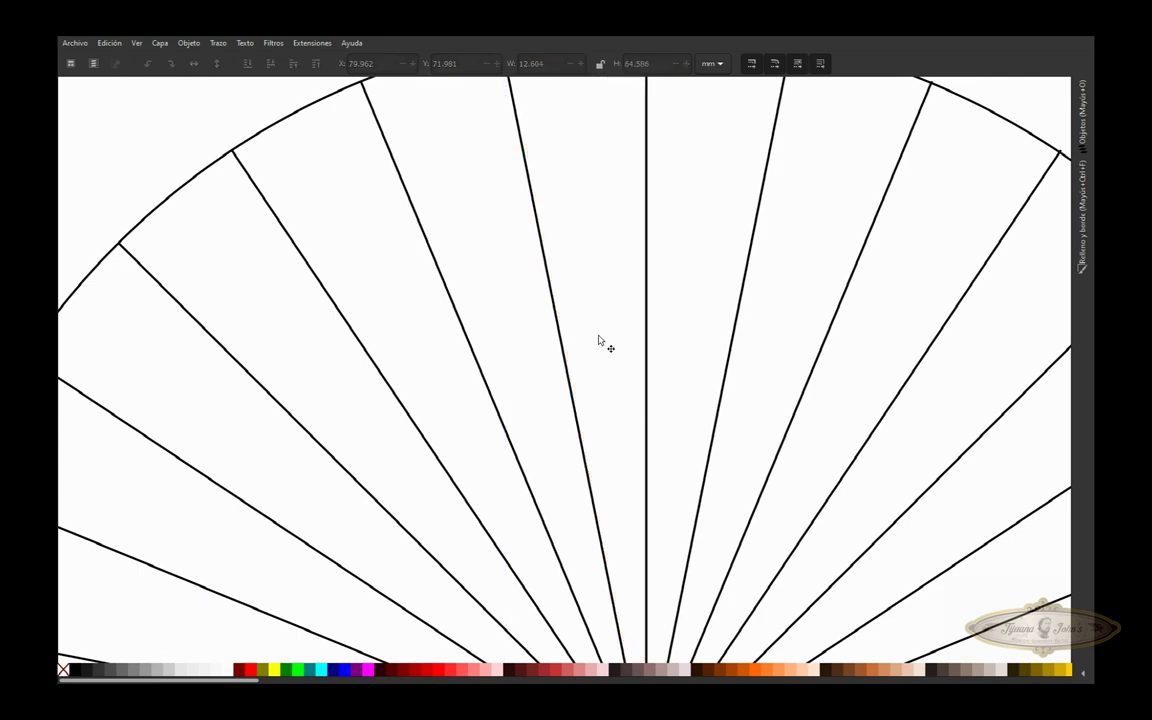
scroll(600, 340, "down", 1)
Flood-fill alternating wedges across the top and right side of the circle red
key("u")
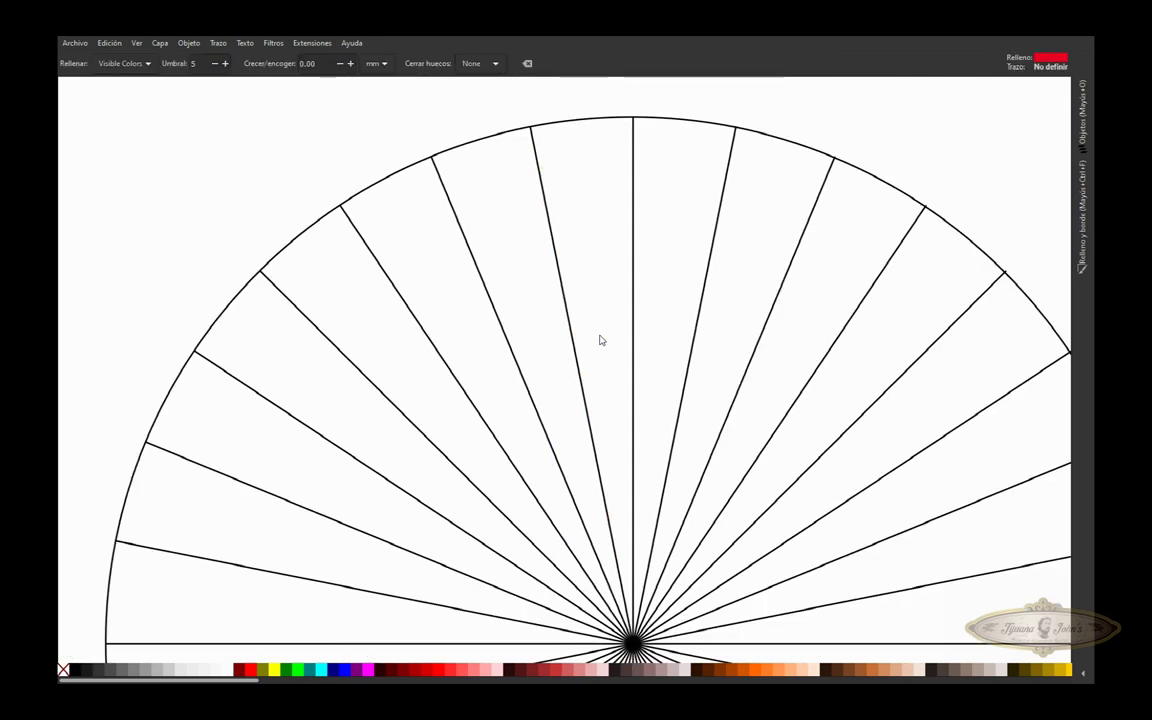
left_click(600, 338)
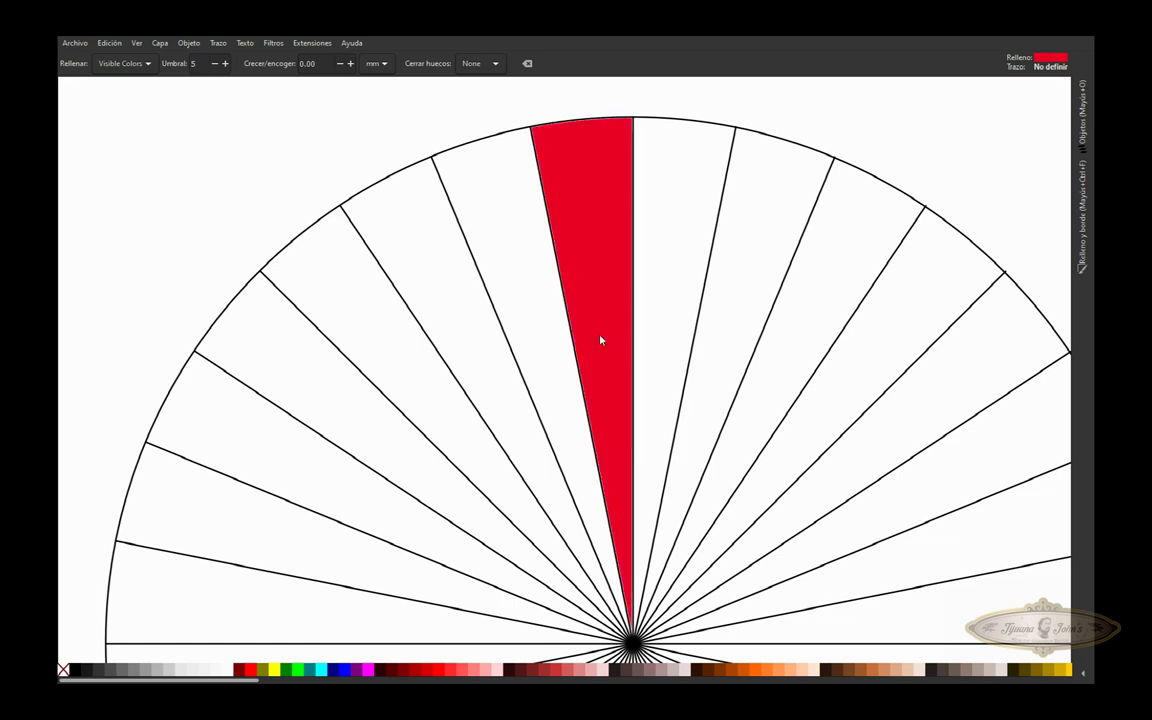
left_click(745, 275)
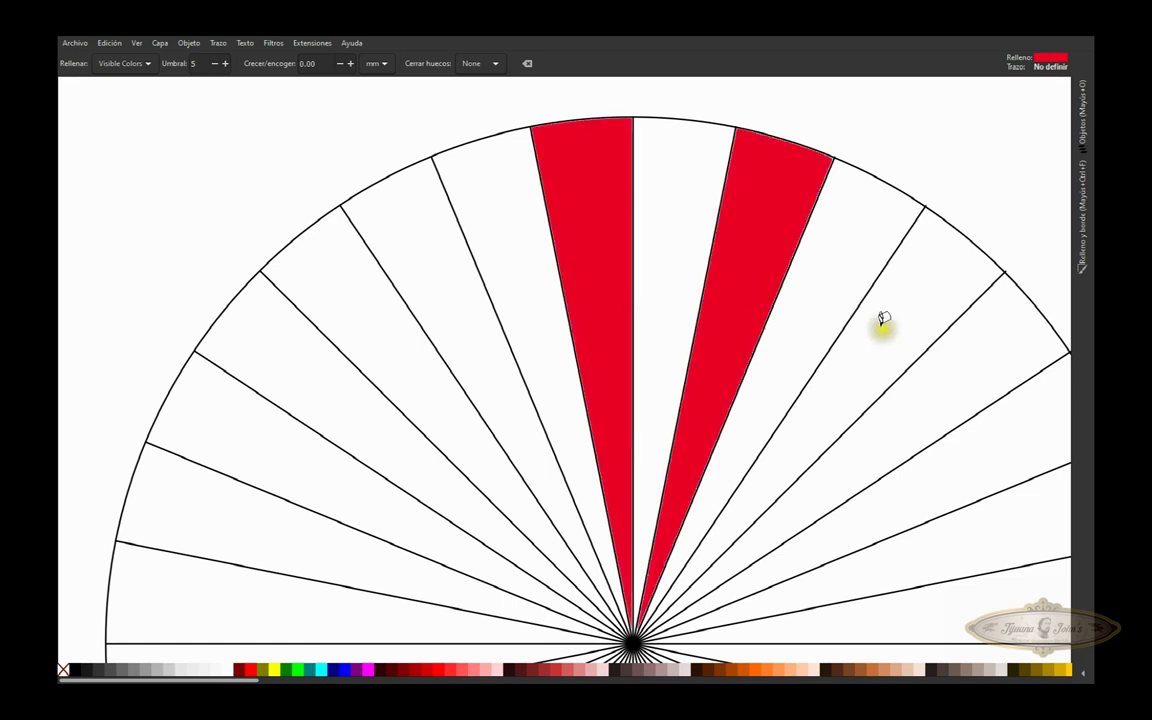
left_click(890, 345)
left_click(985, 437)
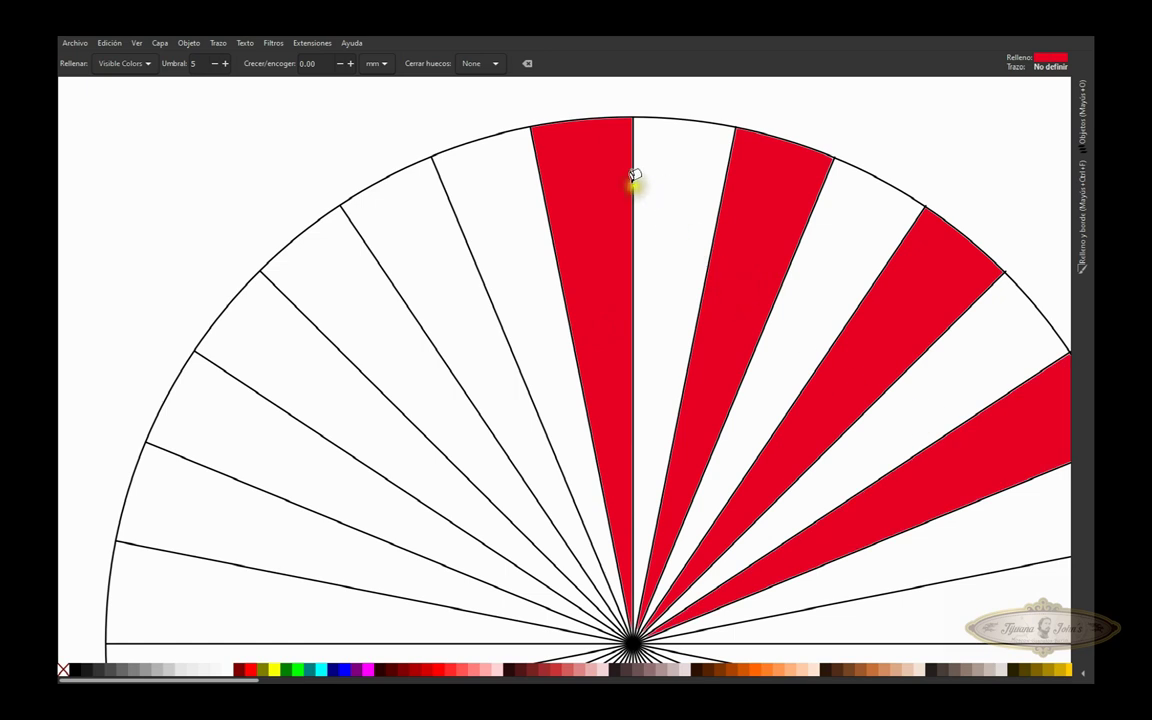
scroll(730, 228, "down", 2)
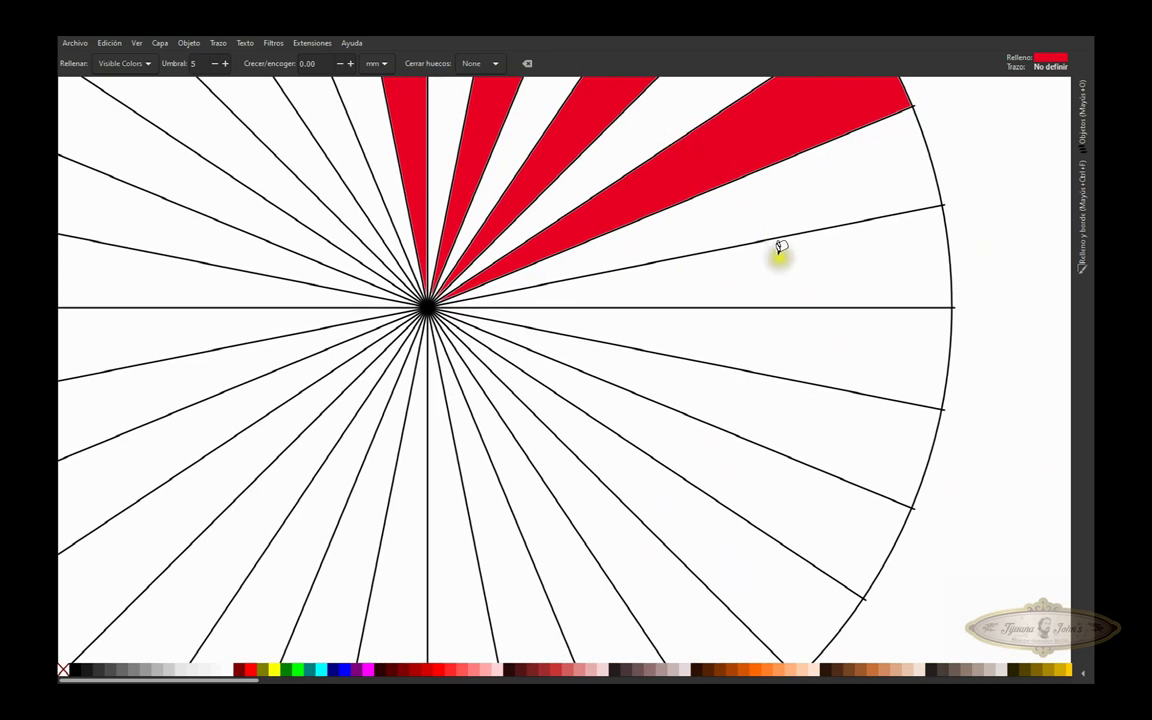
left_click(775, 288)
left_click(746, 399)
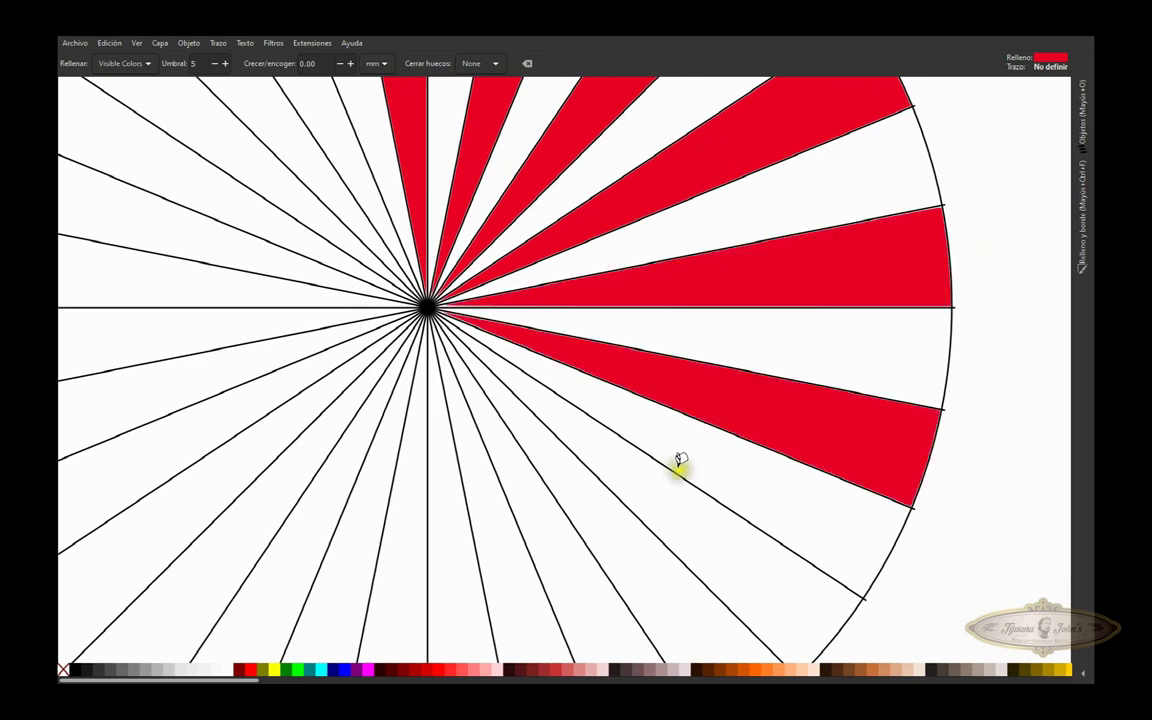
left_click(661, 499)
left_click(535, 555)
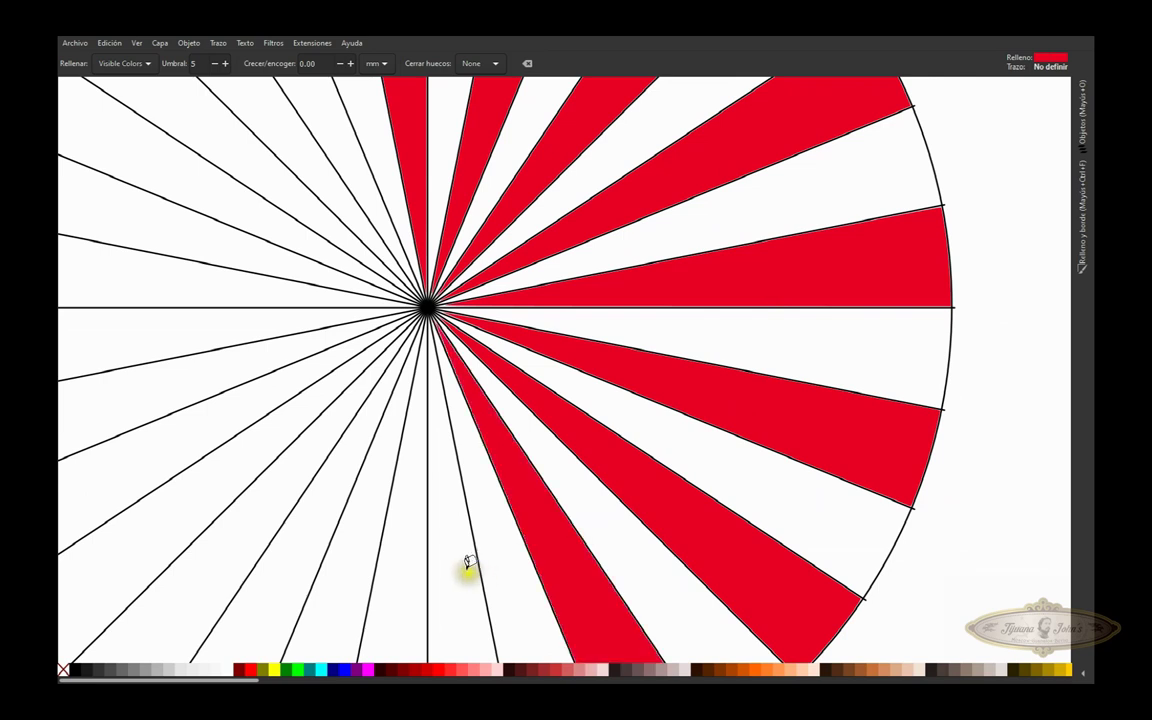
Fill the alternating wedges around the bottom and left side red
left_click(455, 562)
left_click(350, 550)
left_click(258, 522)
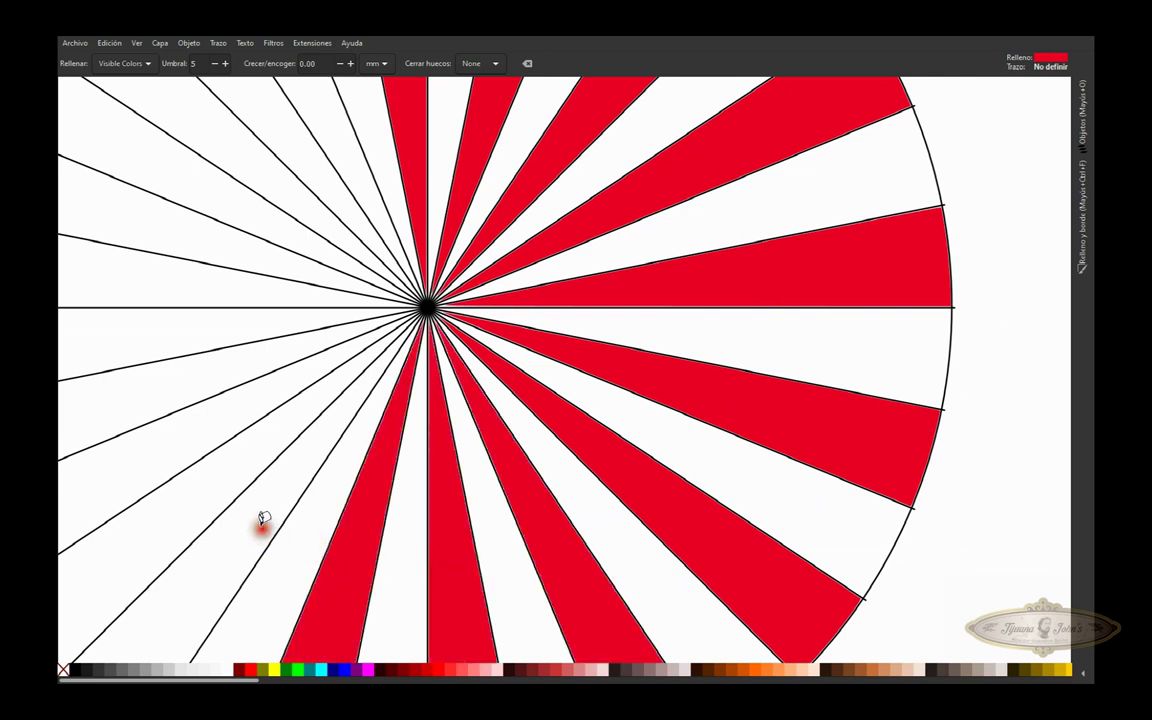
left_click(171, 447)
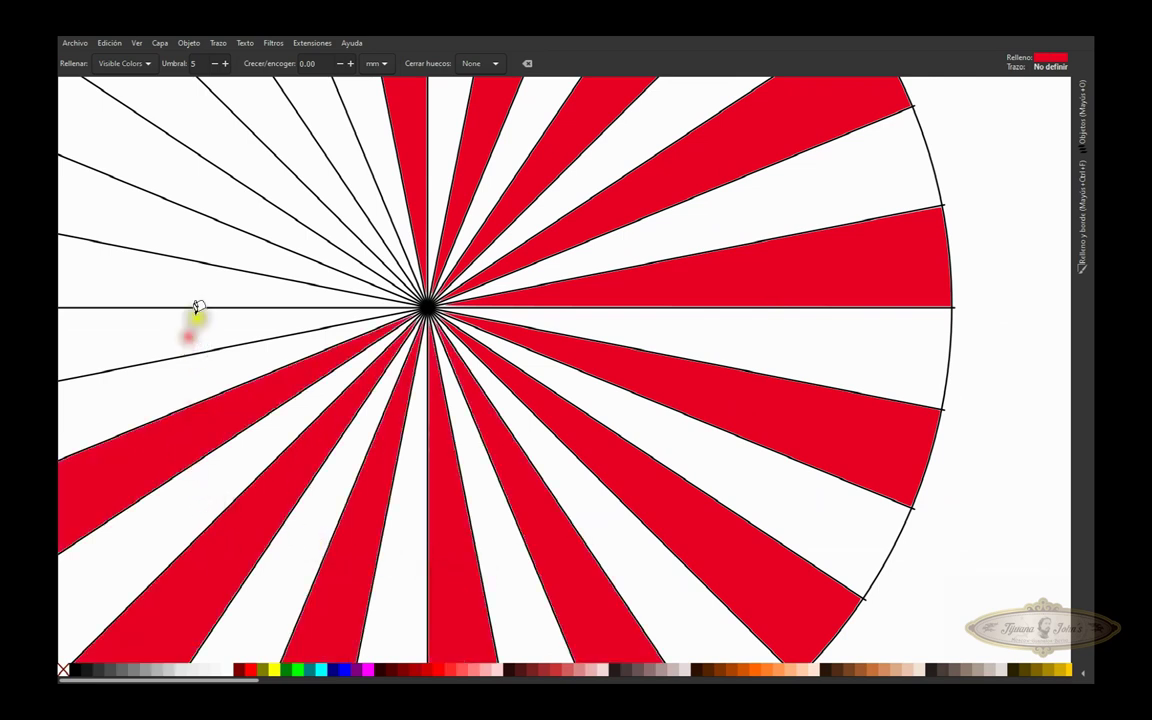
left_click(190, 322)
left_click(202, 238)
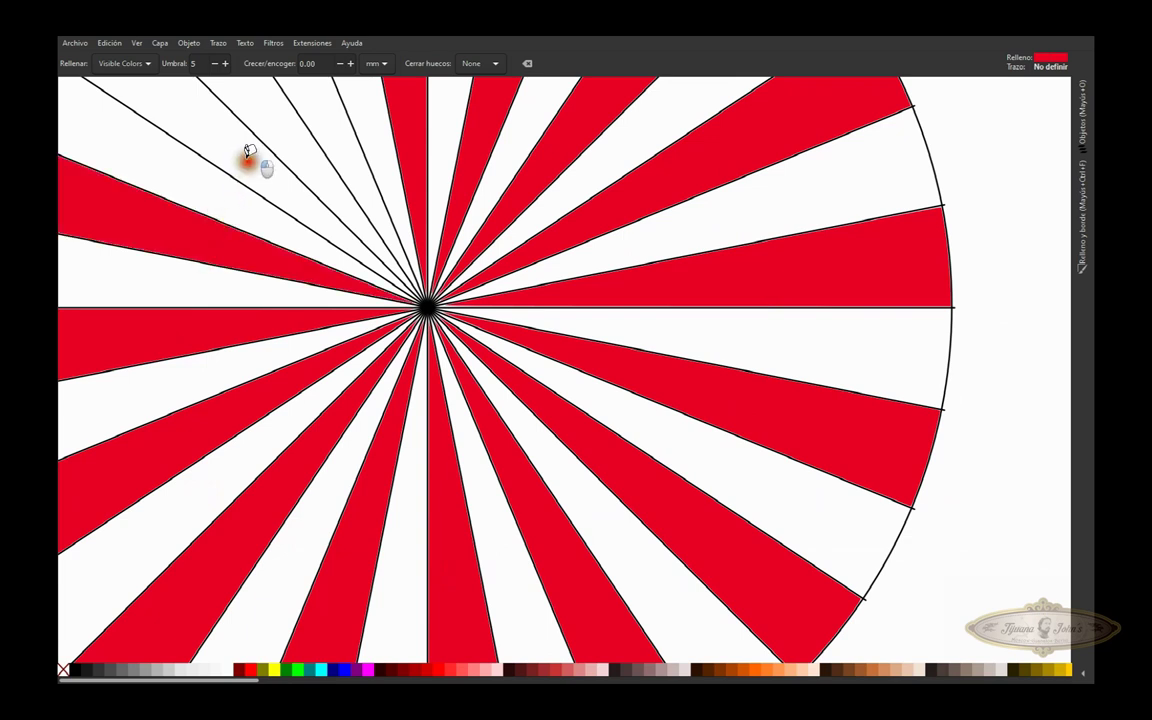
left_click(249, 159)
left_click(330, 116)
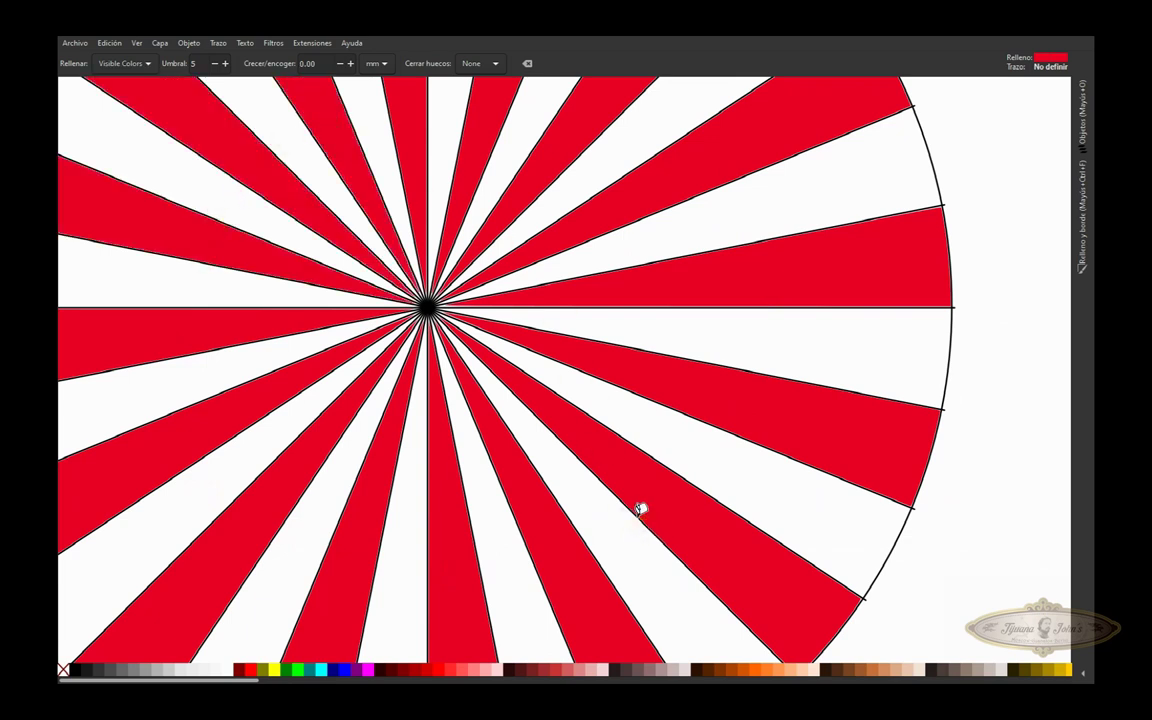
scroll(641, 506, "down", 3, "ctrl")
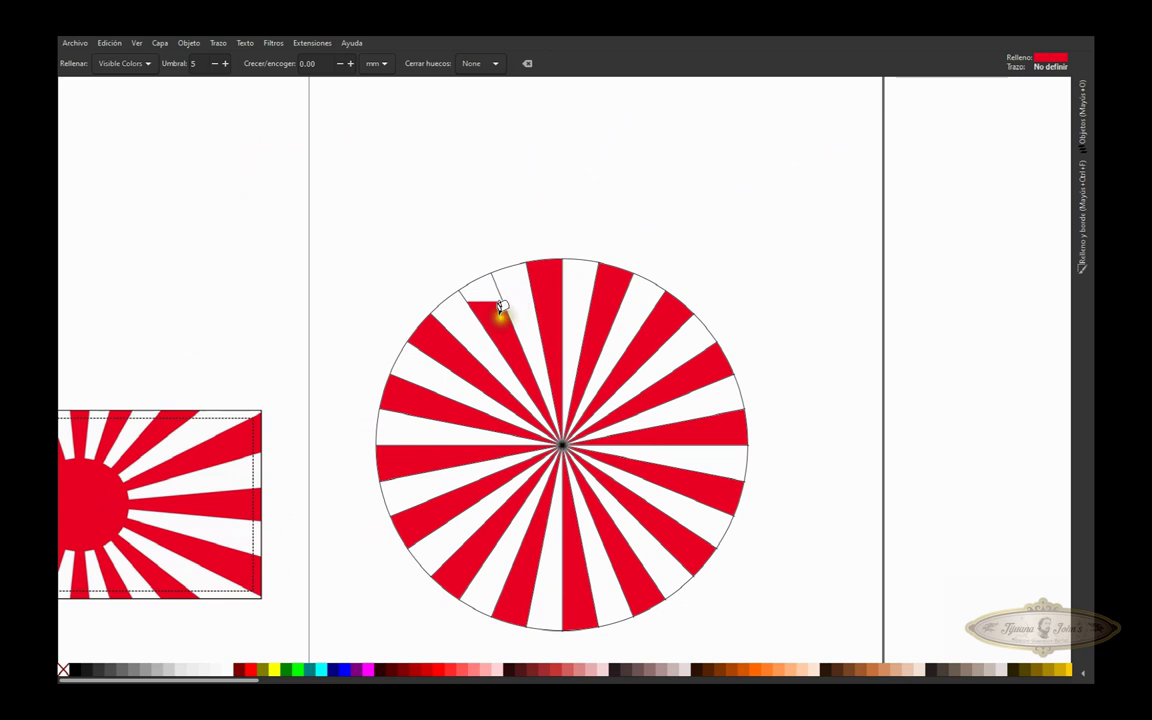
scroll(492, 316, "up", 2, "ctrl")
scroll(492, 316, "up", 1, "ctrl")
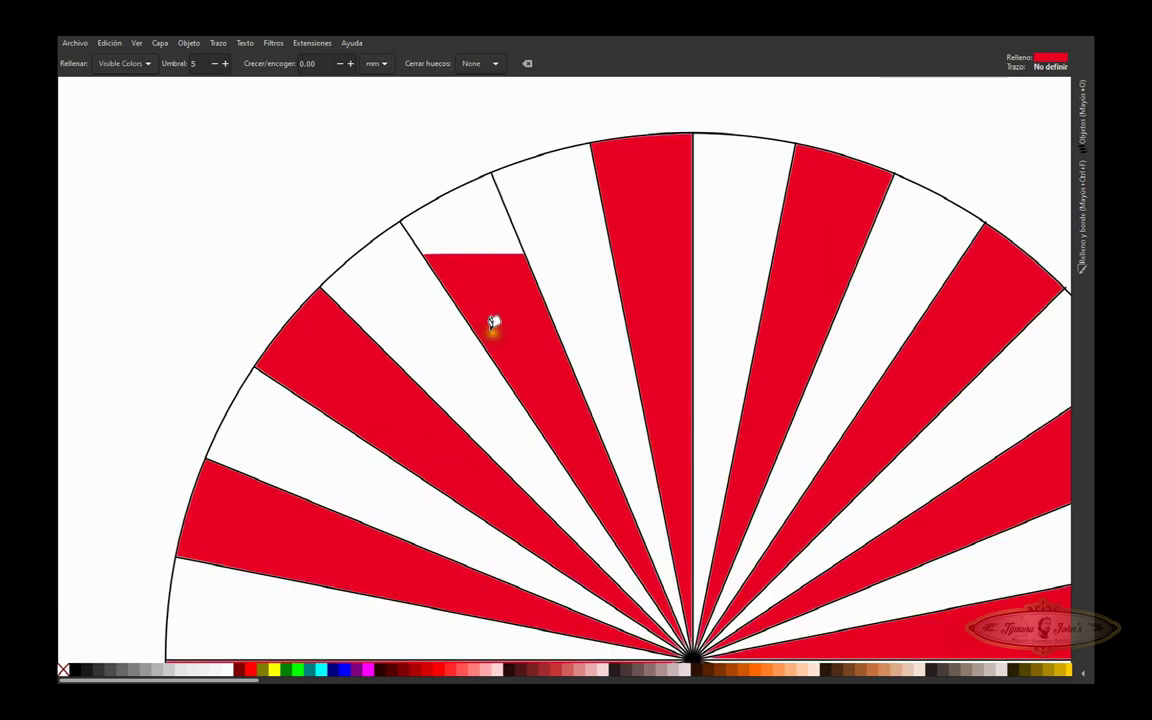
Undo the partial upper-left fill and refill that whole wedge red
key("ctrl+z")
left_click(503, 292)
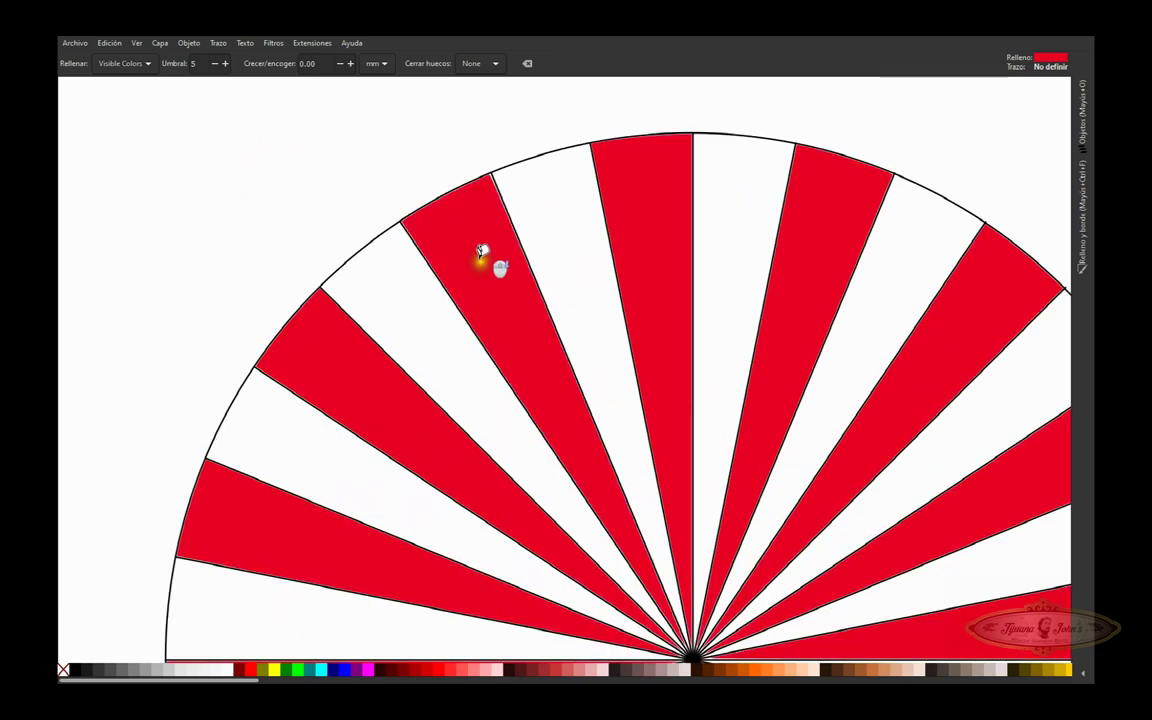
scroll(481, 251, "down", 2, "ctrl")
scroll(484, 246, "down", 1, "ctrl")
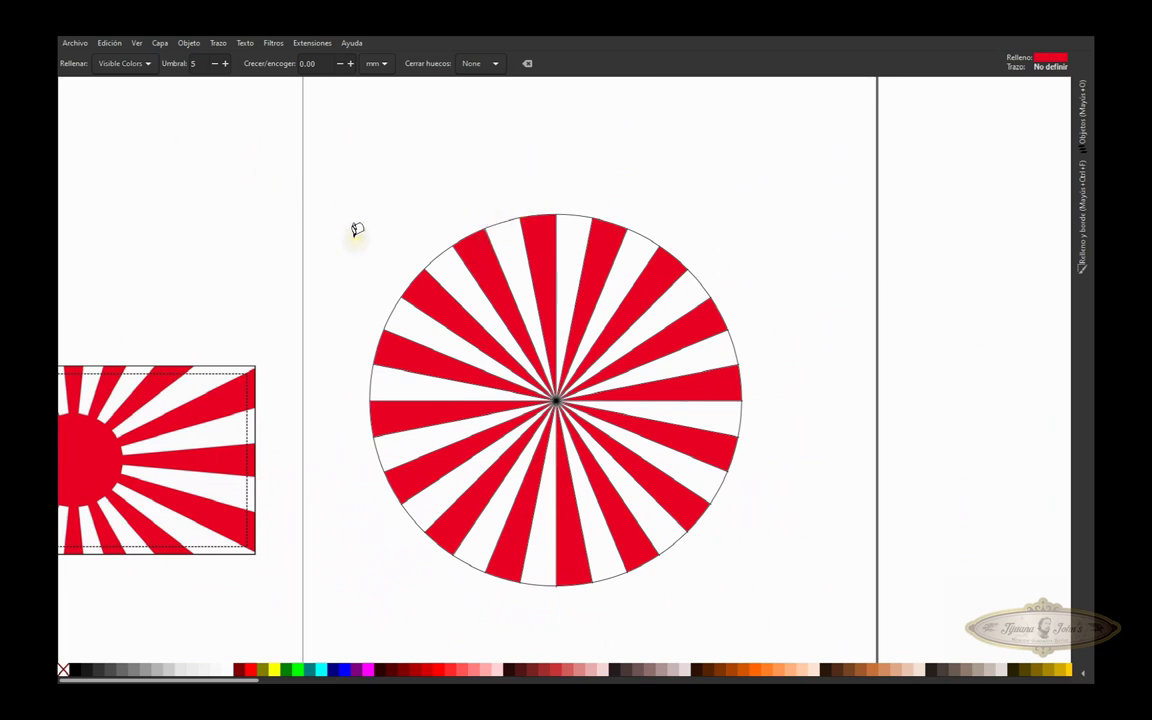
Create a solid red circle 35.228 mm across from the flag's sun and move it below the sunburst
key("e")
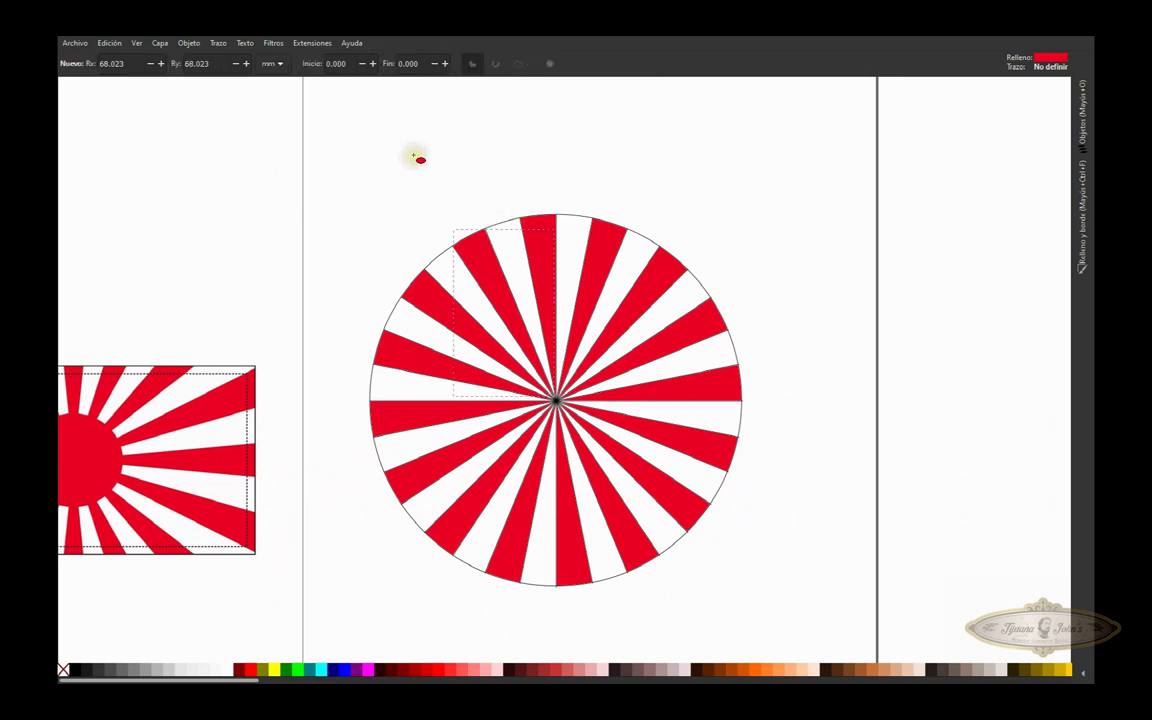
scroll(149, 306, "right", 1)
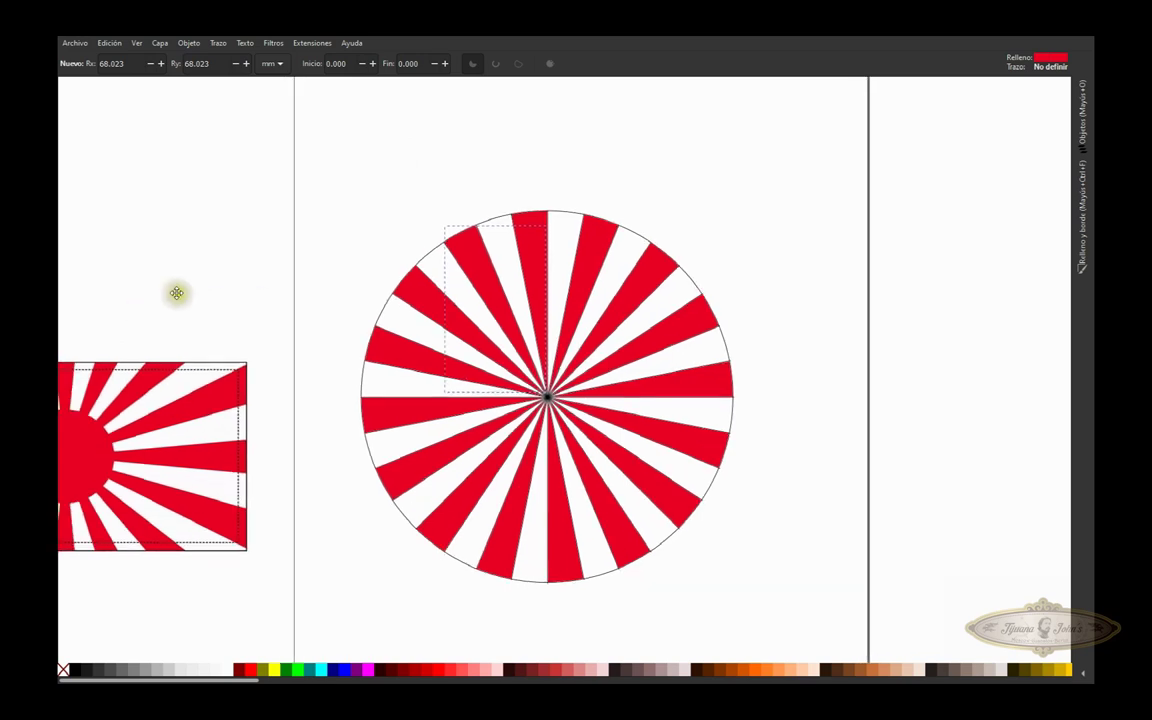
left_click_drag(176, 293, 499, 224)
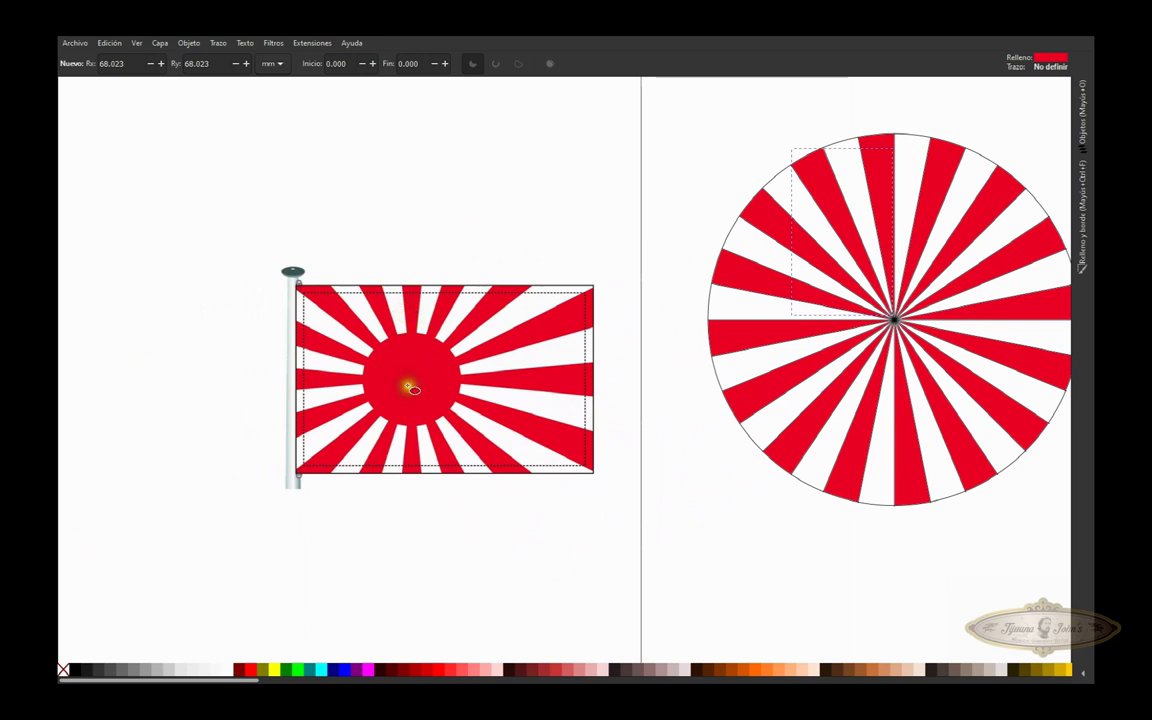
left_click(415, 358)
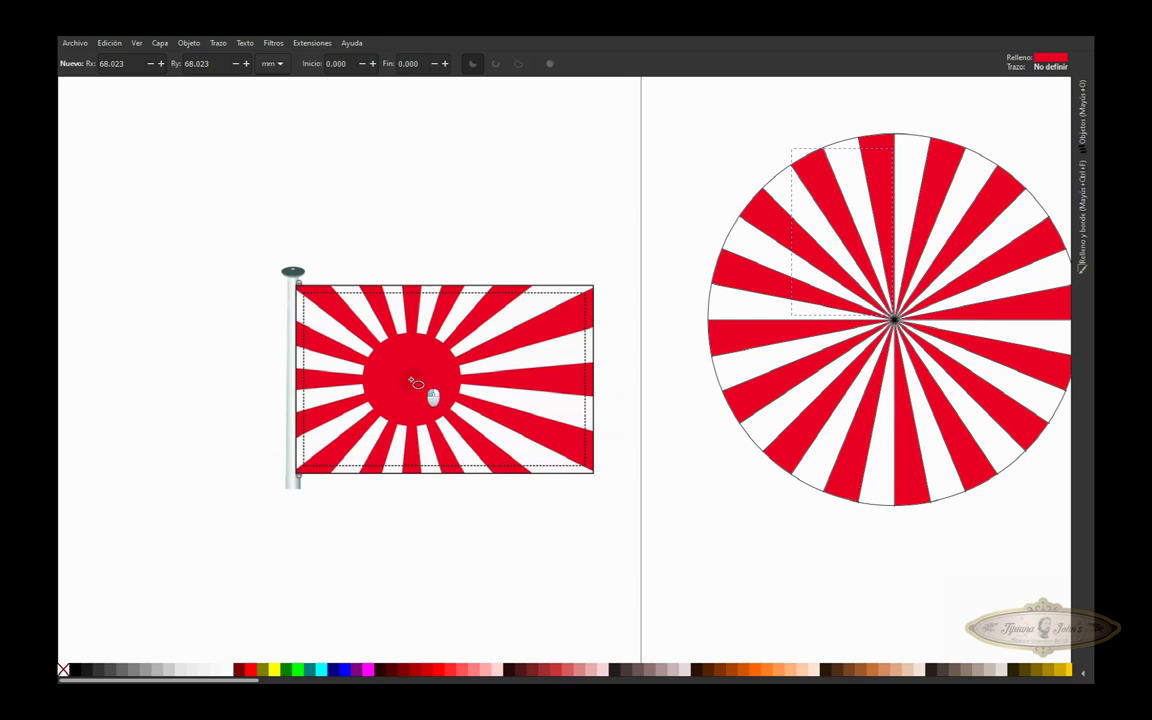
left_click(470, 432)
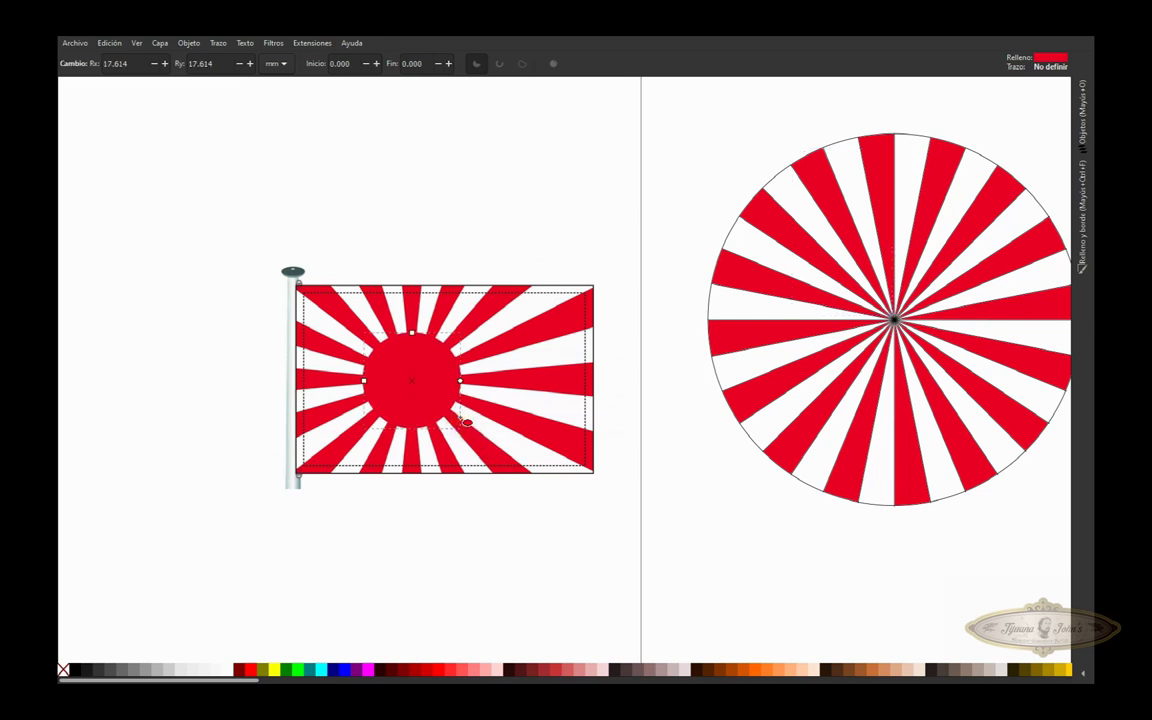
key("s")
mouse_move(411, 389)
left_mouse_down()
mouse_move(870, 345)
mouse_move(897, 330)
mouse_move(733, 562)
left_mouse_up()
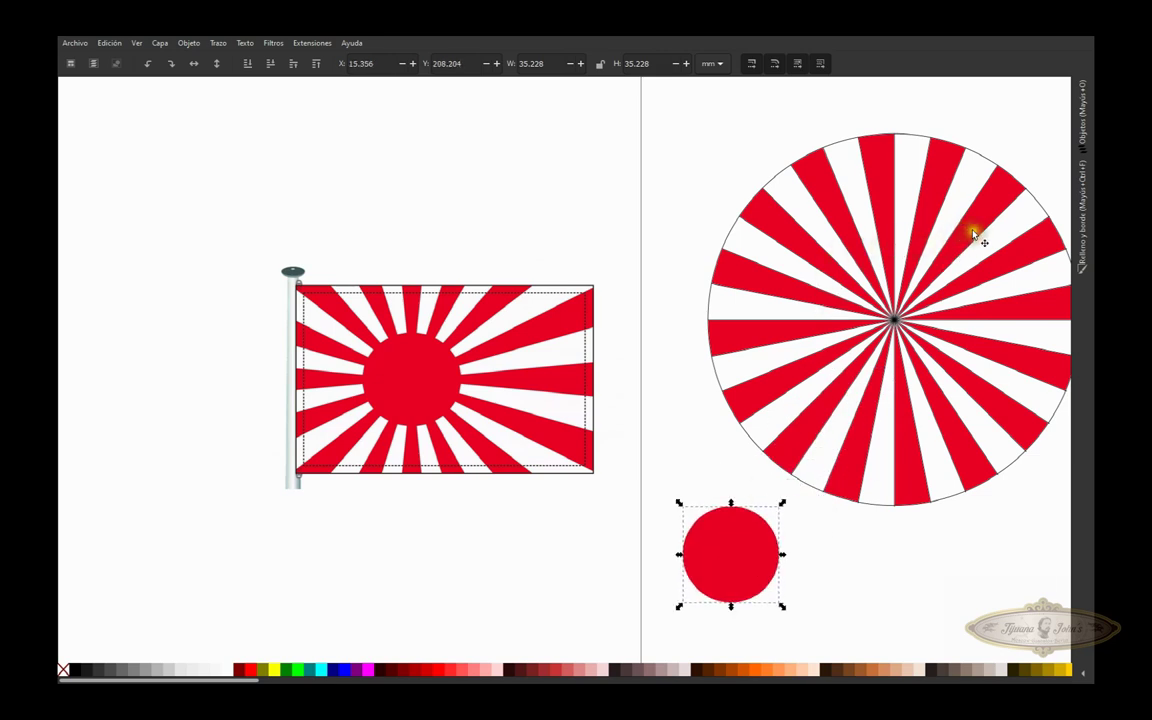
Delete the white background circle behind the rays
scroll(900, 228, "right", 1)
scroll(800, 224, "right", 2)
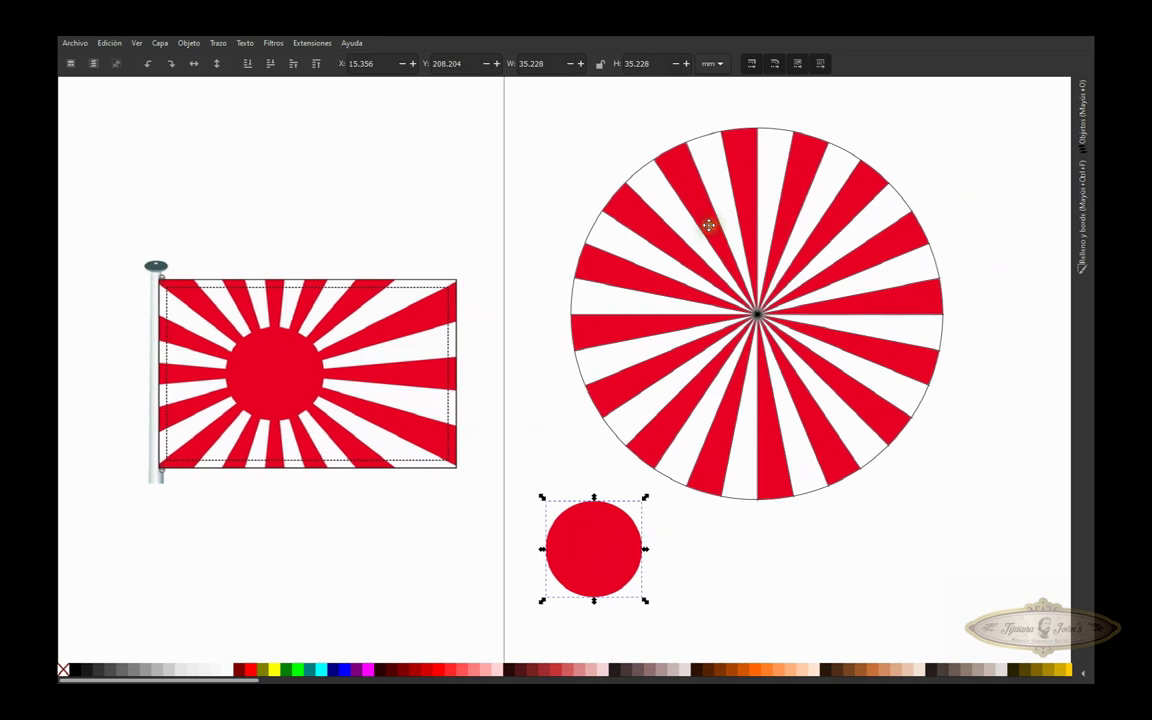
scroll(720, 215, "right", 2)
left_click(741, 158)
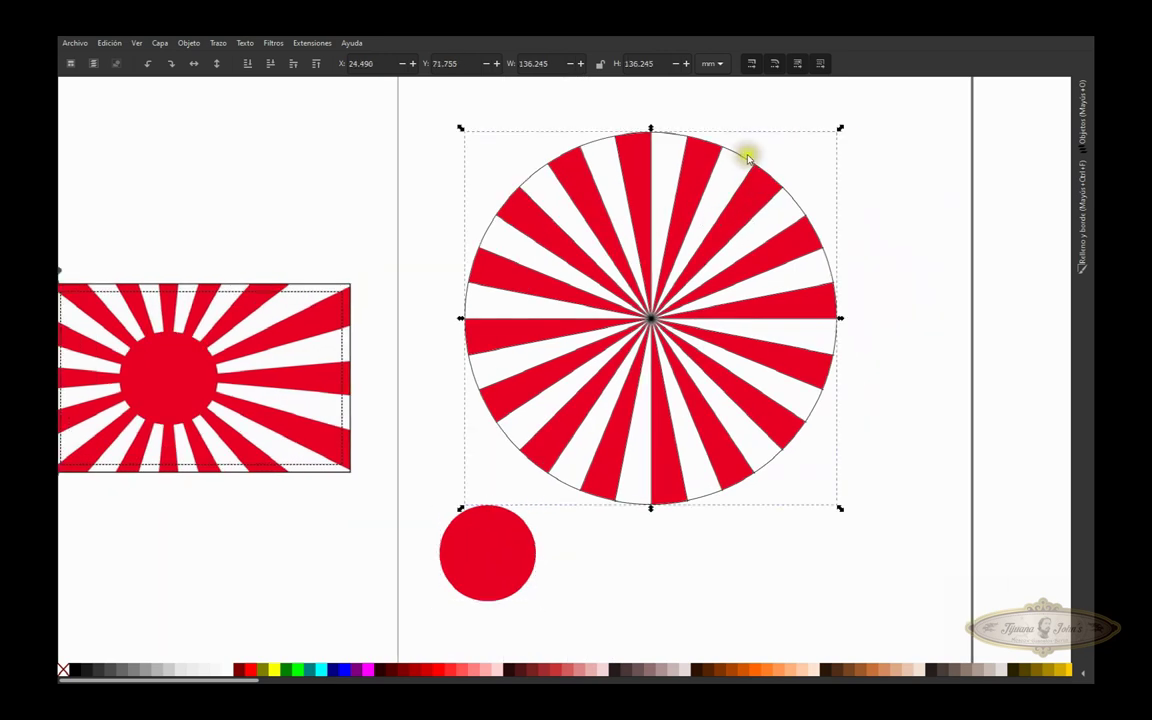
key("Delete")
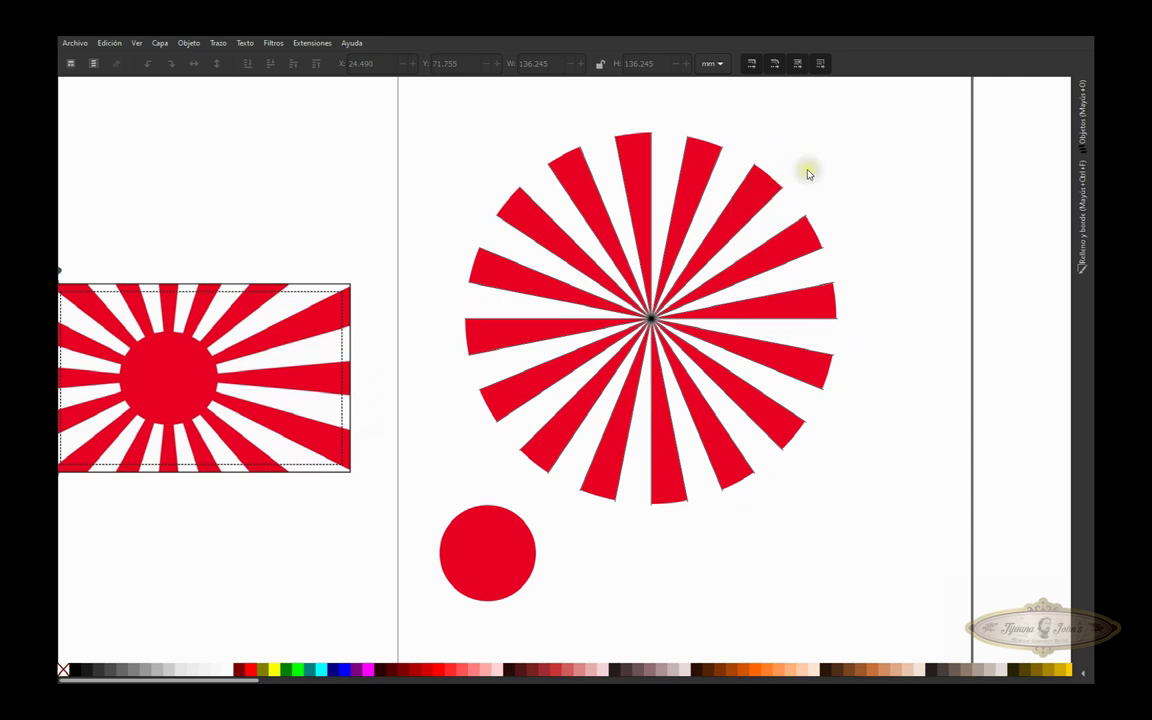
Select the top-left, top and top-right red rays together
left_click(576, 185)
left_click(597, 172)
left_click(634, 147, "shift")
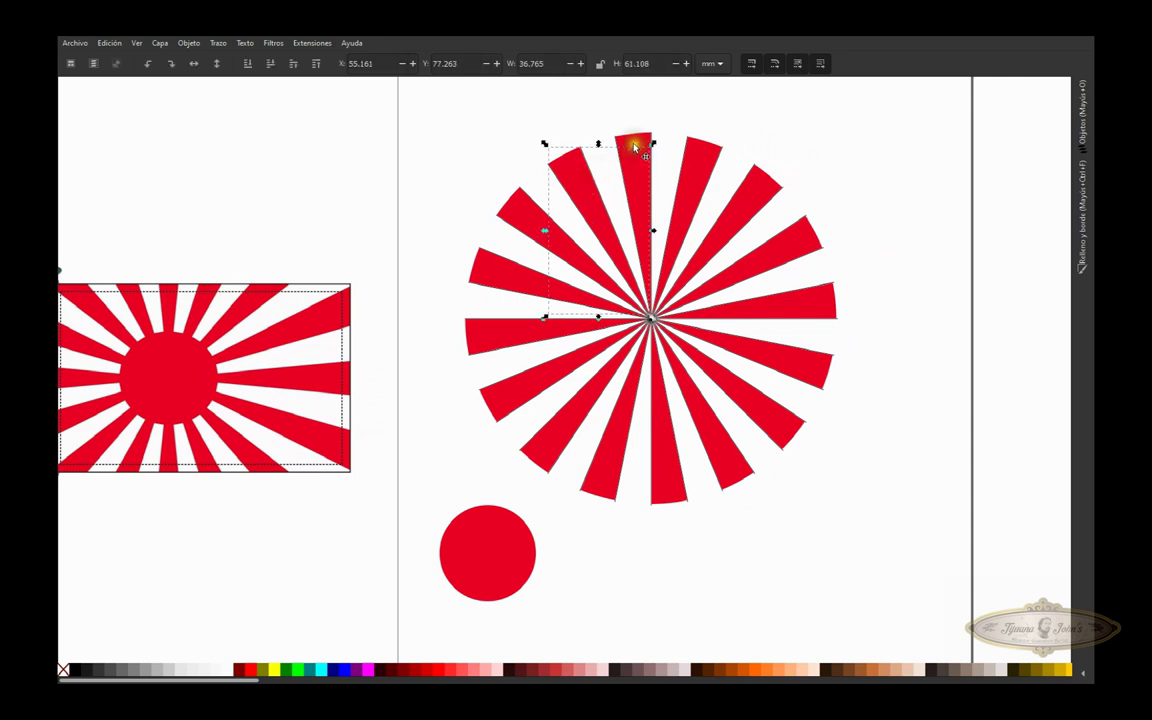
left_click(628, 142)
left_click(634, 143, "shift")
left_click(702, 155, "shift")
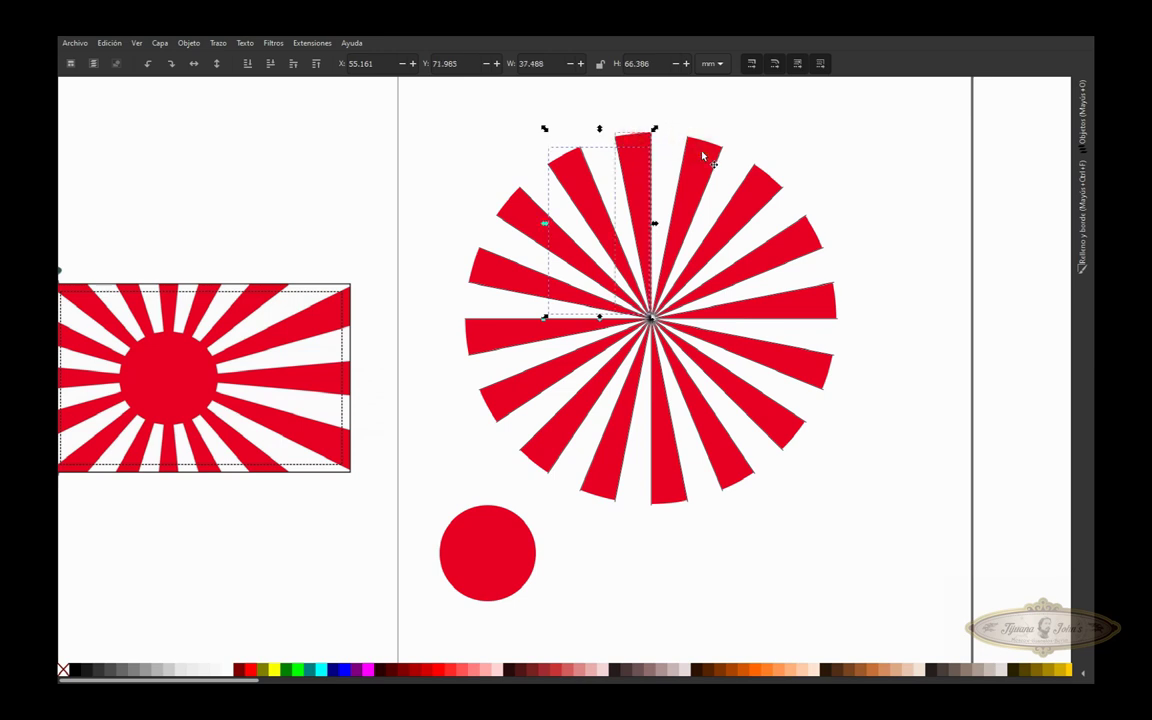
left_click(712, 152, "shift")
left_click(764, 180, "shift")
Add the right, bottom, lower-left and left horizontal red rays to the selection
left_click(800, 233, "shift")
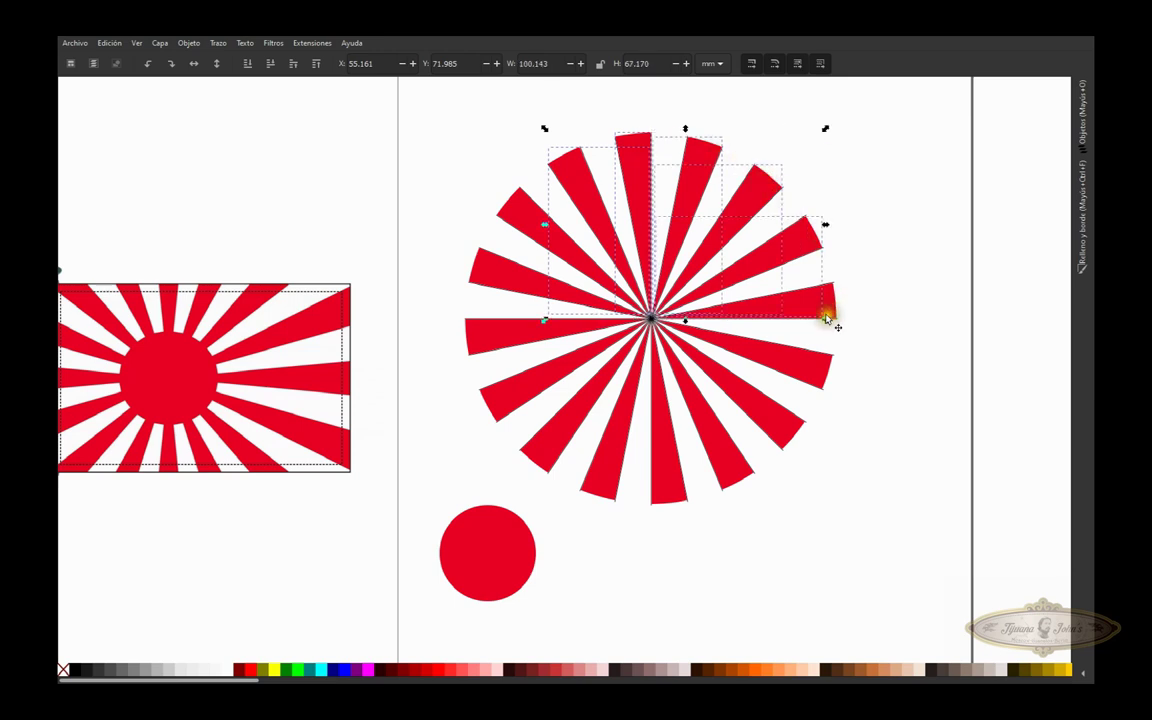
left_click(826, 312, "shift")
left_click(812, 378, "shift")
left_click(761, 432, "shift")
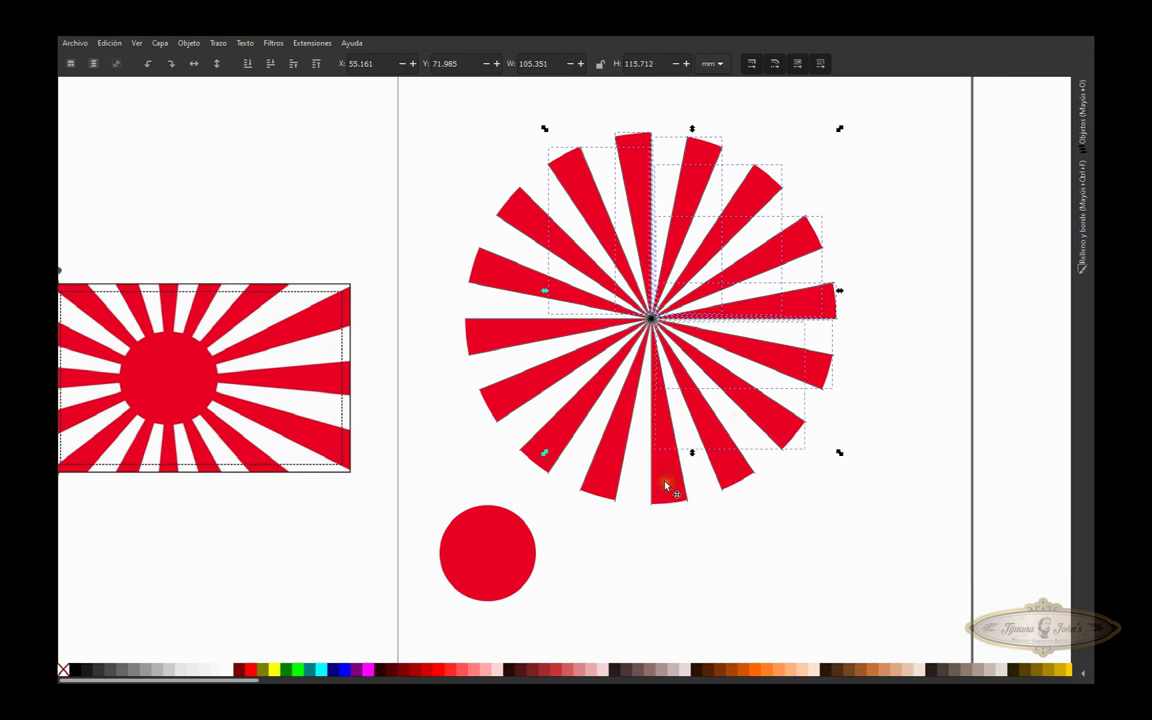
left_click(728, 466, "shift")
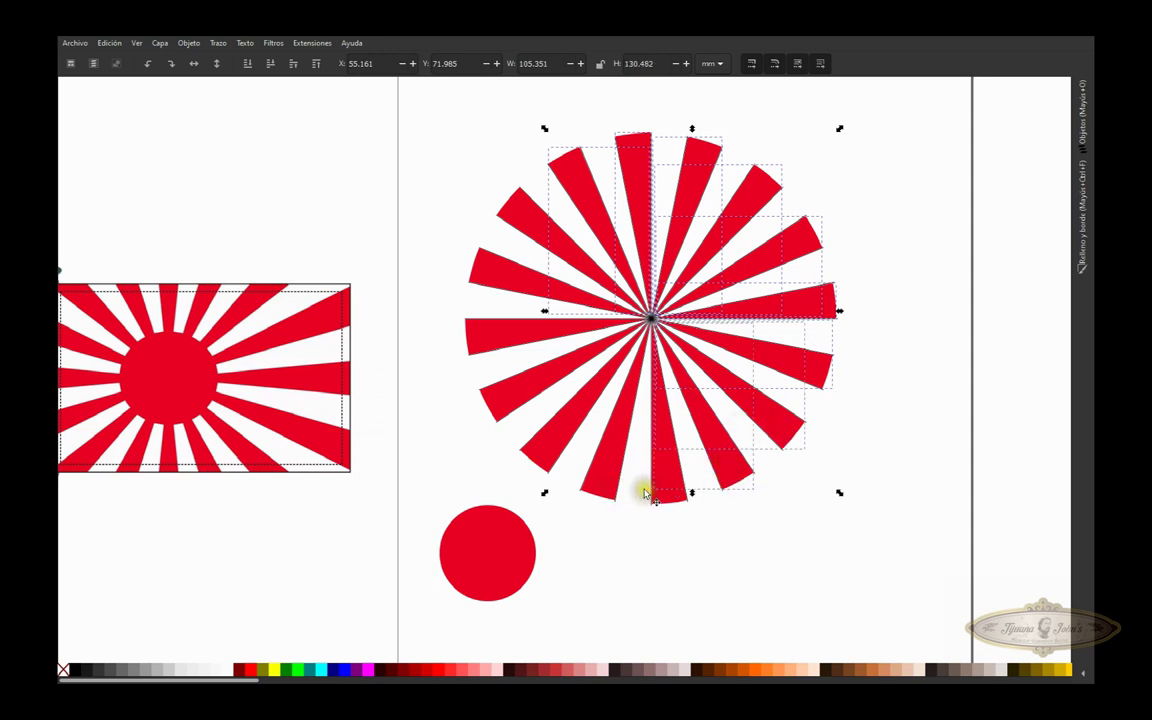
left_click(672, 494, "shift")
left_click(548, 450, "shift")
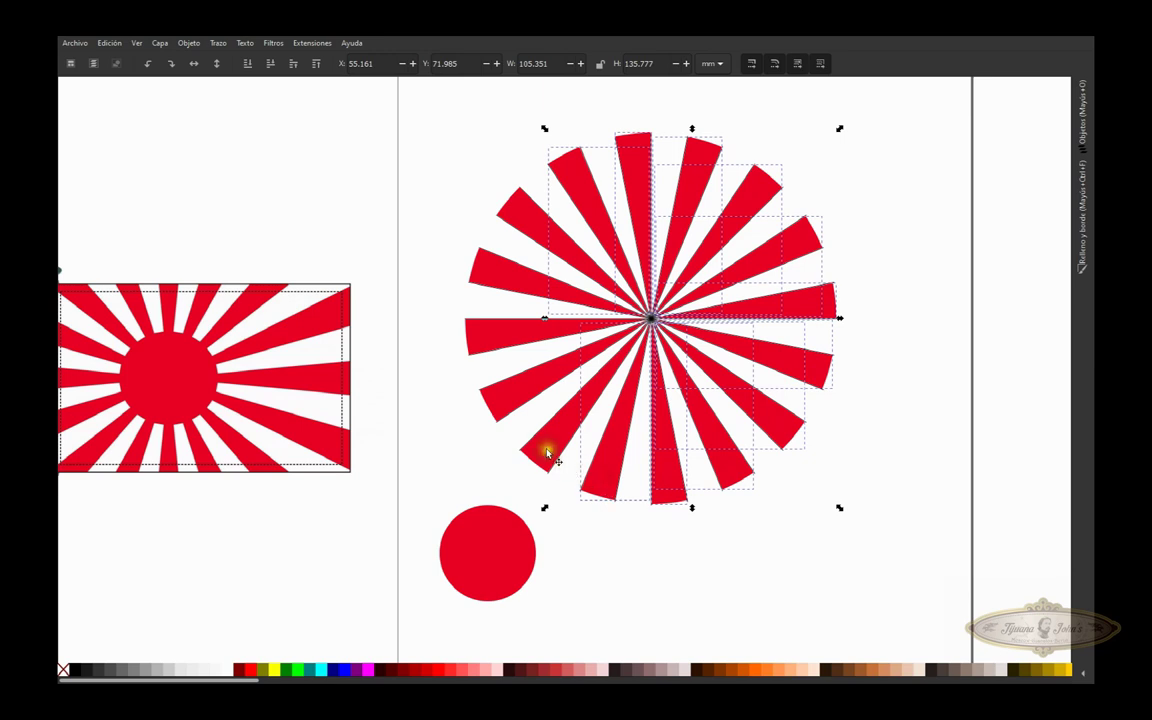
left_click(503, 405, "shift")
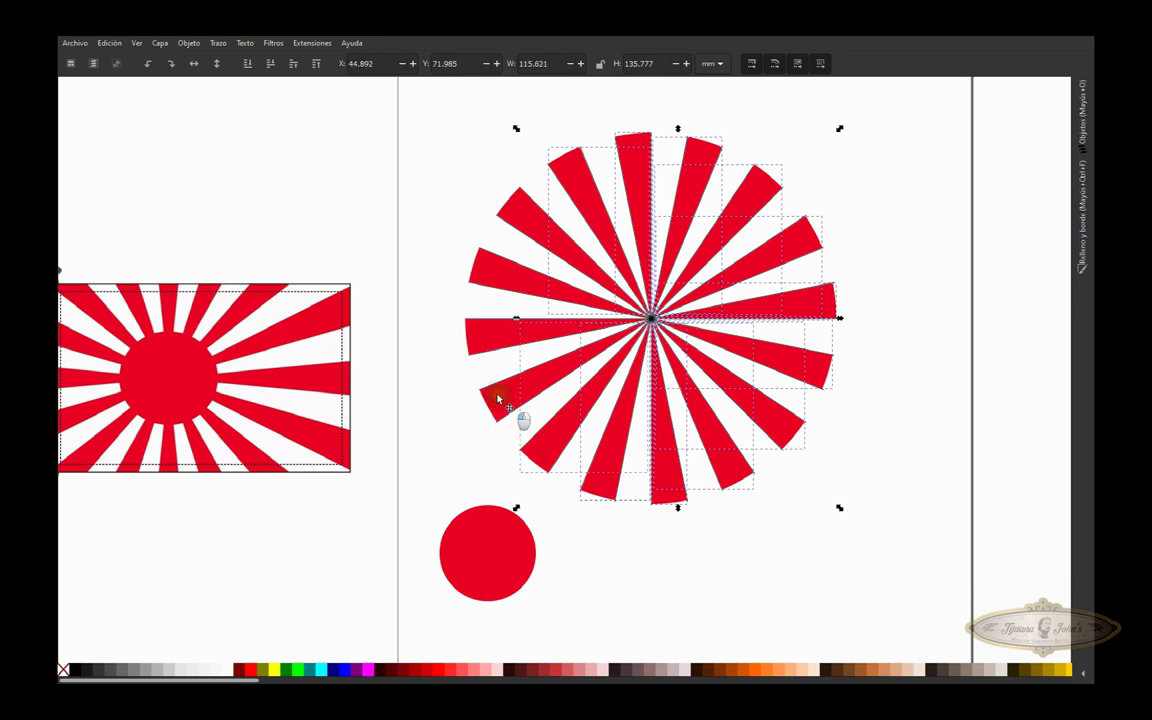
left_click(481, 340, "shift")
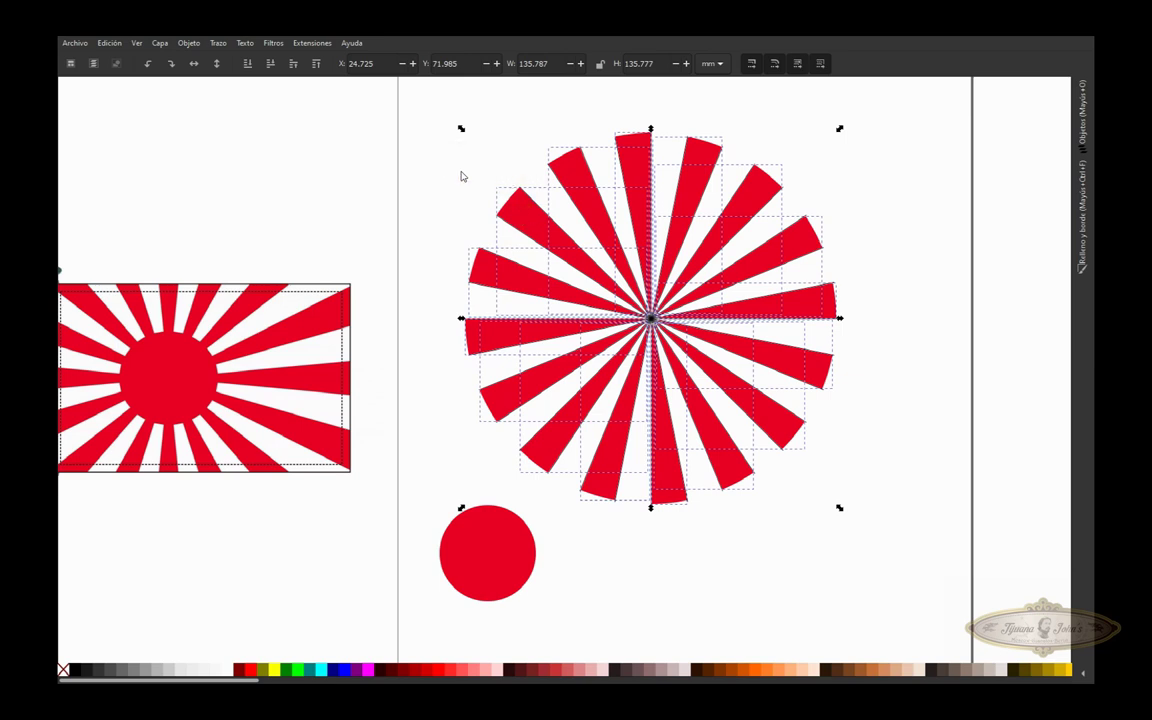
Group the red rays, delete the black spoke-line star beneath, and return the group to centre
key("ctrl+g")
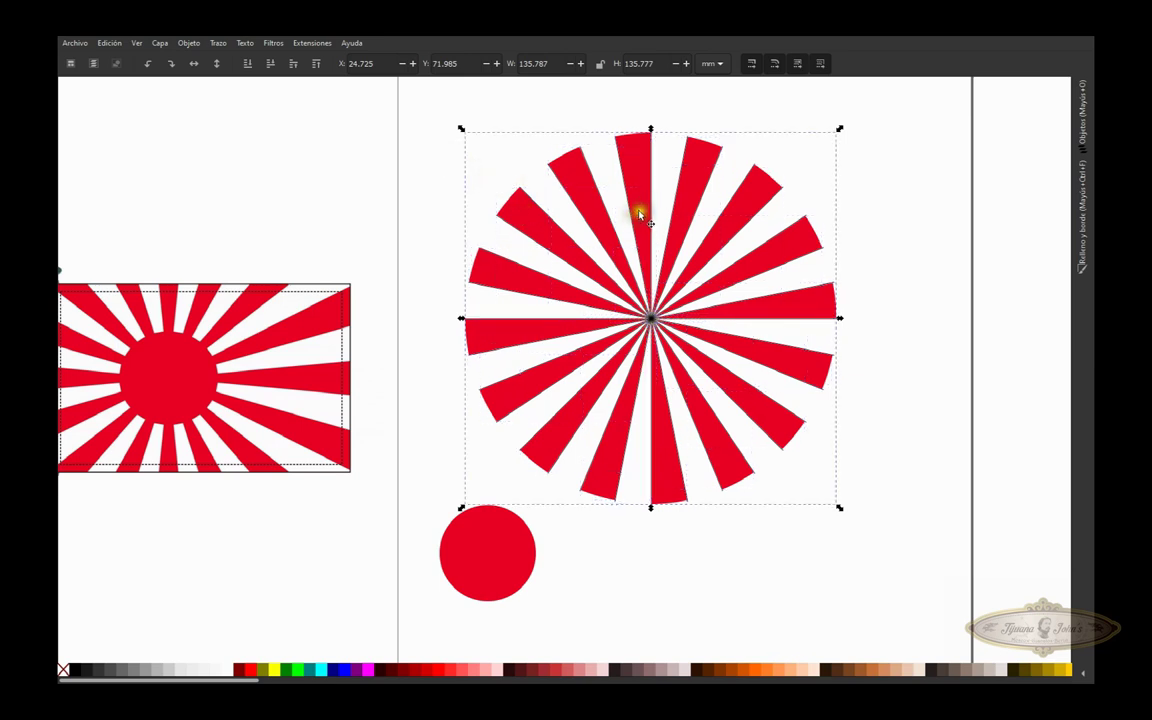
left_click_drag(640, 215, 1005, 463)
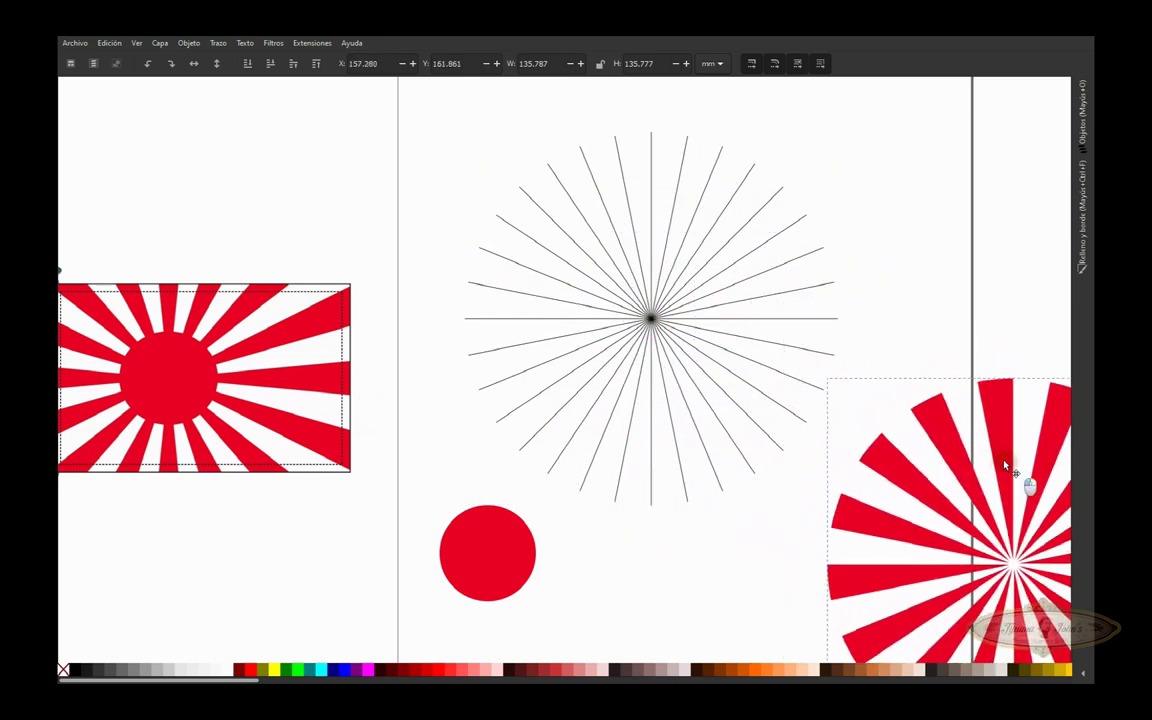
left_click(585, 222)
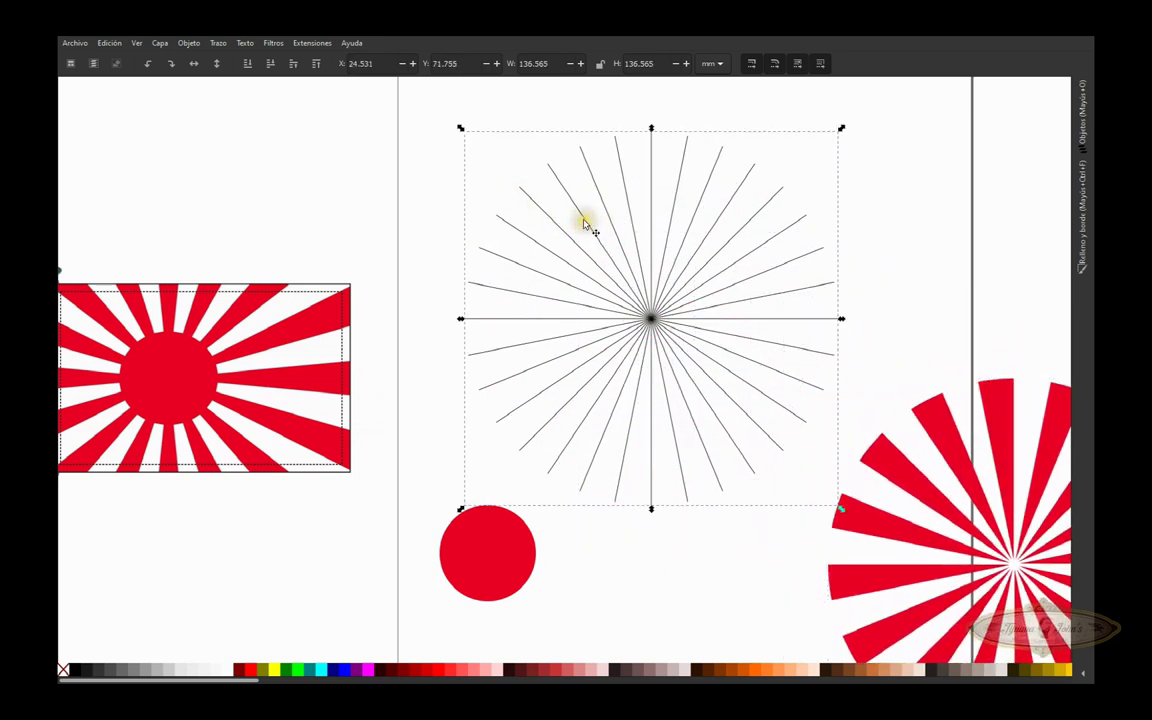
key("Delete")
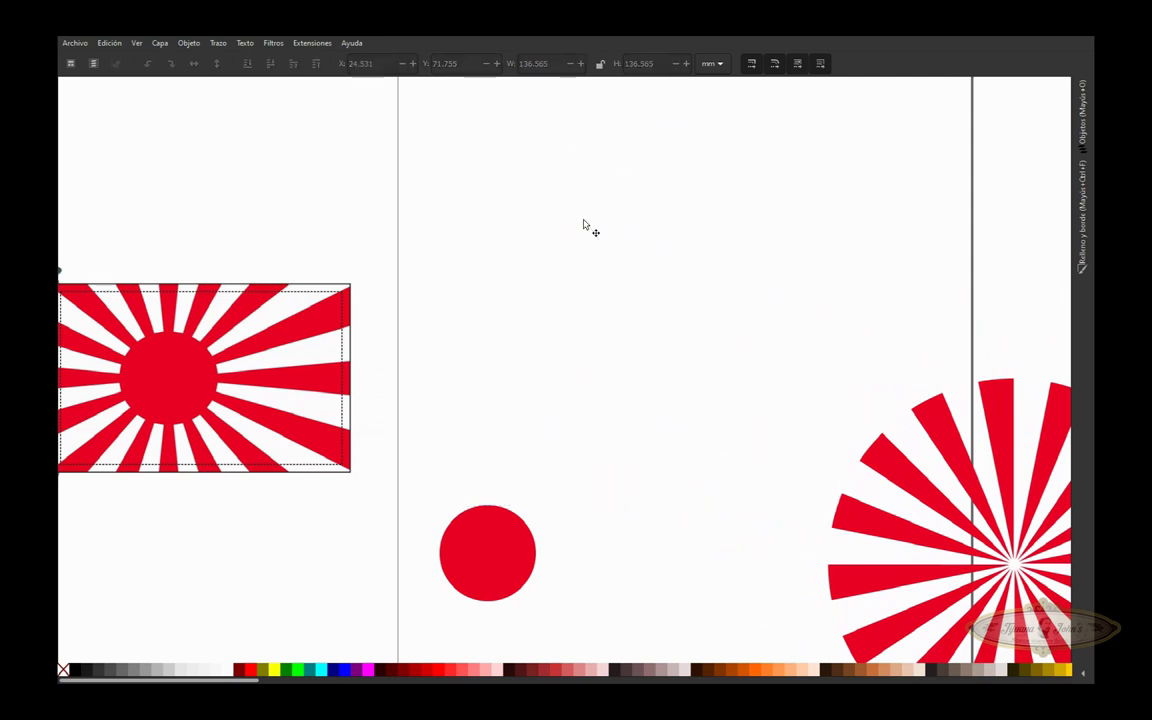
left_click_drag(890, 460, 506, 213)
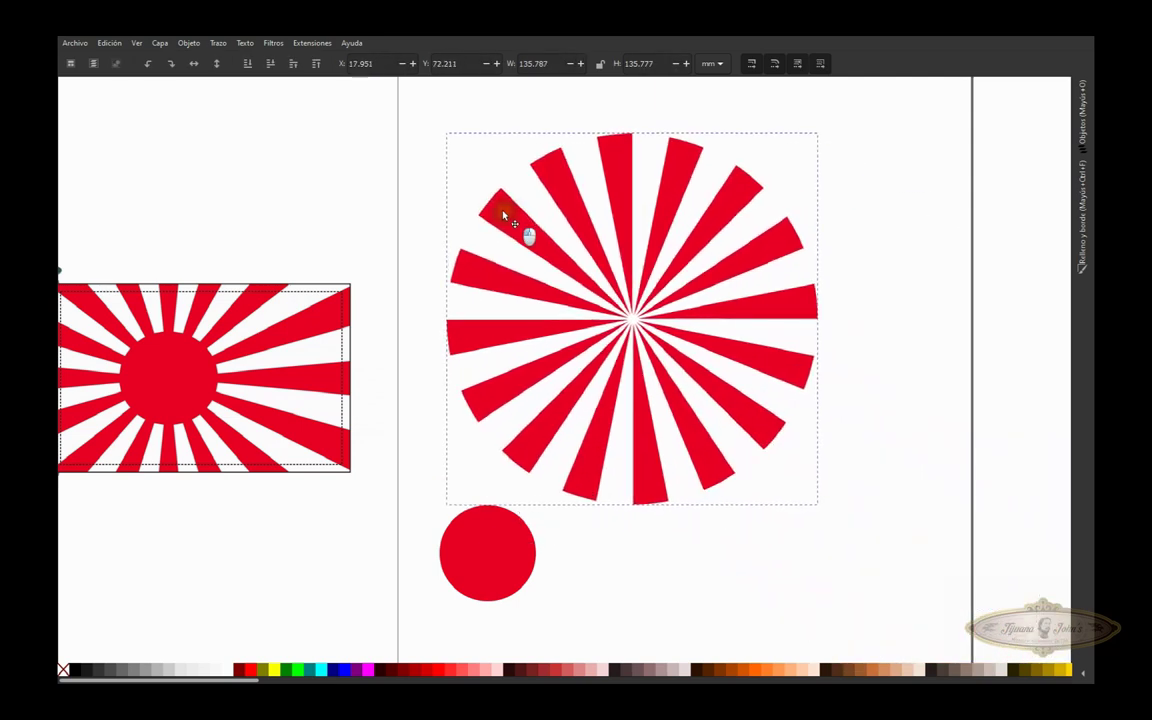
Centre the red sun circle on the ray burst on both axes, relative to the last selected
left_click(522, 548)
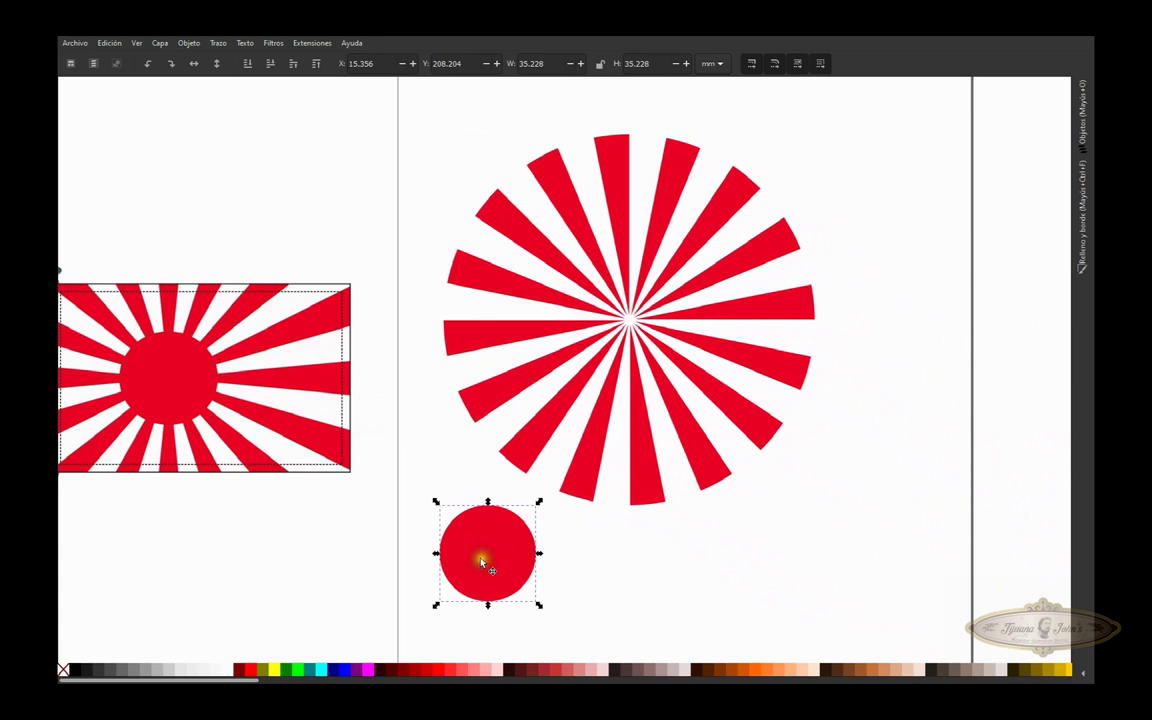
left_click(566, 330, "shift")
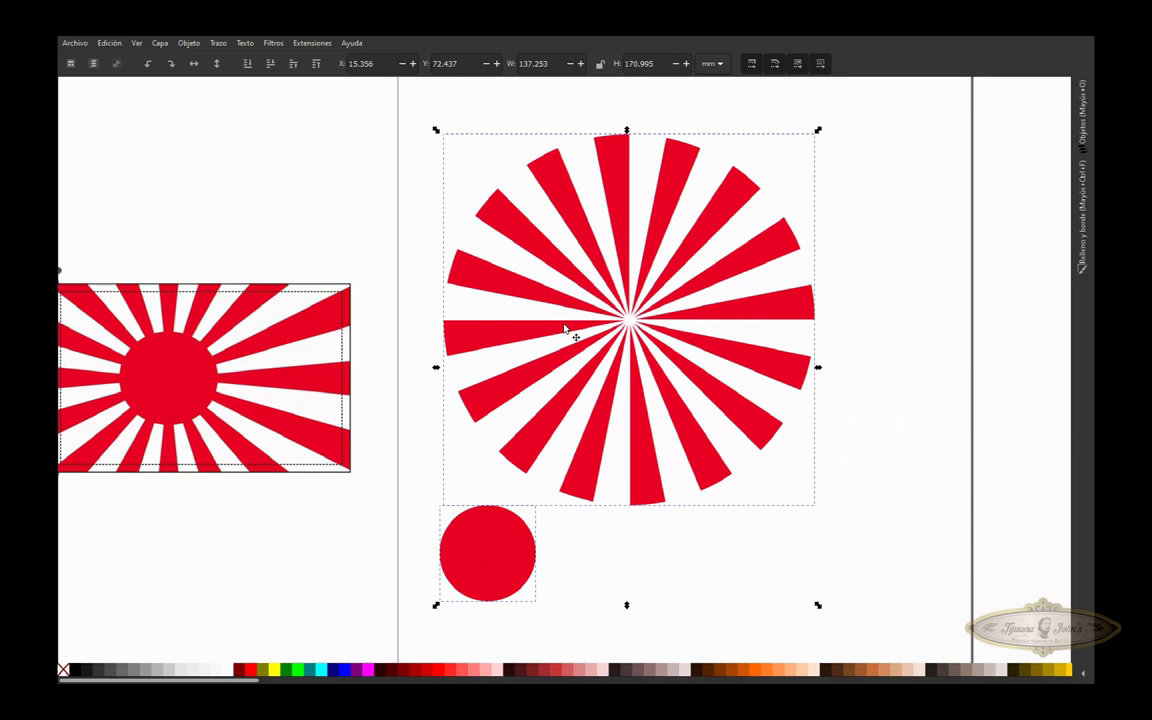
key("ctrl+shift+a")
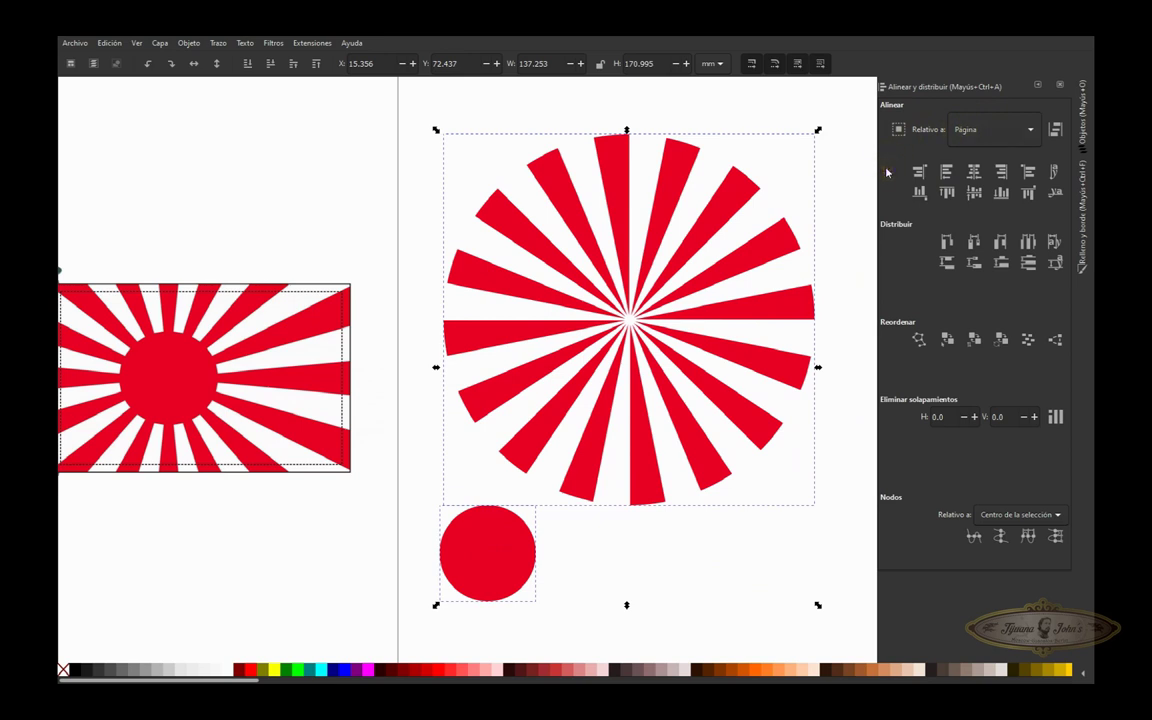
left_click_drag(875, 179, 848, 180)
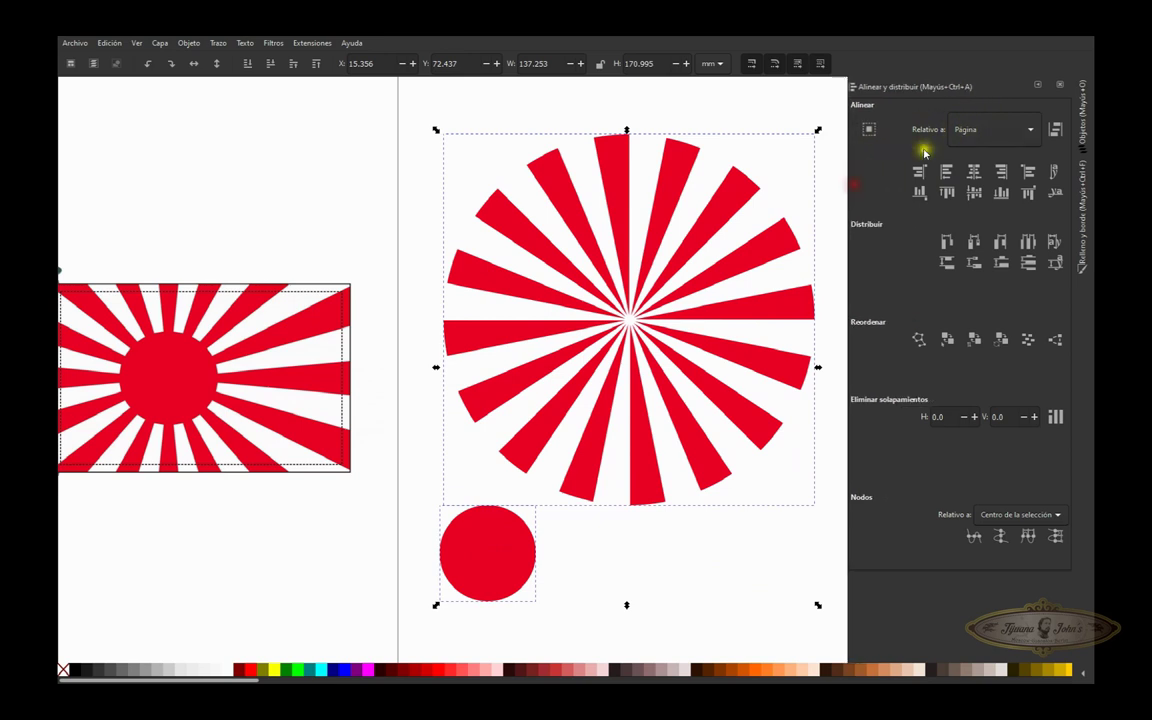
left_click(1030, 129)
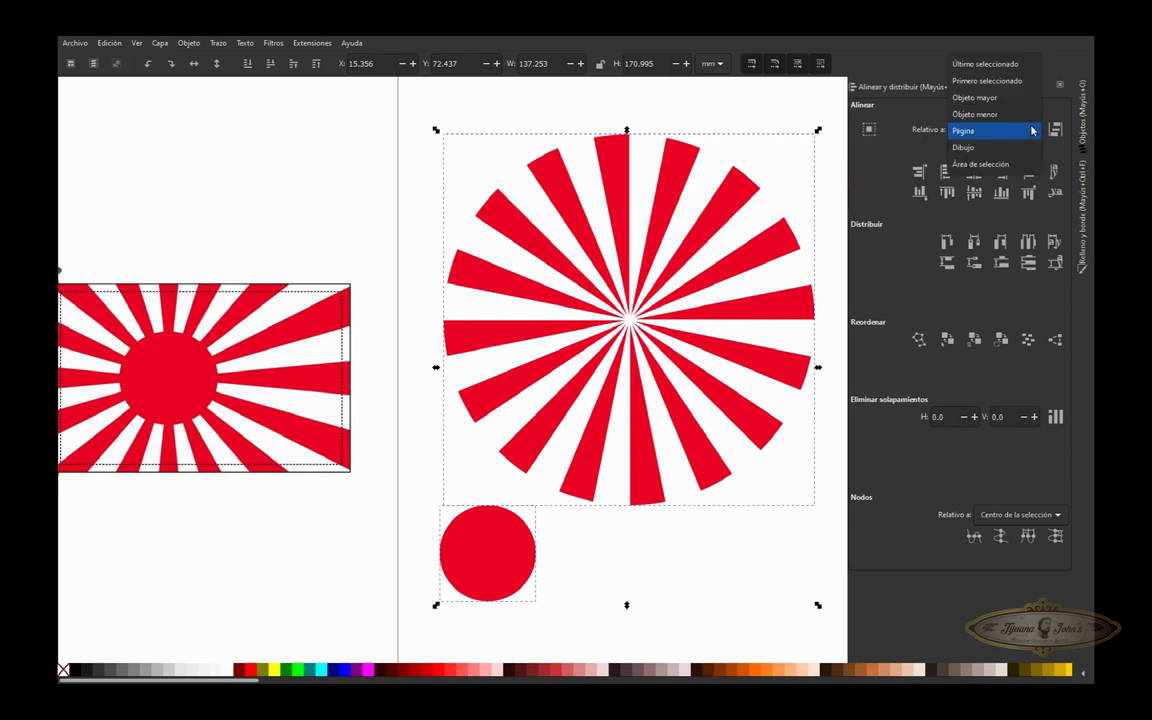
left_click(1007, 67)
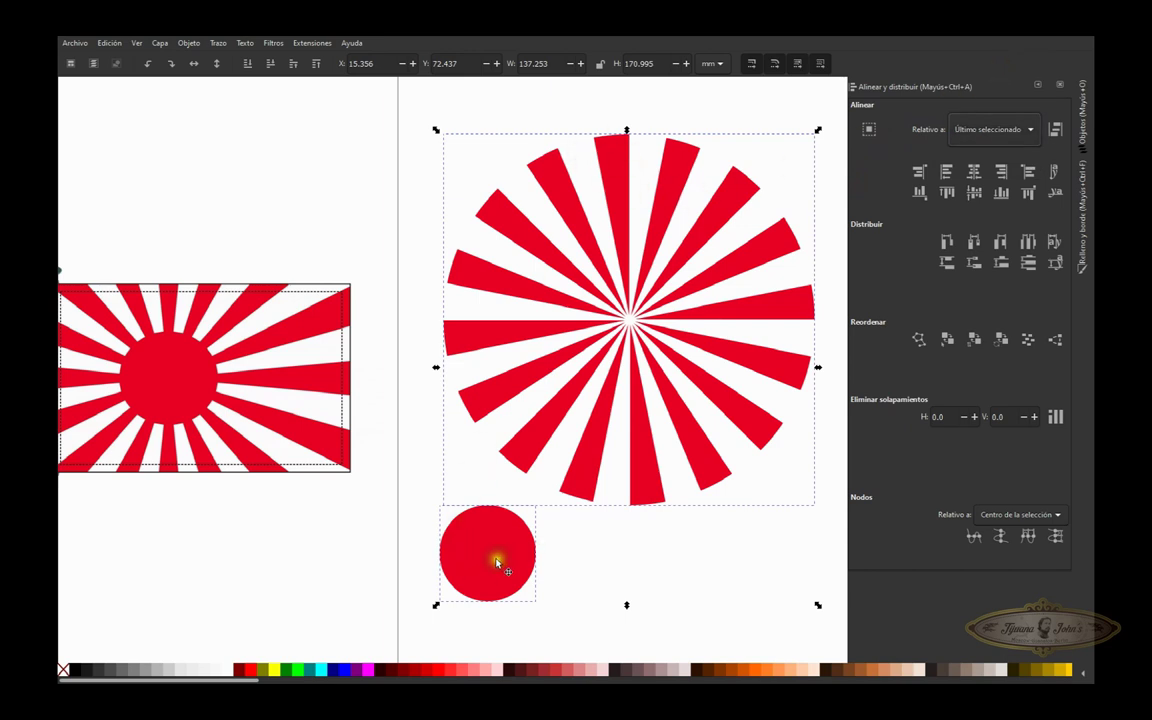
left_click(974, 172)
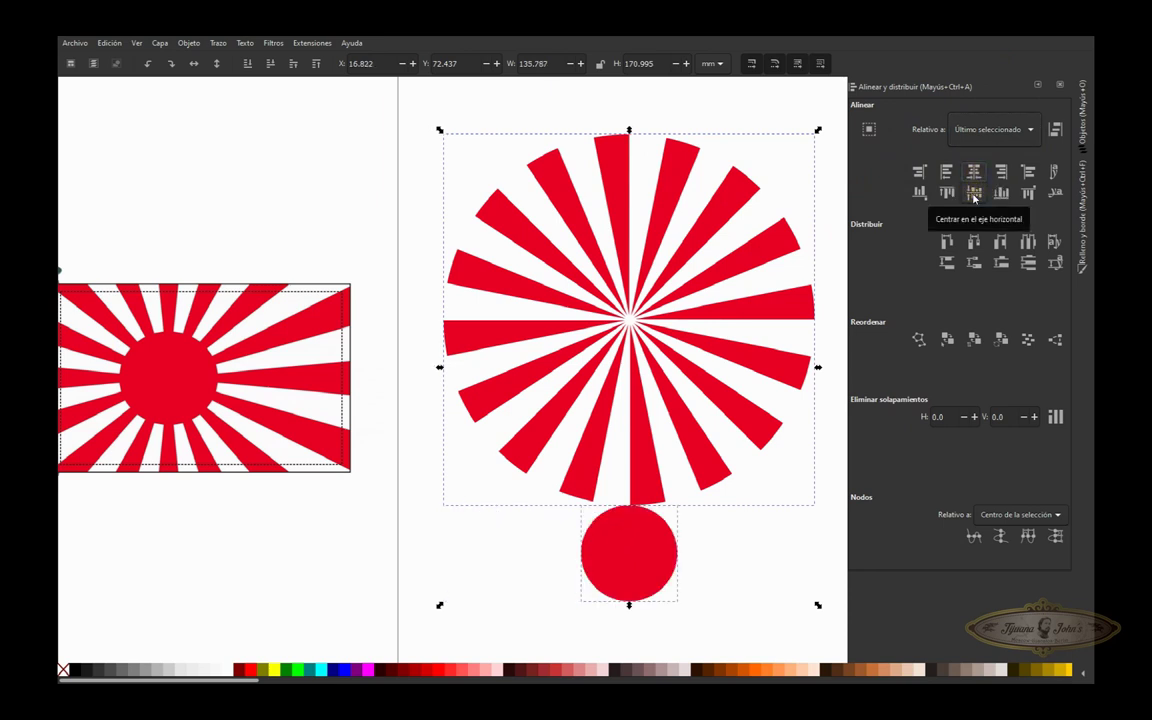
left_click(974, 192)
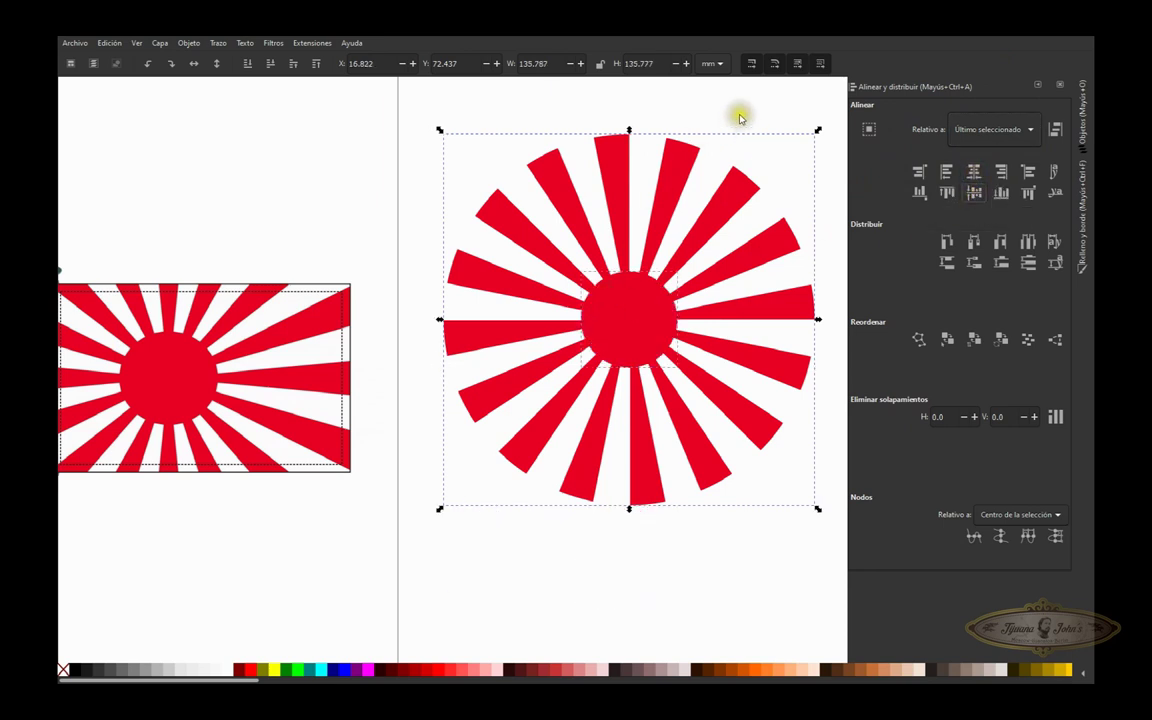
left_click(1040, 90)
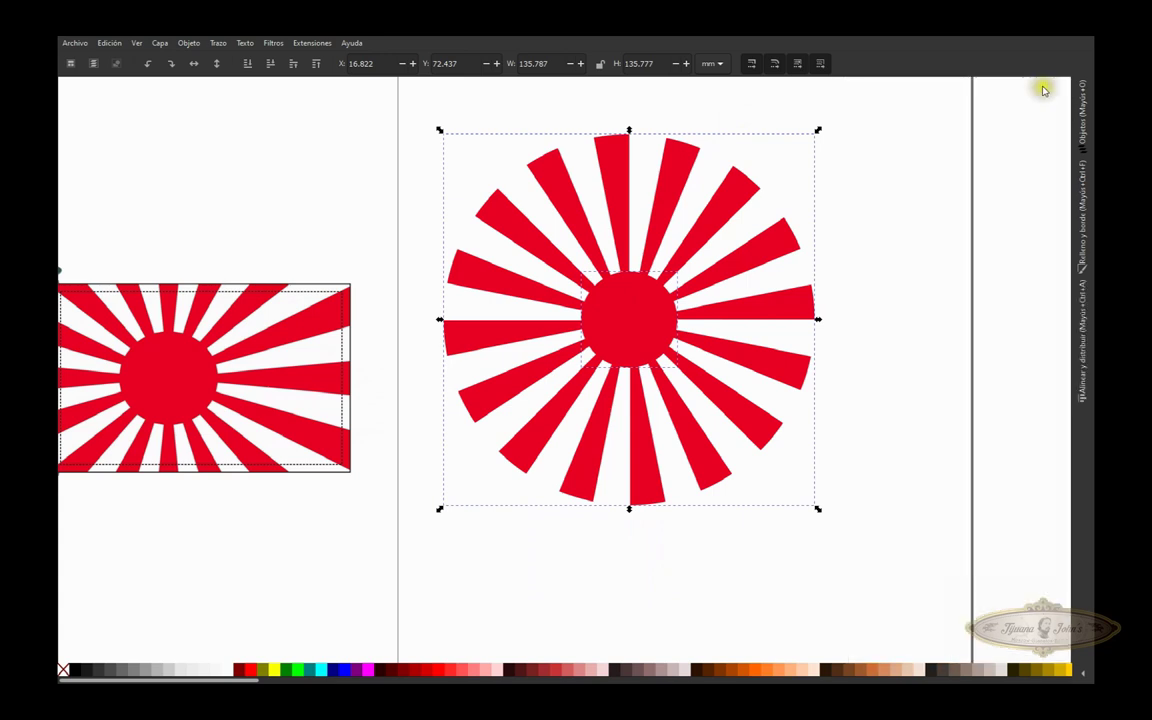
left_click(890, 168)
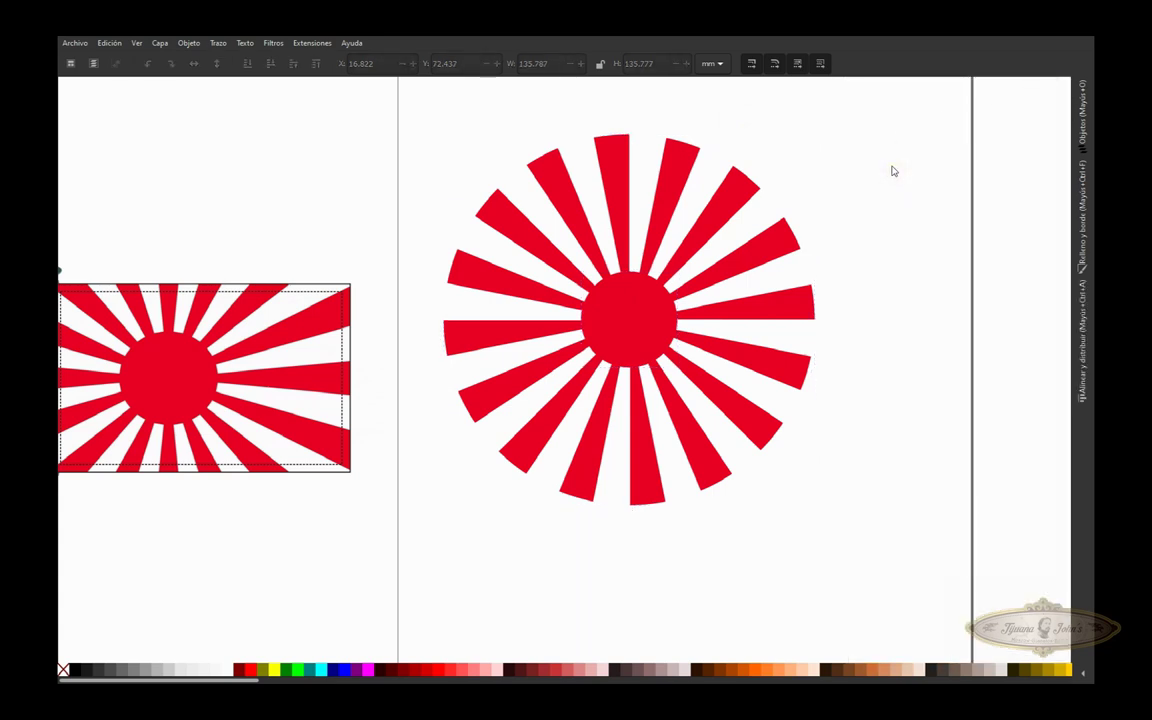
Scale the red ray burst up to 177.340 × 177.327 mm around the sun
left_click(800, 309)
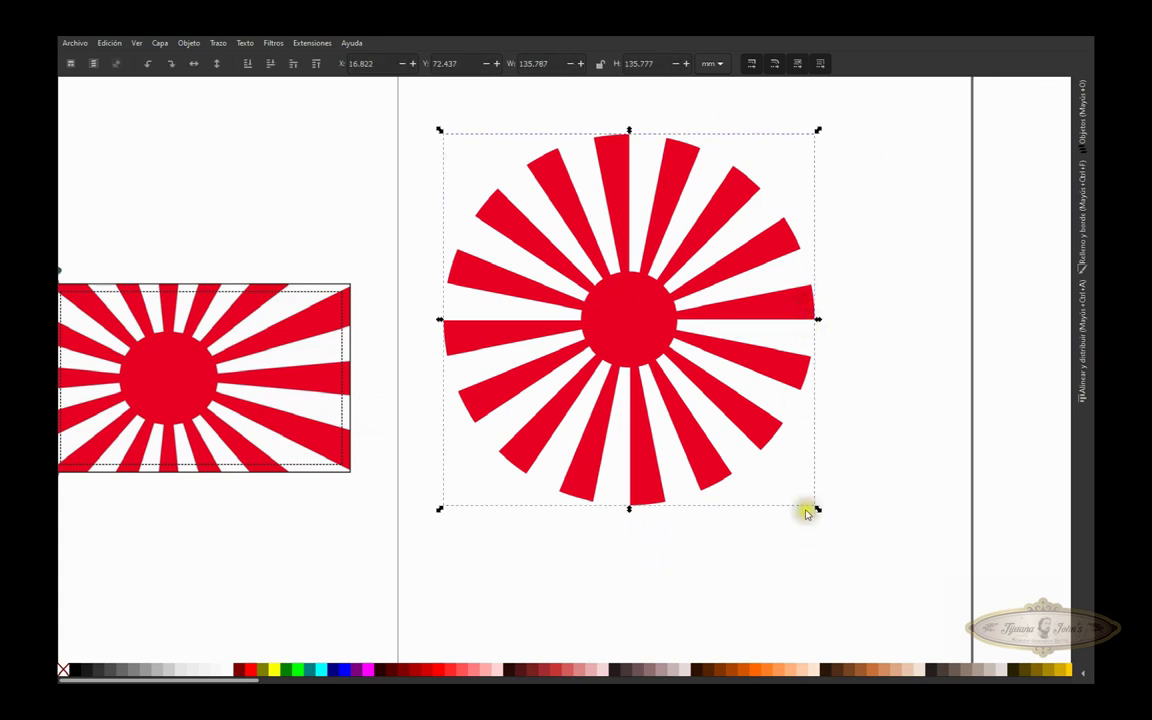
left_click_drag(817, 510, 817, 510)
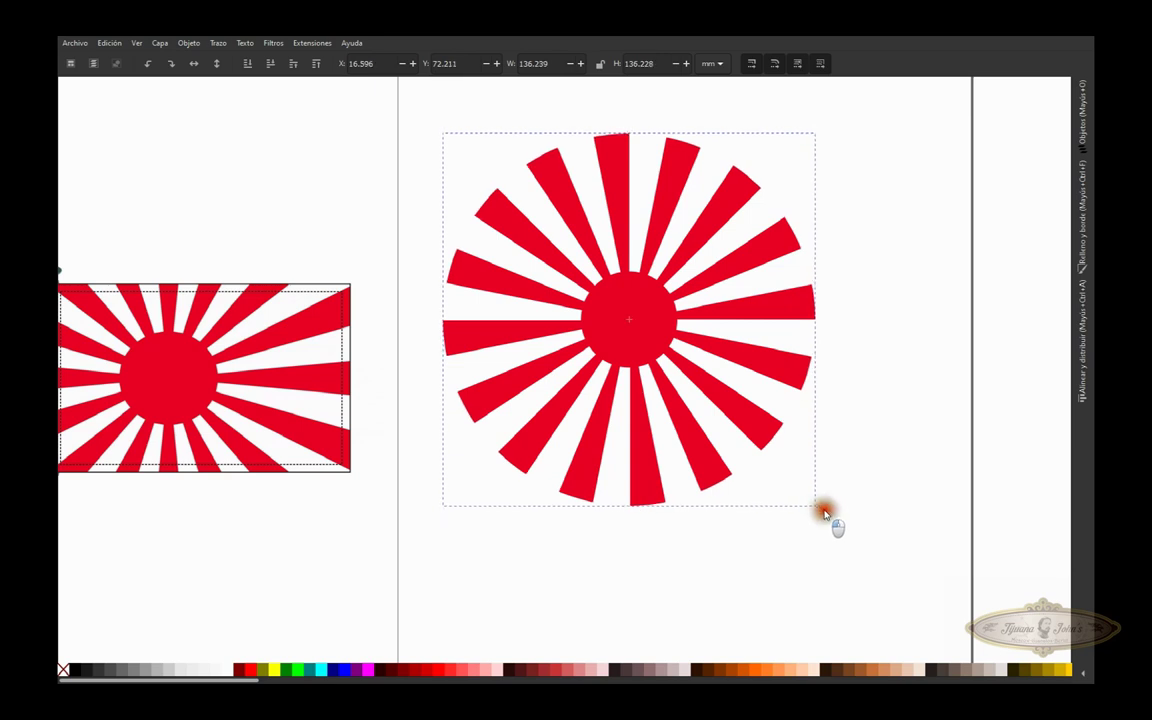
left_click_drag(817, 510, 915, 568)
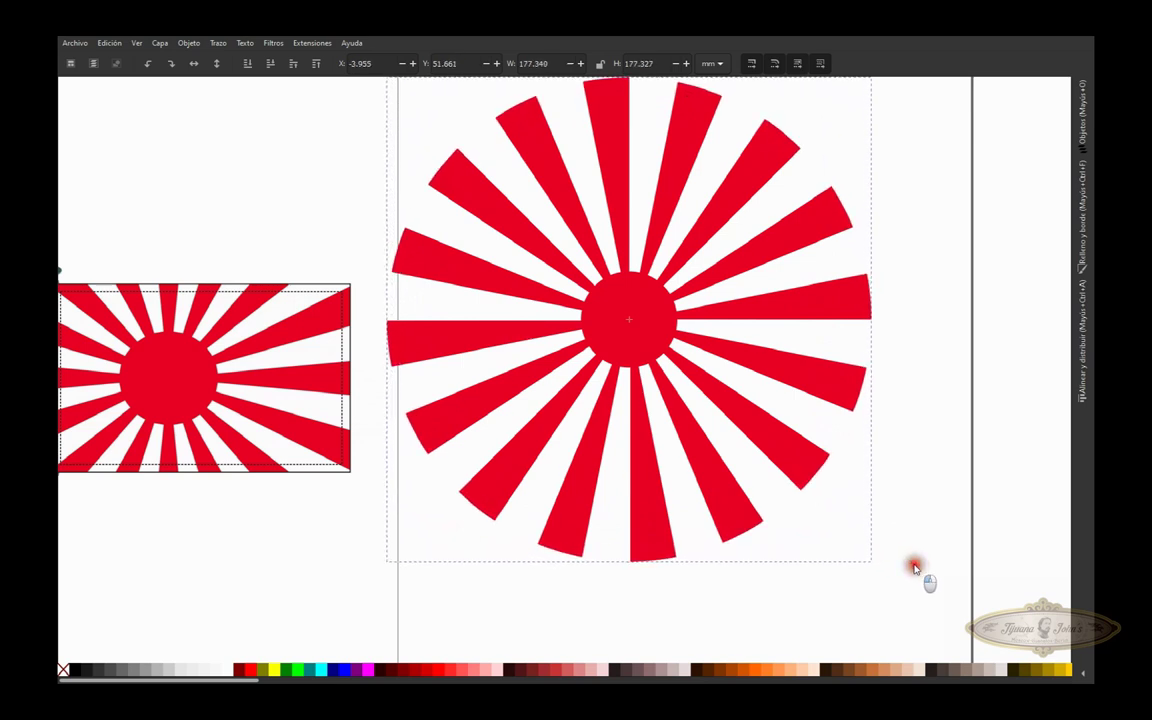
left_click(941, 509)
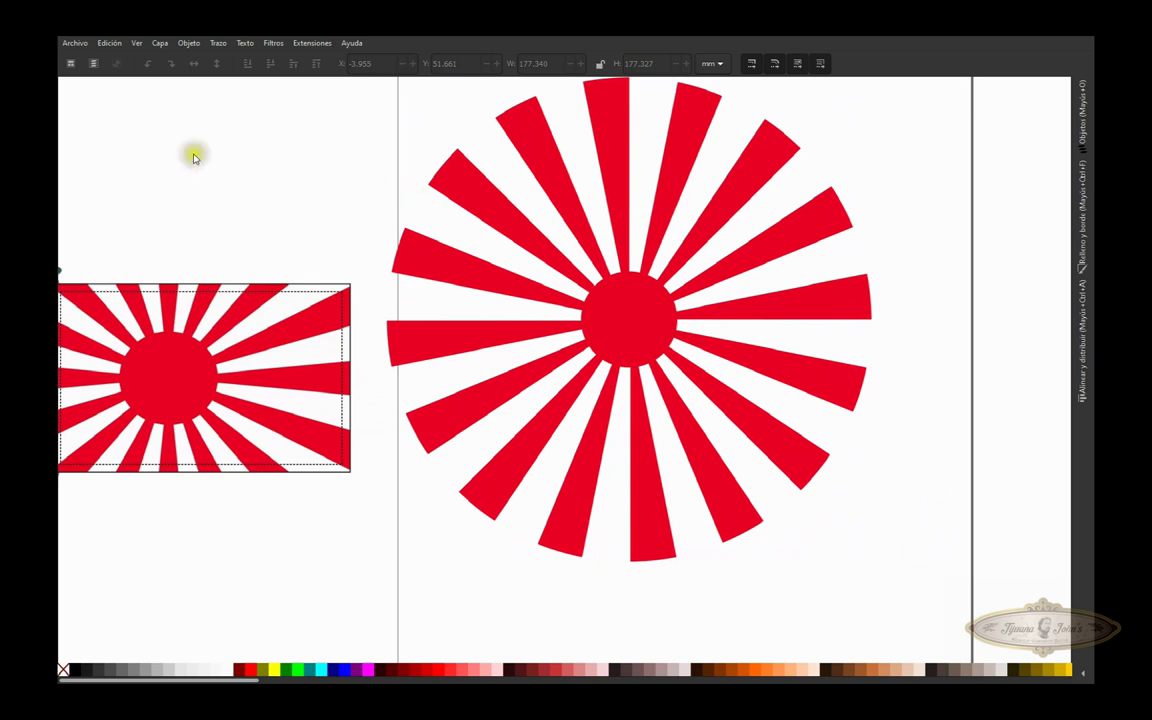
Draw a rectangle with no fill and a grey outline
key("r")
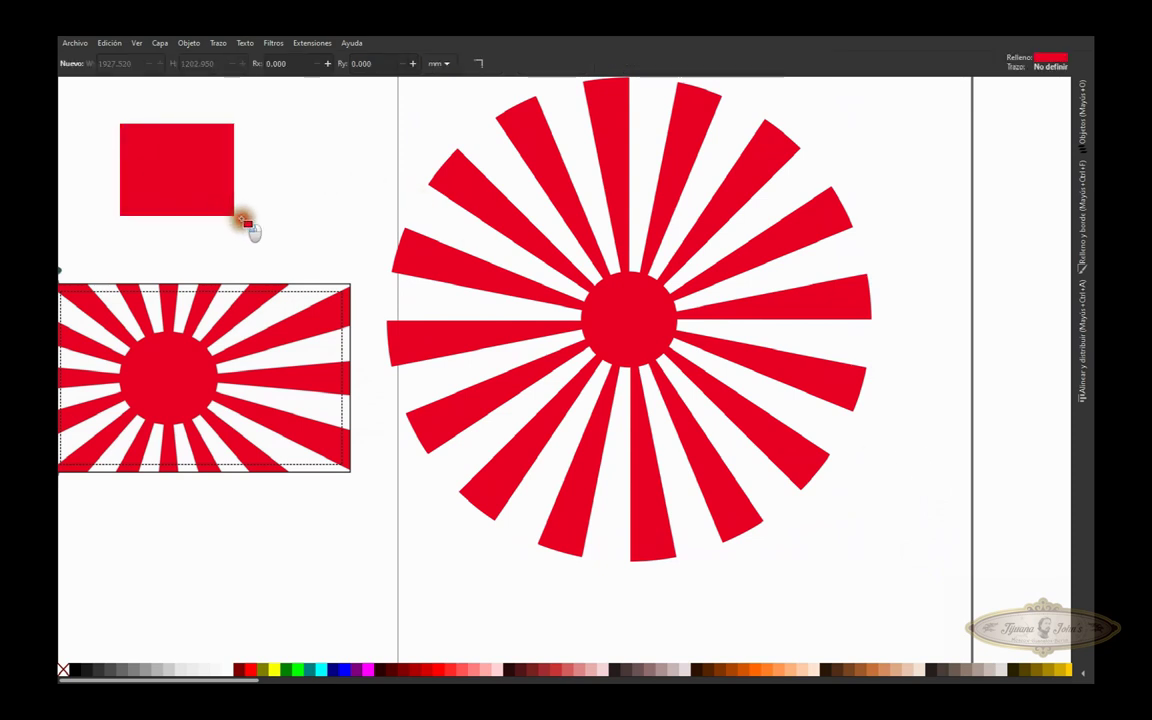
left_click_drag(128, 151, 275, 227)
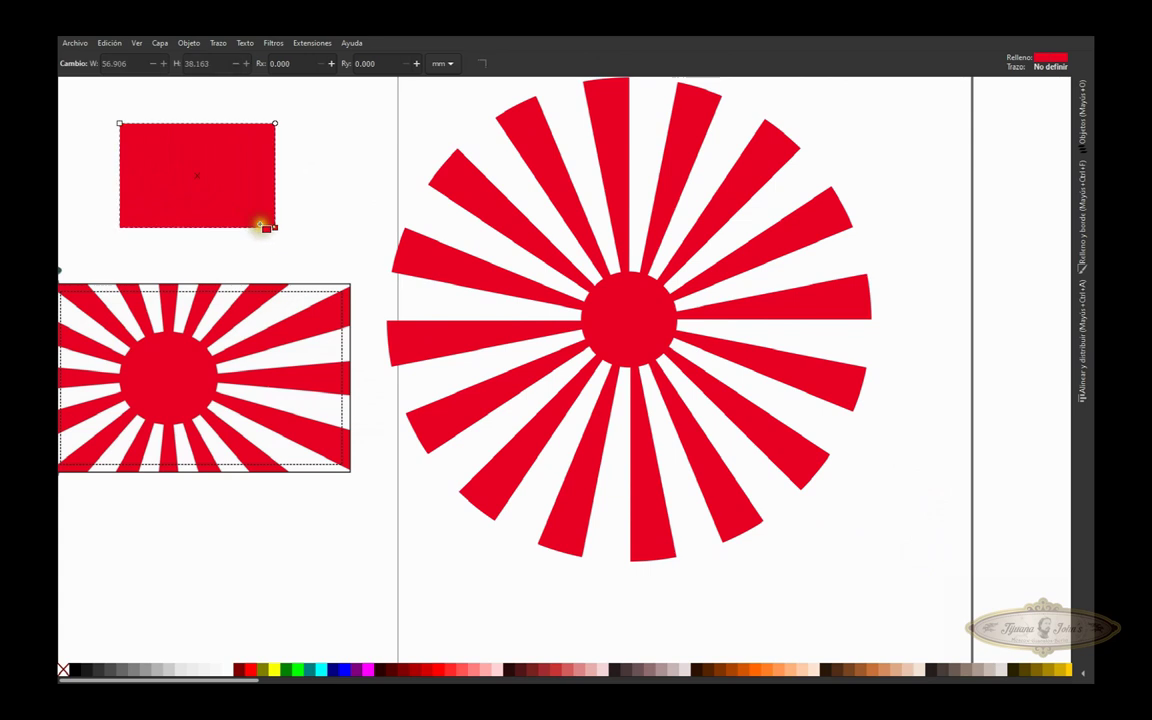
left_click(63, 670)
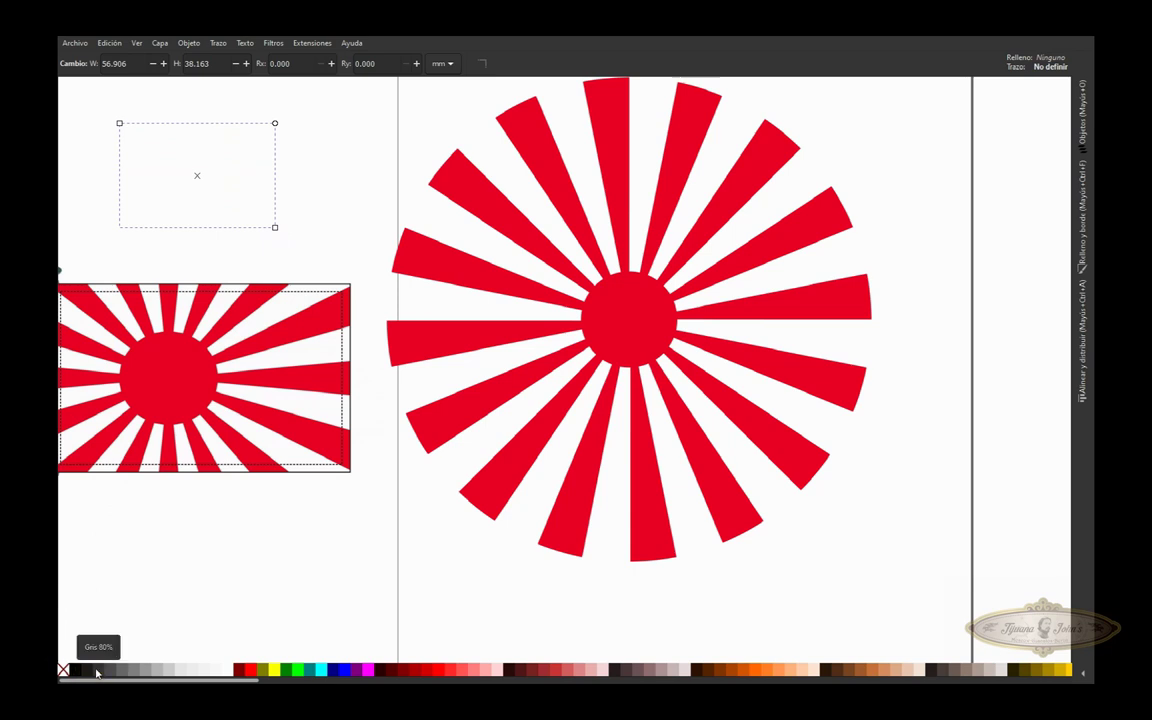
left_click(89, 673, "shift")
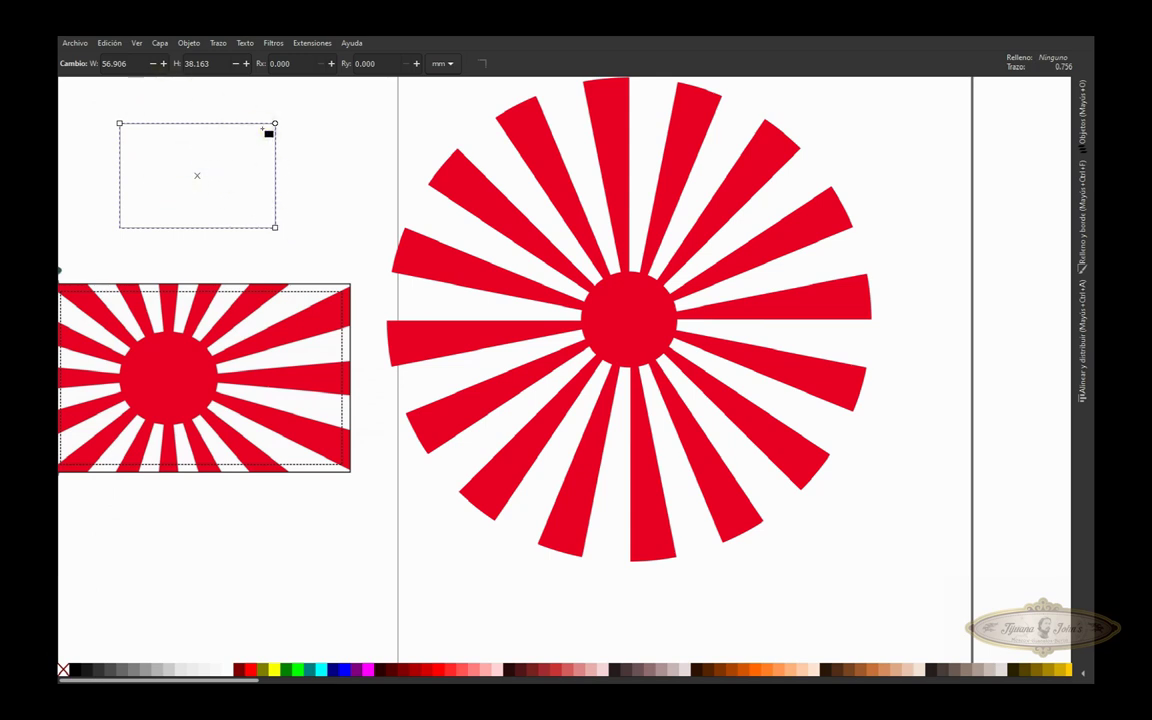
Move the rectangle outline onto the flag and resize the selected flag from its top-left corner
key("s")
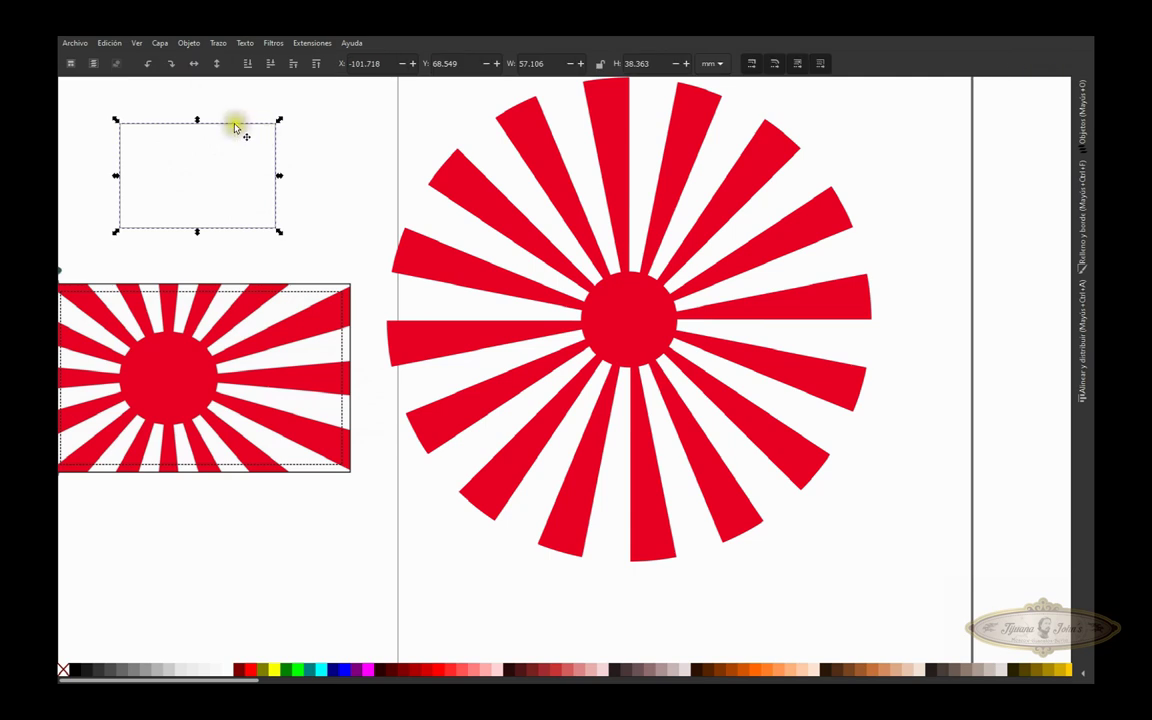
left_click_drag(233, 128, 311, 378)
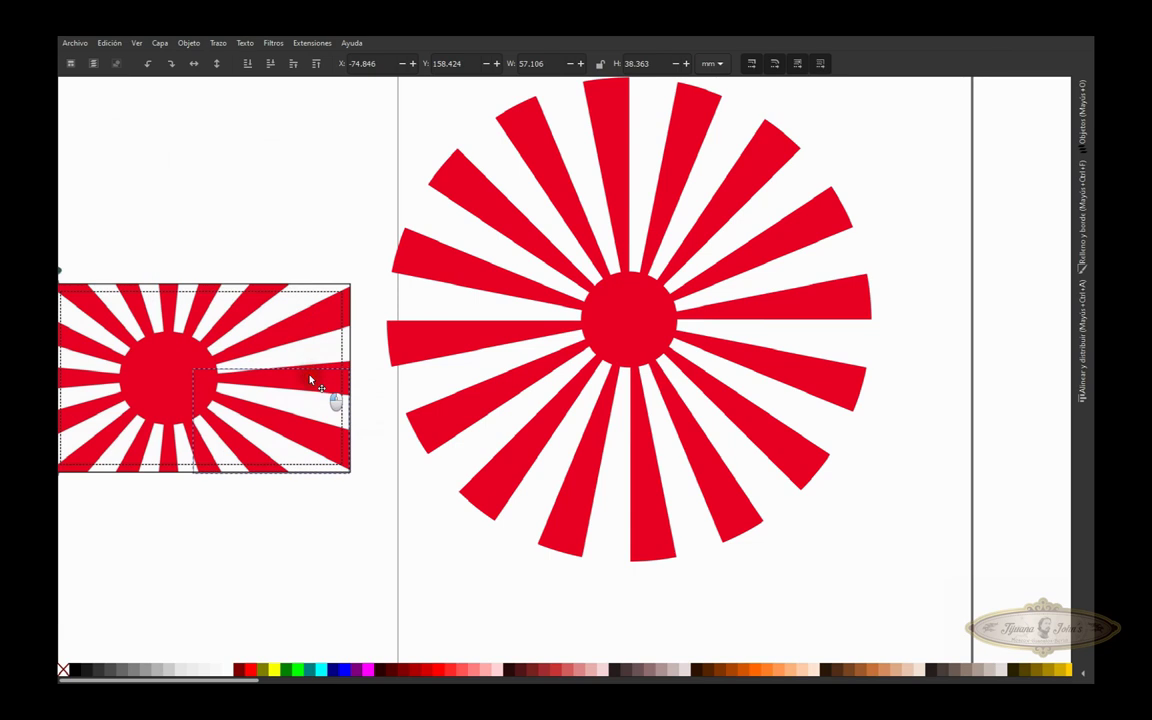
left_click_drag(311, 378, 312, 377)
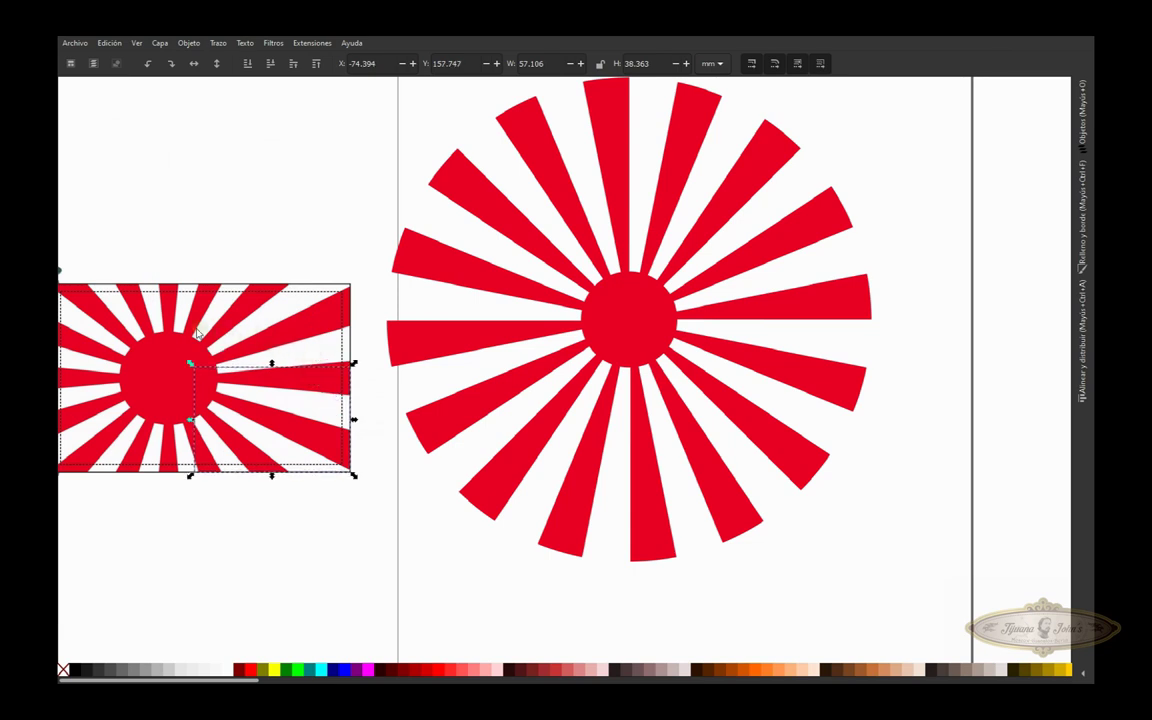
left_click_drag(190, 375, 432, 362)
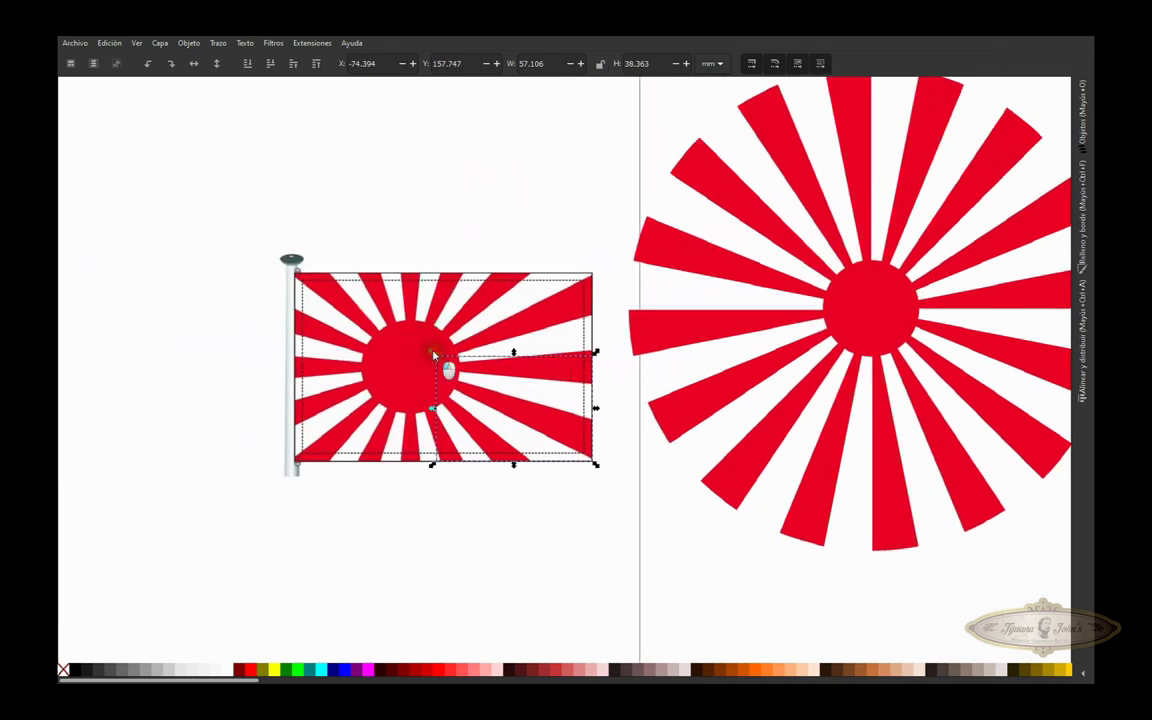
left_click(432, 358)
left_click_drag(294, 272, 763, 218)
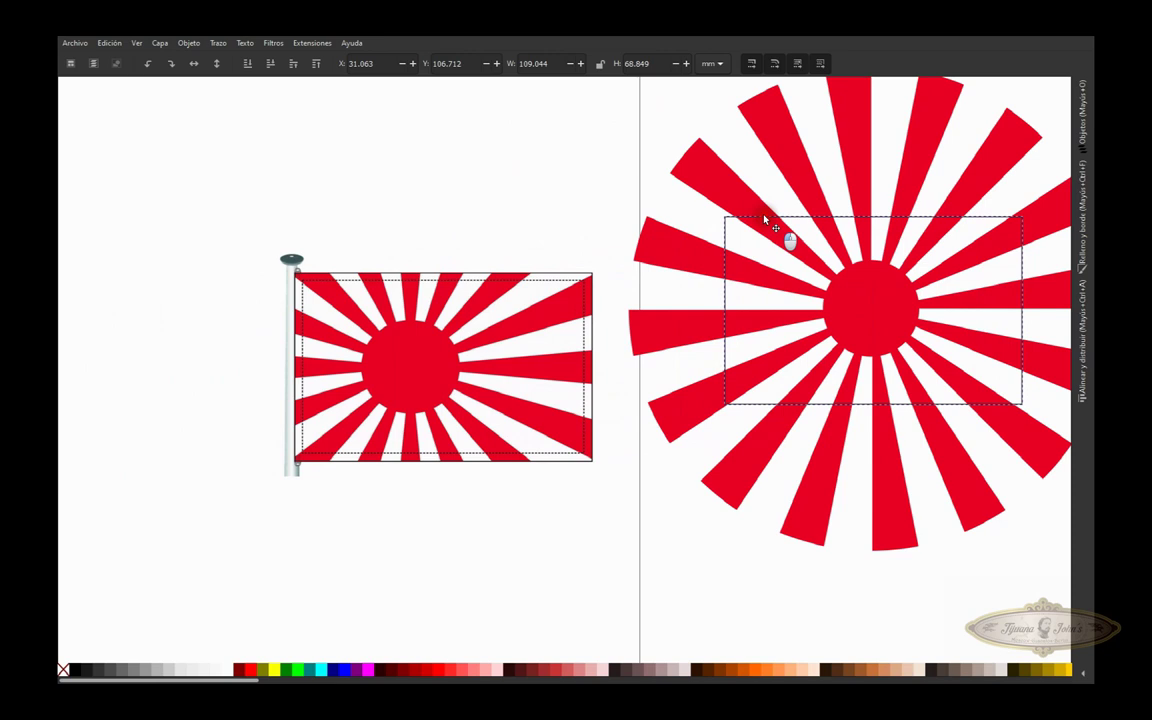
Shift the 109.044 × 68.849 mm rectangle right and down to frame the sunburst's sun disc, then select the sunburst
left_click_drag(763, 218, 771, 226)
left_click_drag(537, 297, 188, 335)
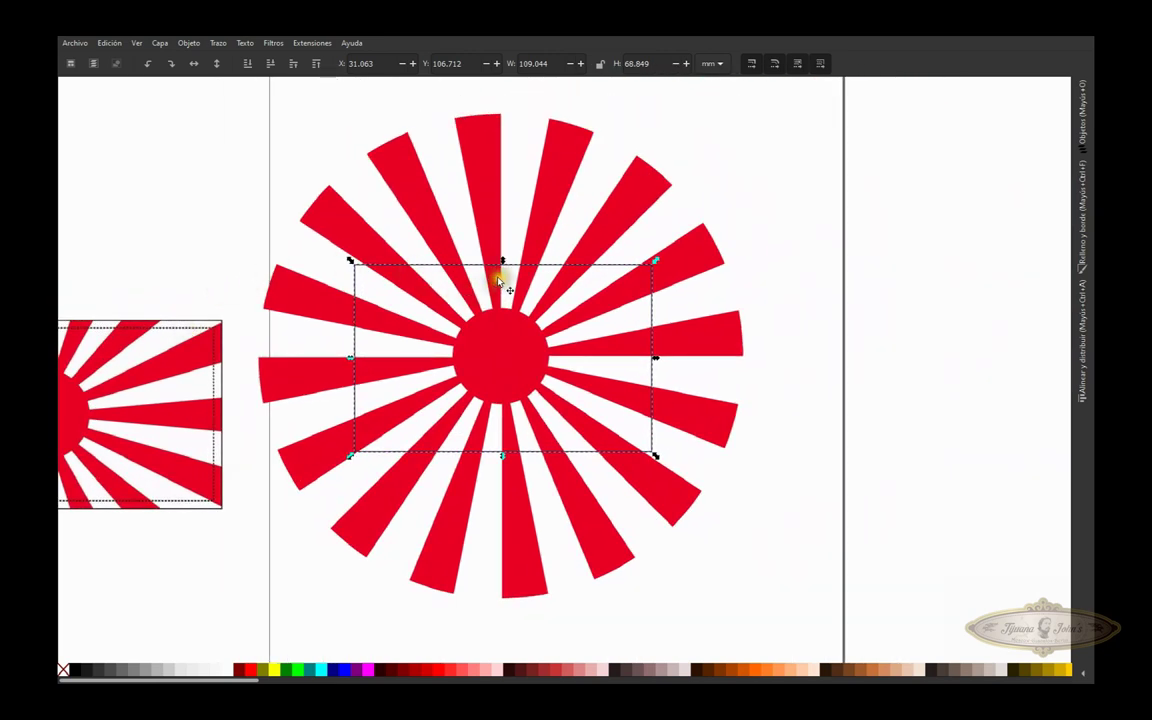
left_click(510, 268)
left_click(500, 260)
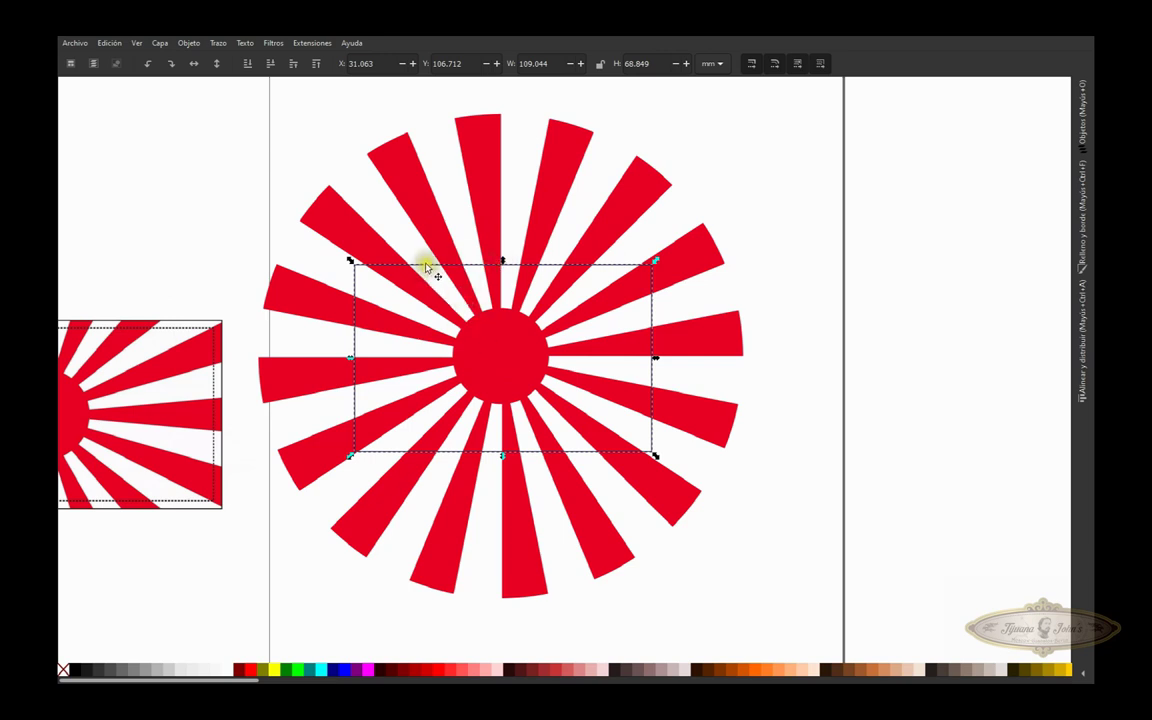
left_click_drag(425, 267, 478, 273)
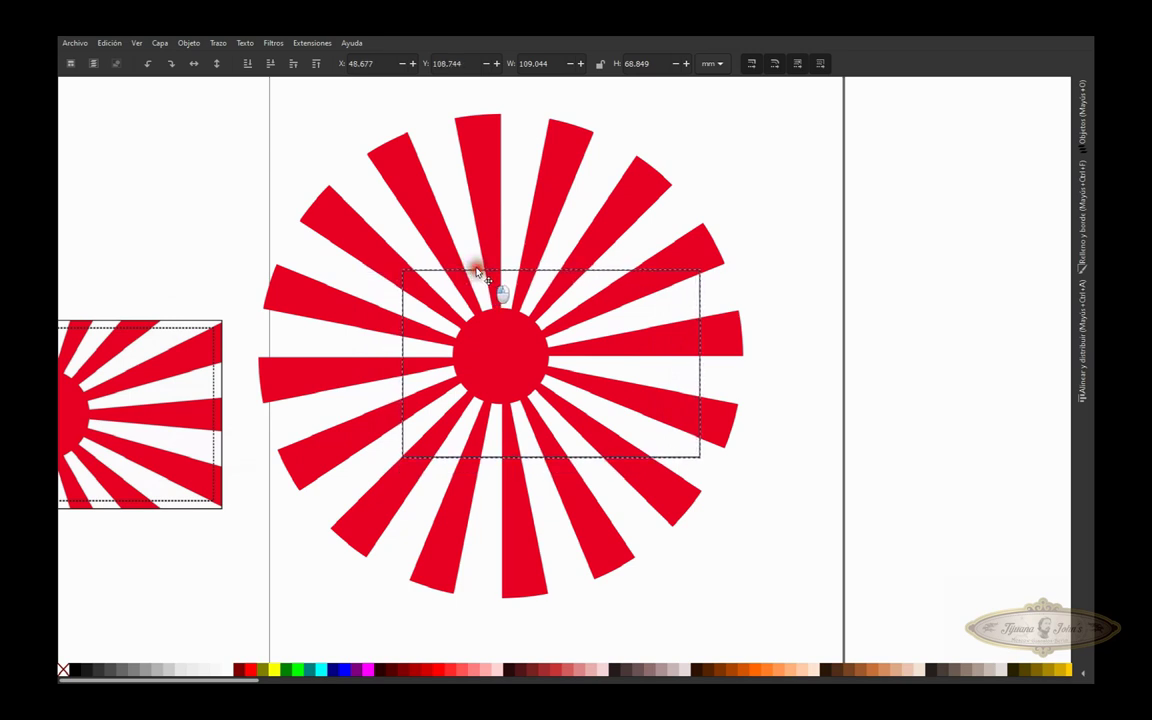
left_click_drag(478, 273, 482, 279)
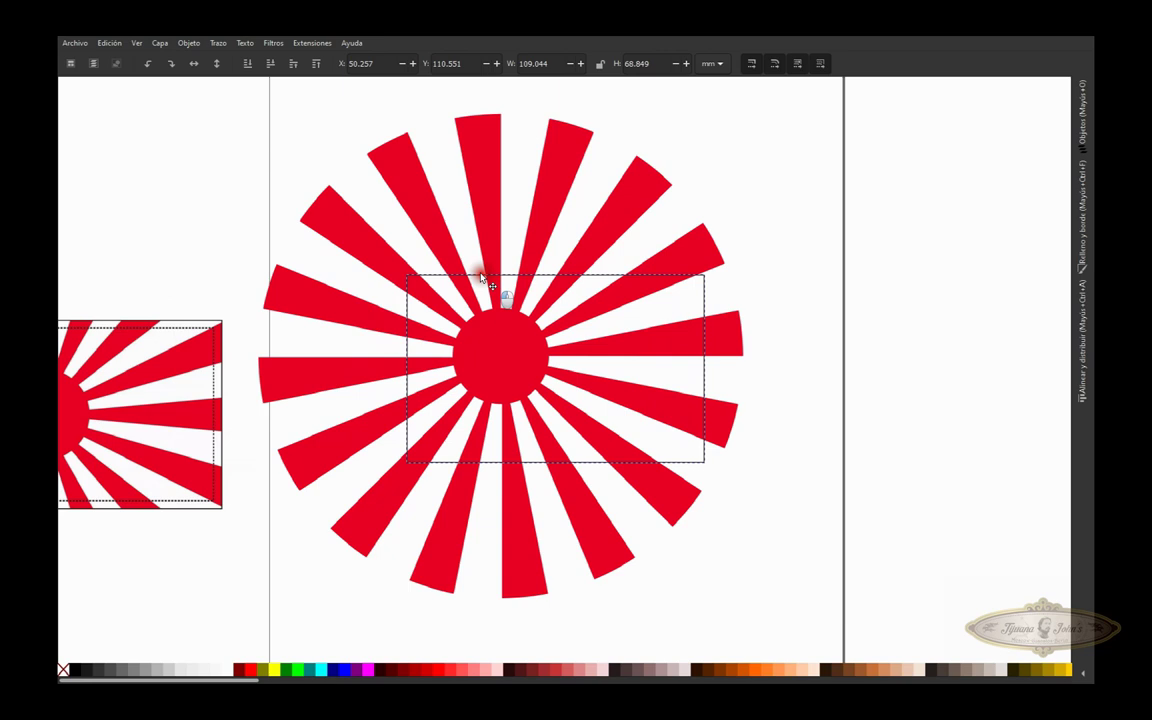
left_click_drag(481, 275, 481, 275)
left_click(473, 139)
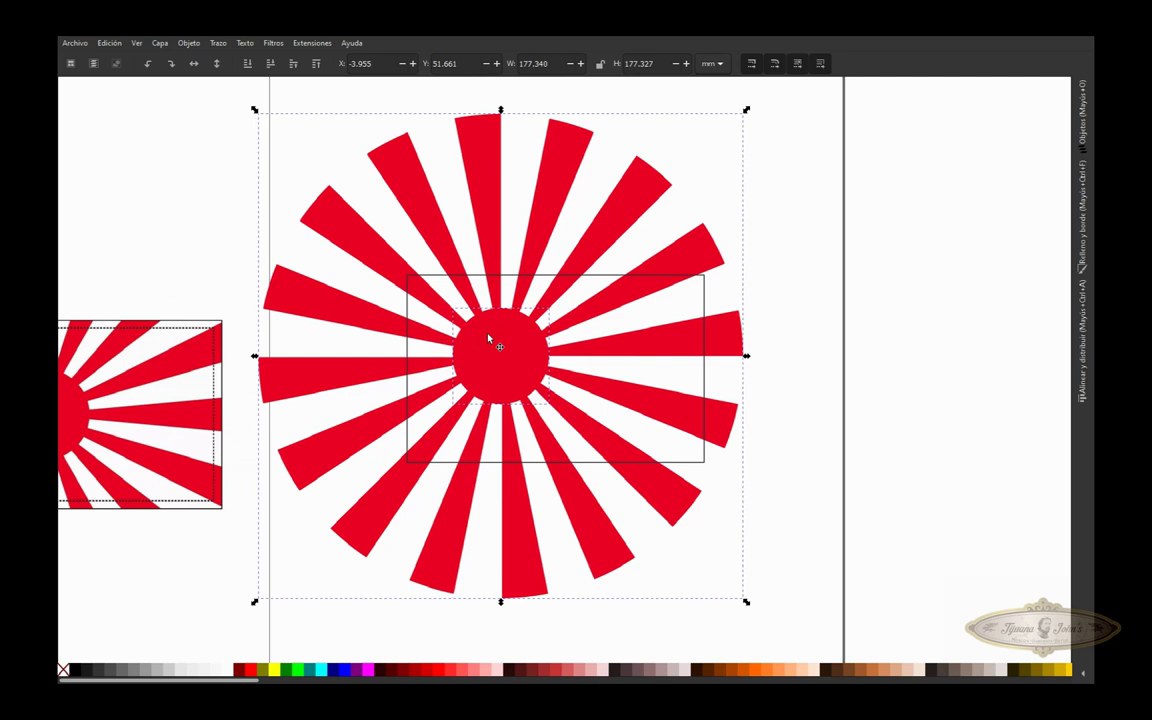
Ungroup the sunburst and union its rays and sun into one 177.340 × 177.327 mm path
left_click(496, 319)
left_click(768, 181)
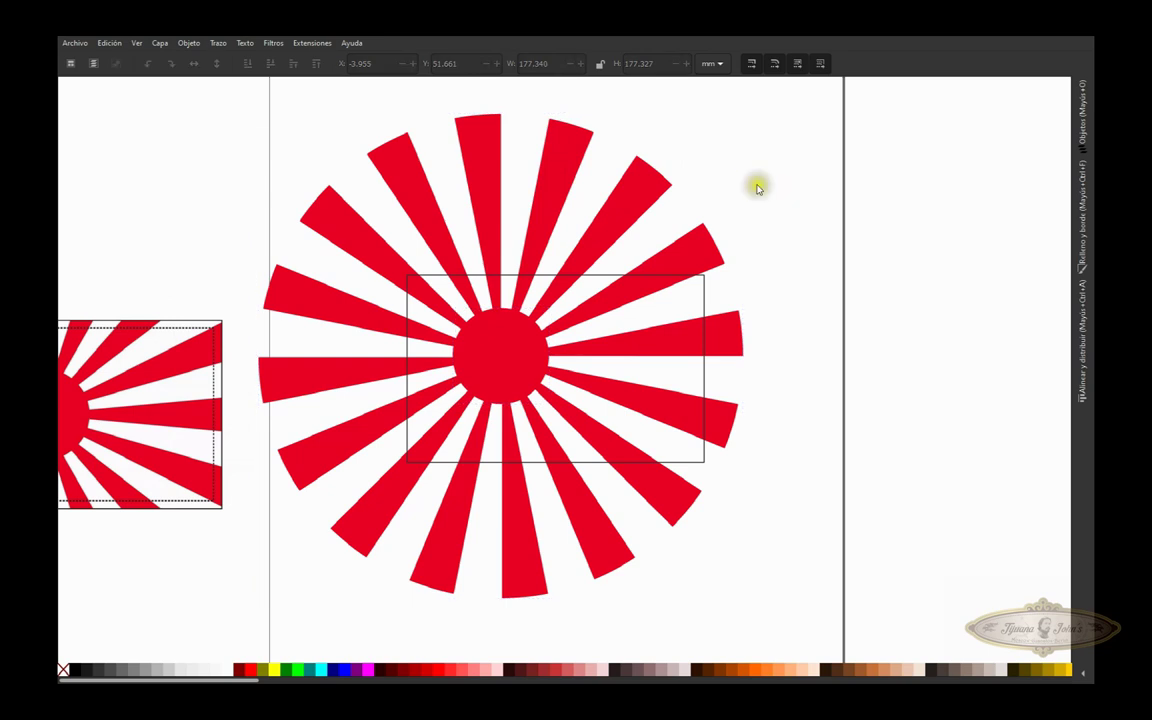
left_click(549, 158)
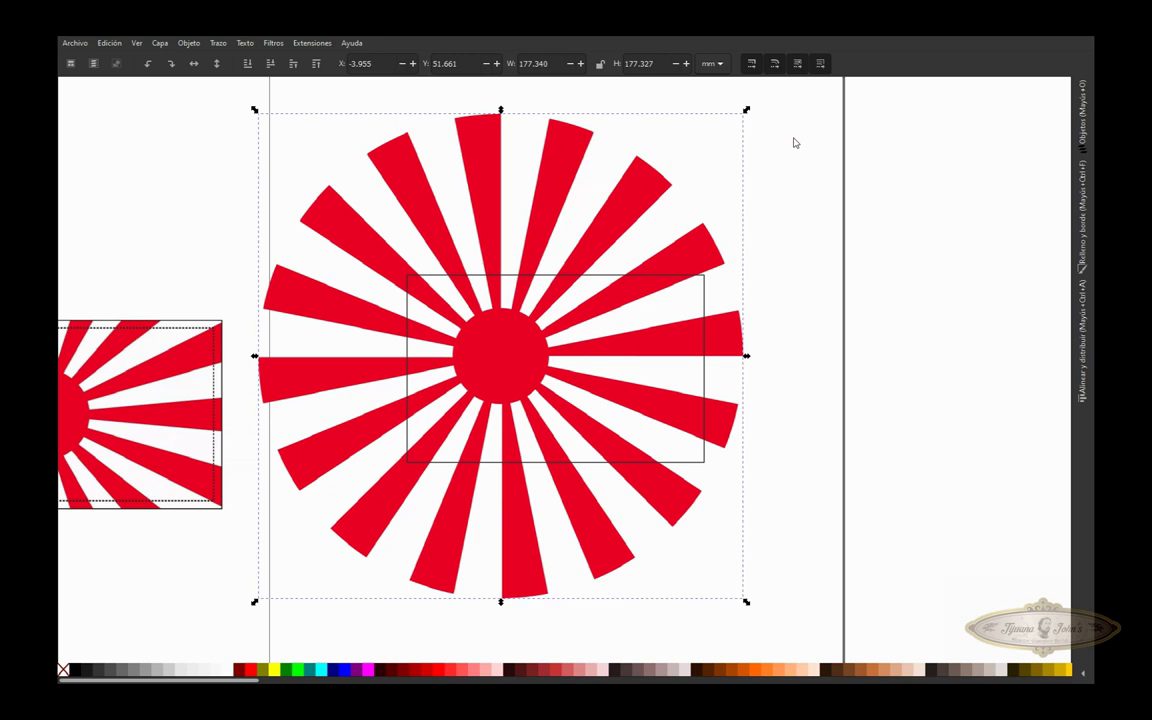
key("ctrl+shift+g")
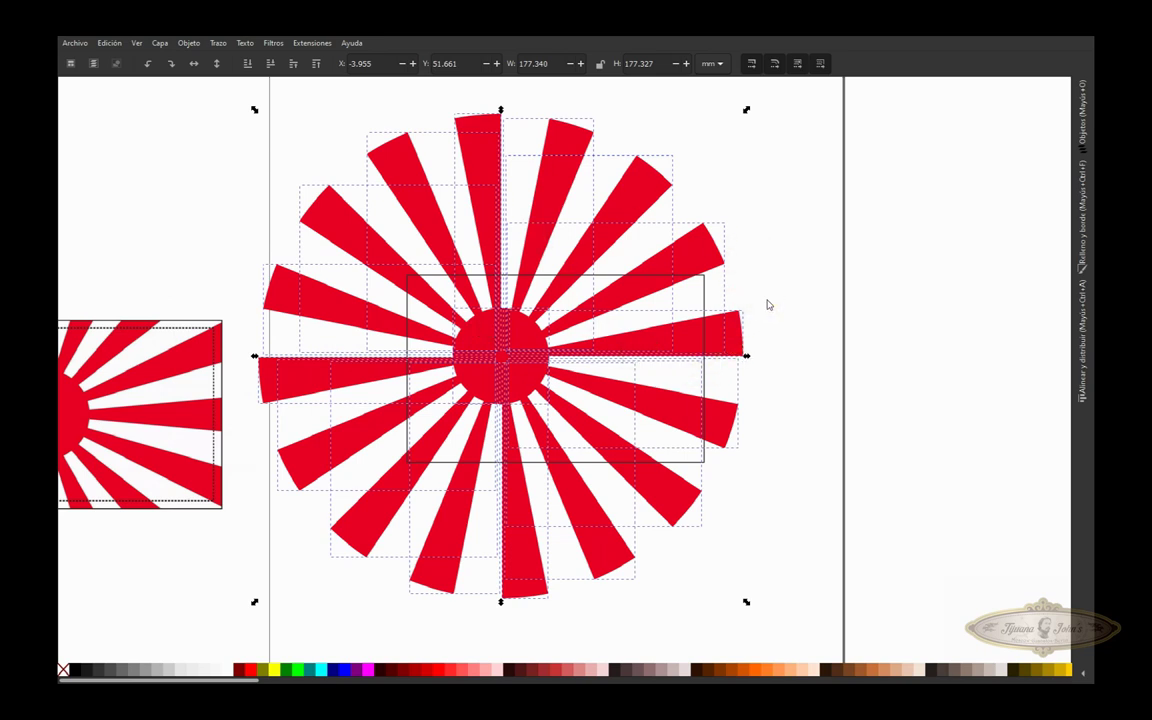
key("ctrl+g")
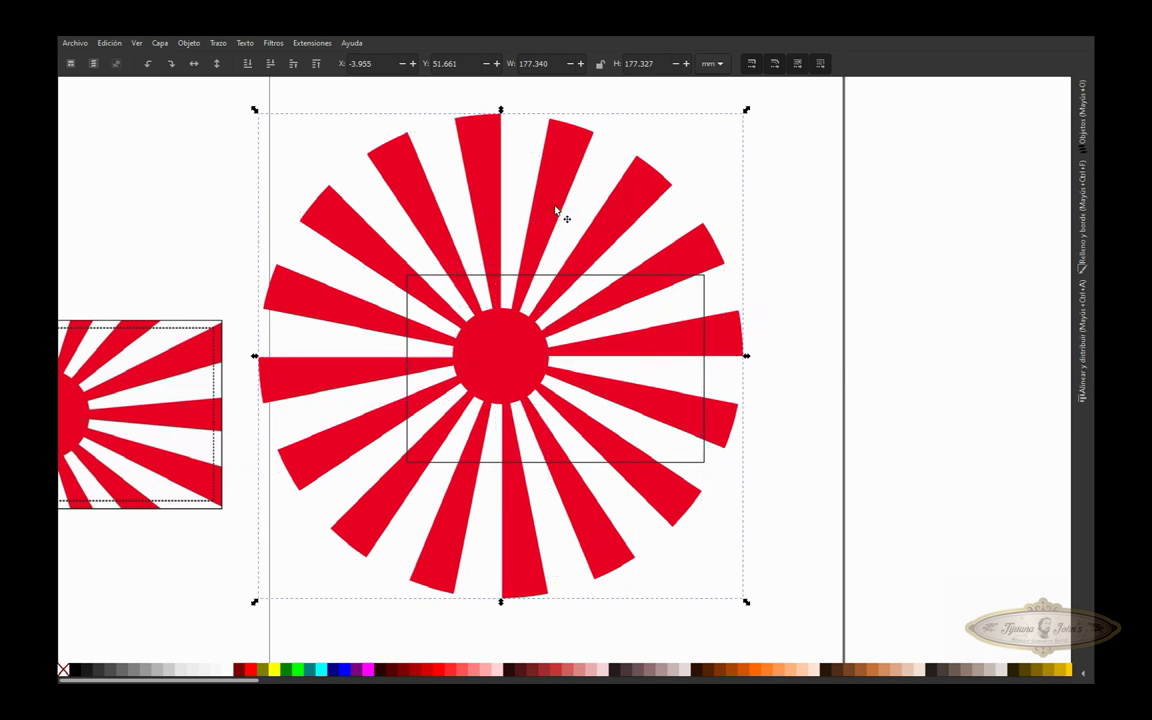
key("n")
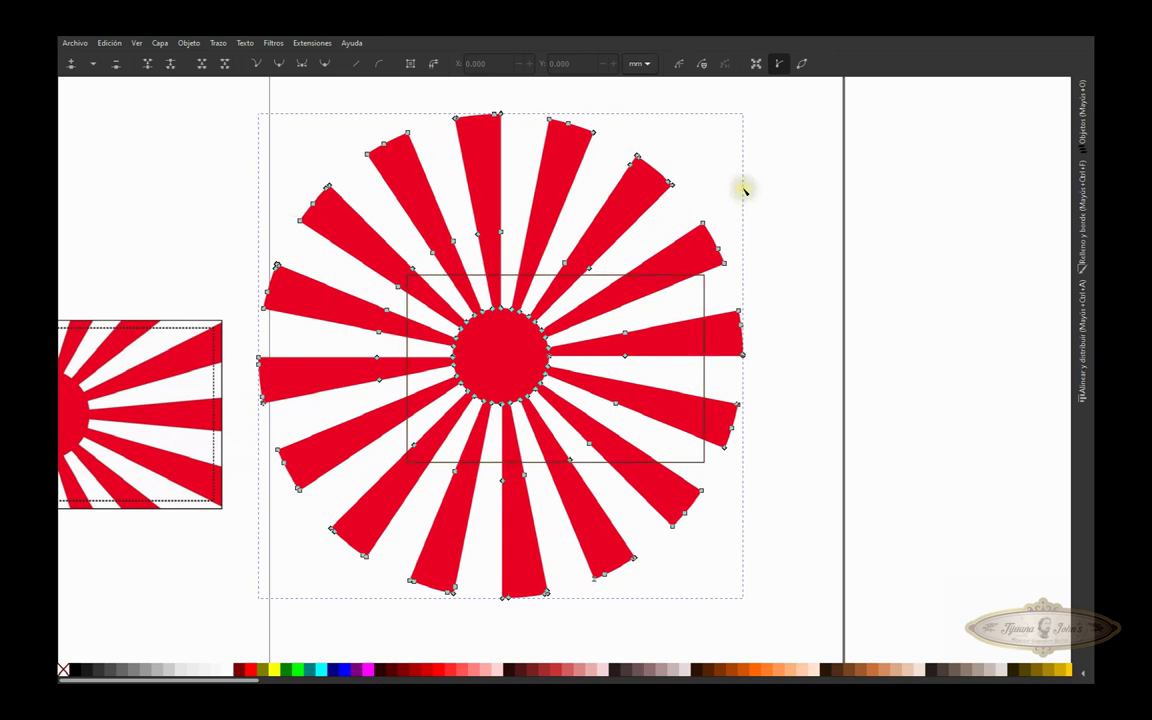
key("s")
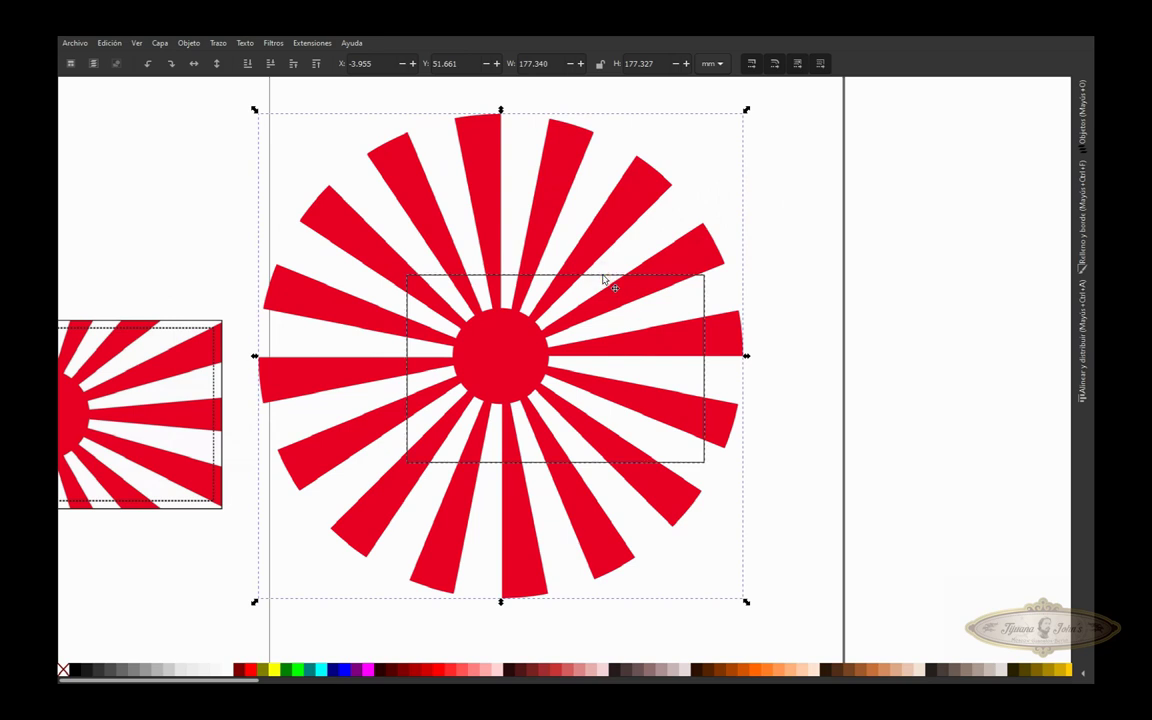
Apply the rectangle as a clip (Aplicar recorte) to the sunburst and show the Objetos list
right_click(603, 280)
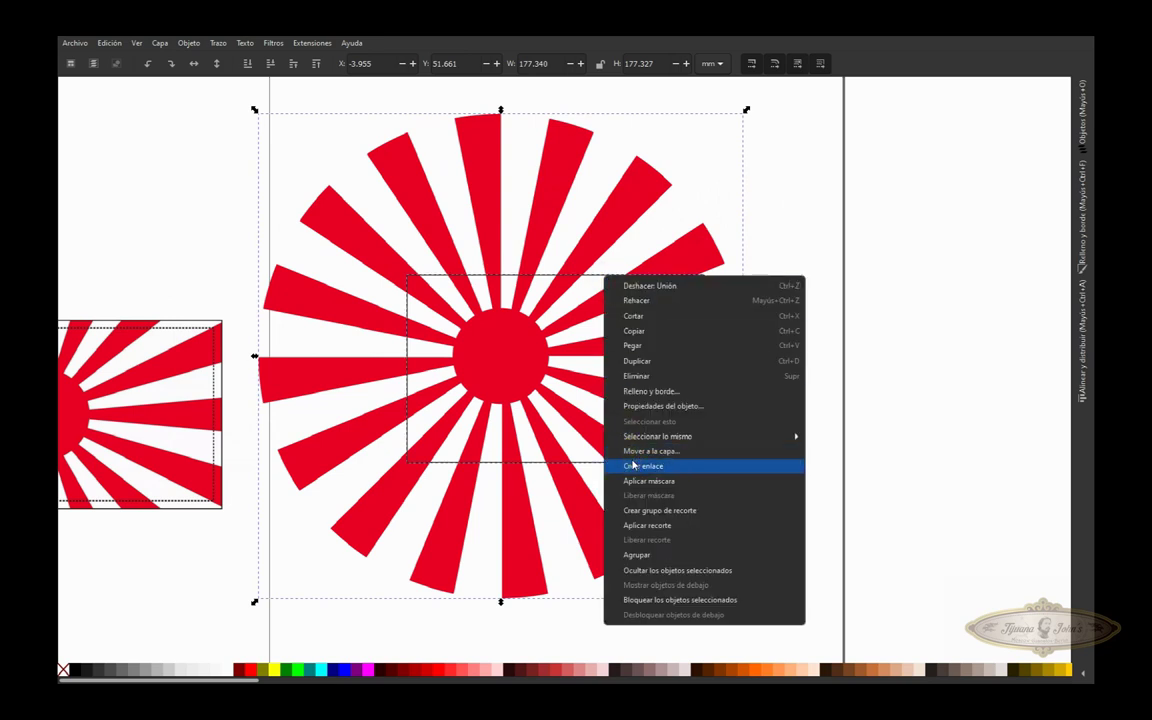
left_click(652, 528)
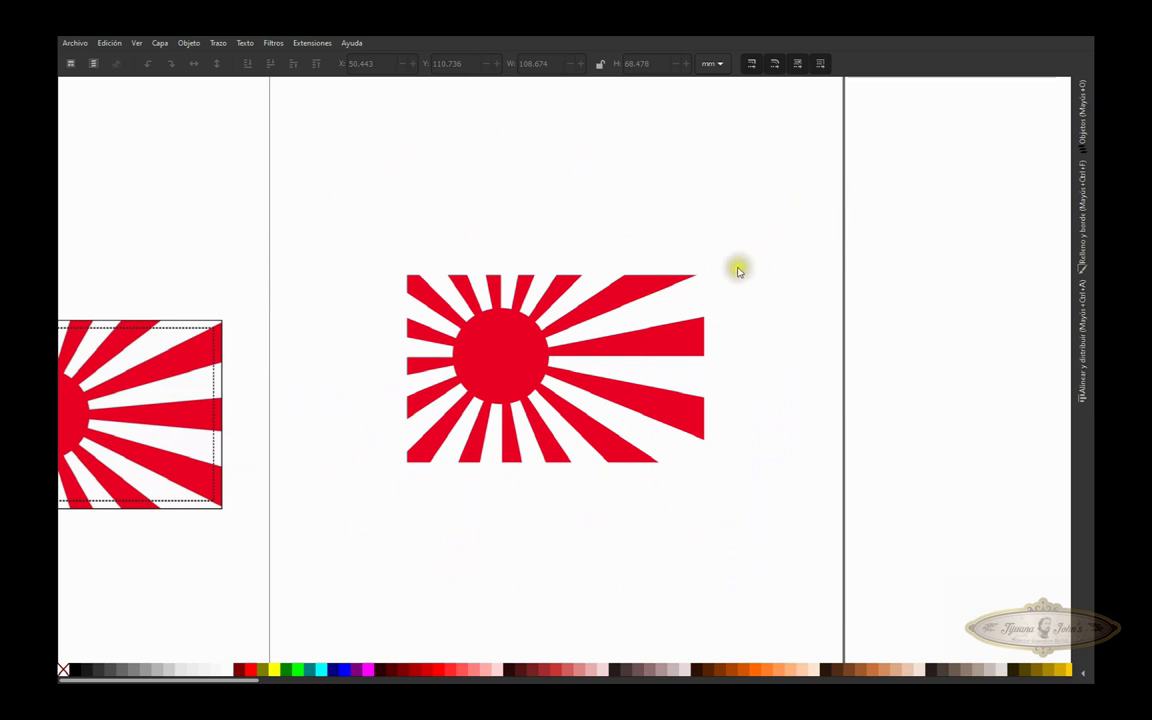
left_click(1081, 122)
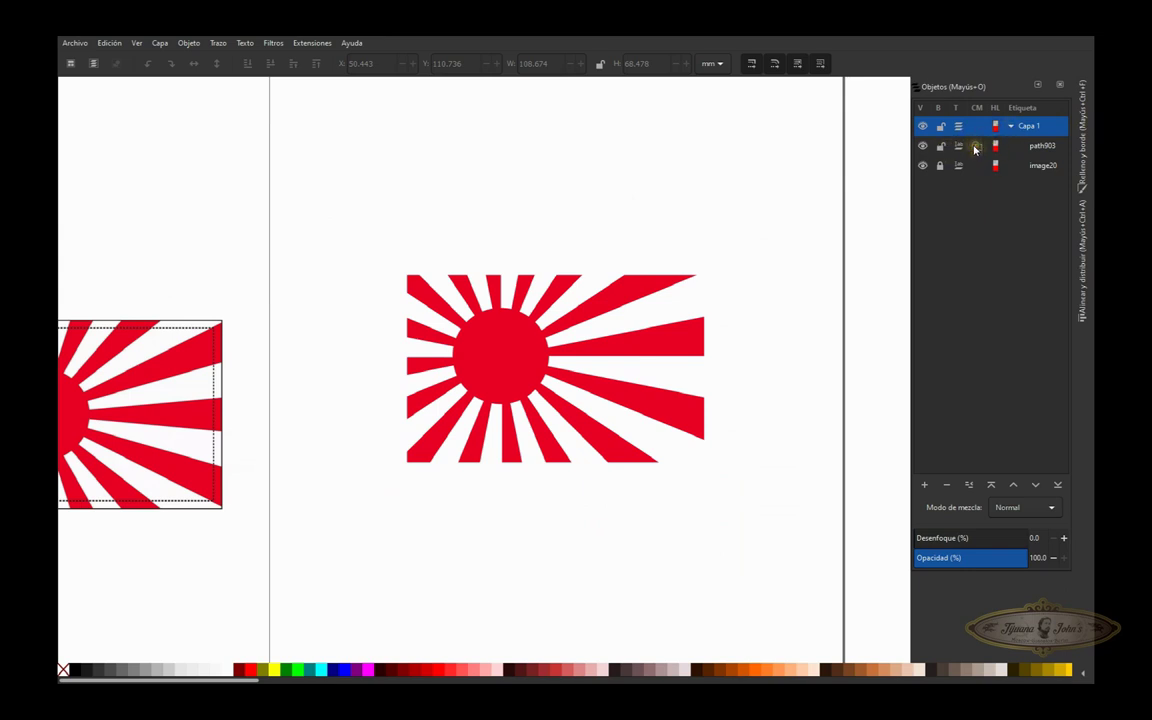
Release the clip on path903 (Liberar recorte) to restore the full sunburst
left_click(661, 283)
right_click(978, 147)
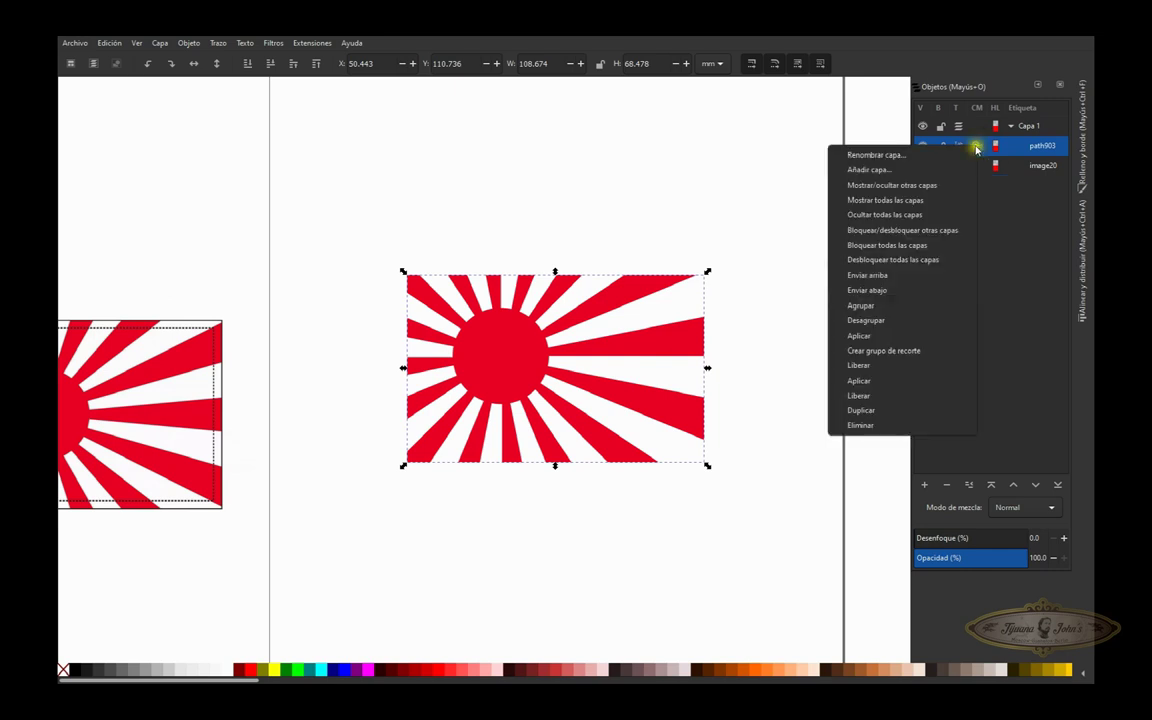
left_click(866, 367)
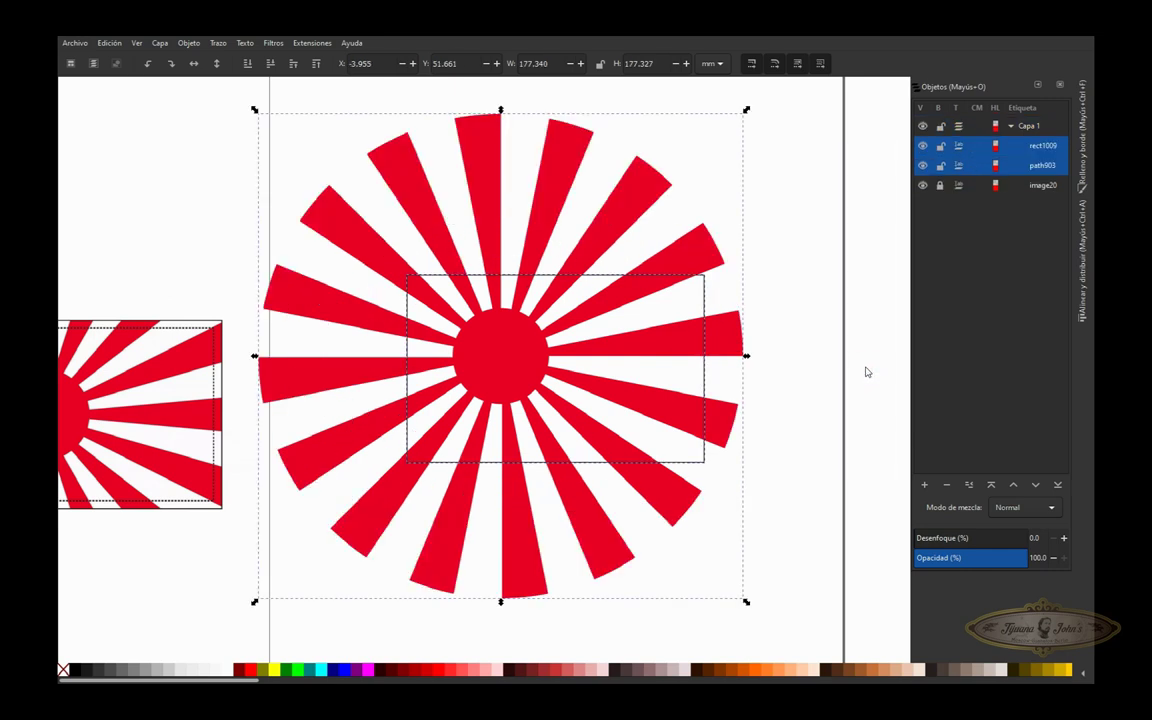
Move rect1009 left and up to X 32.418, Y 107.164 mm over the sunburst
left_click(763, 275)
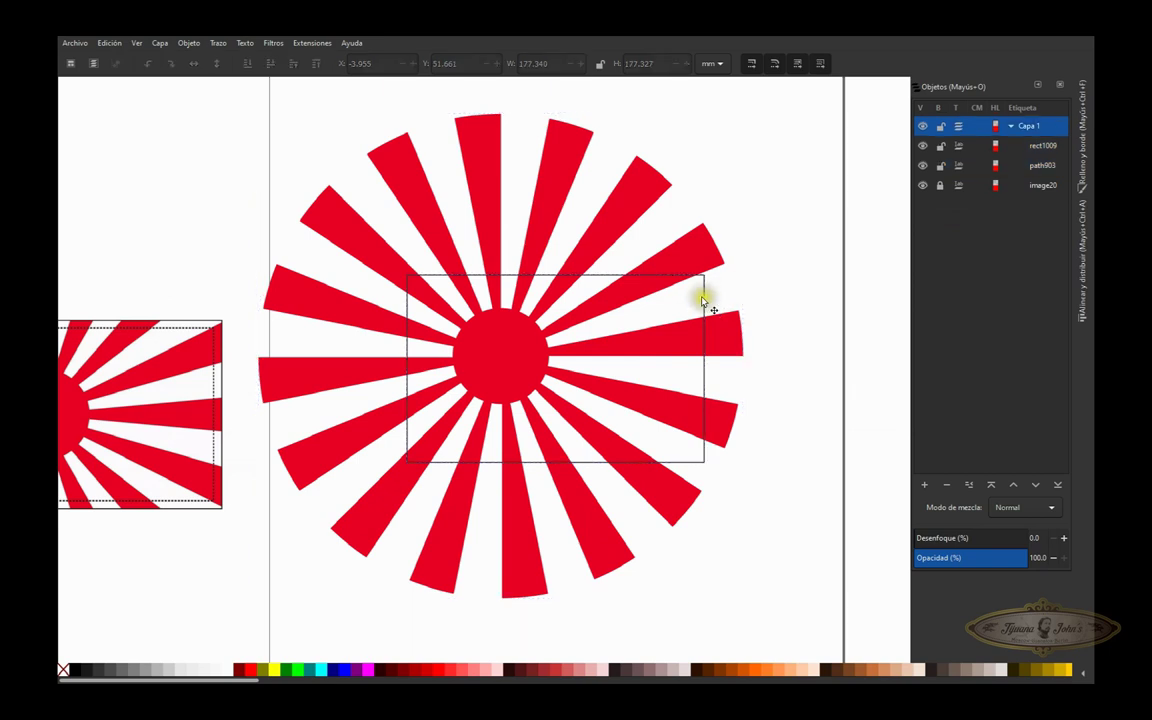
left_click(685, 302)
left_click_drag(685, 302, 652, 291)
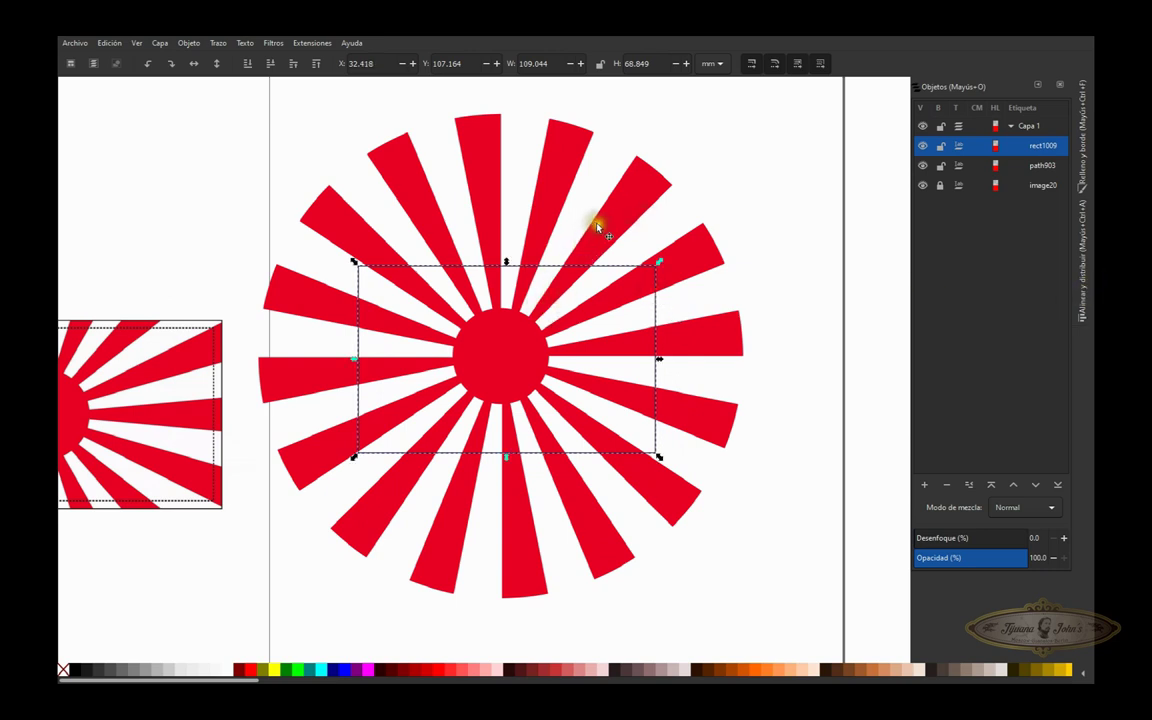
Centre the rectangle and sunburst on the vertical axis using Align and Distribute
left_click(633, 198, "shift")
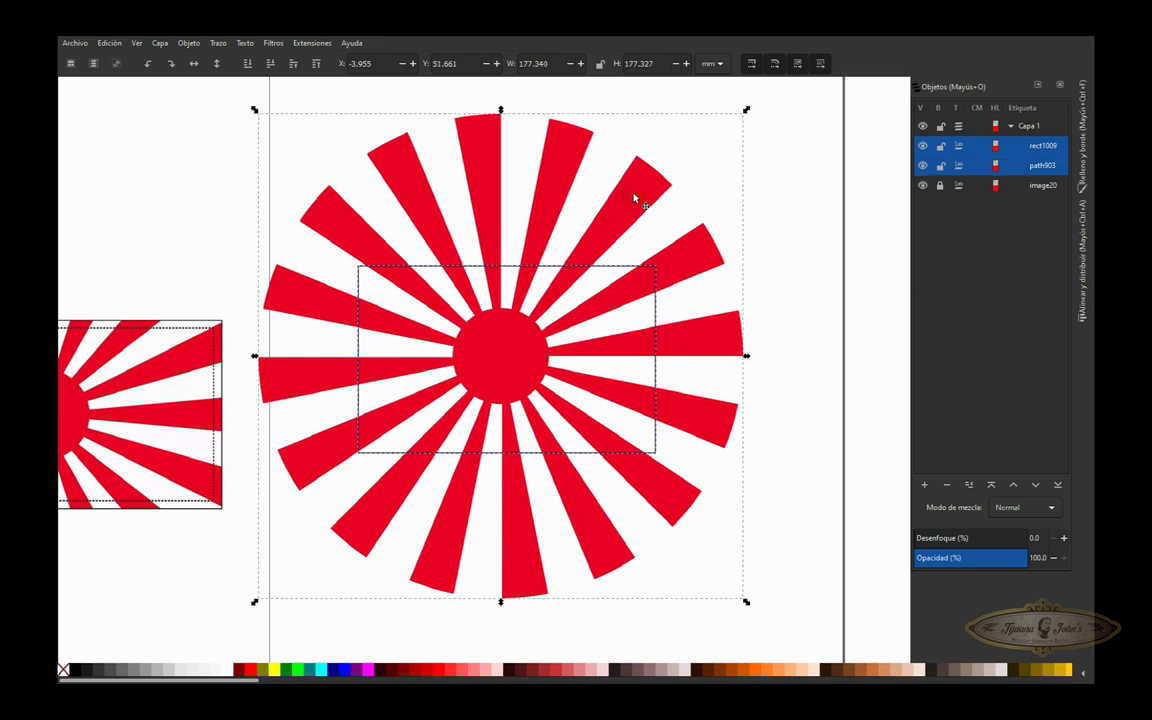
left_click(1077, 291)
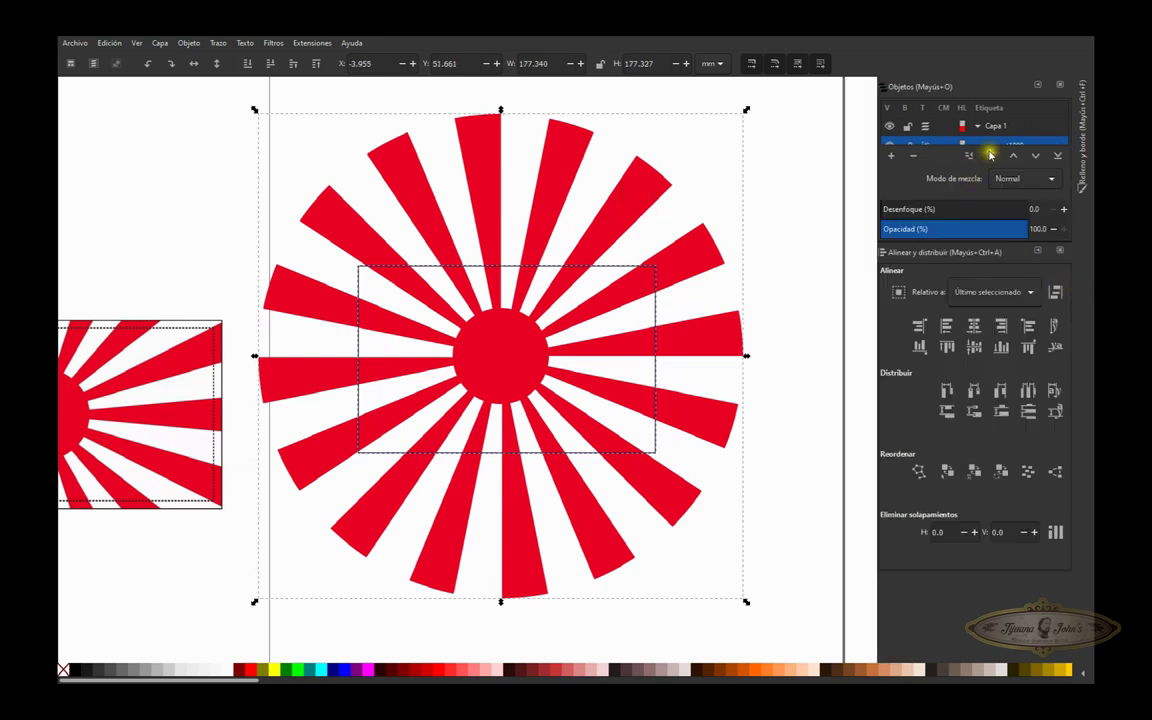
left_click(973, 346)
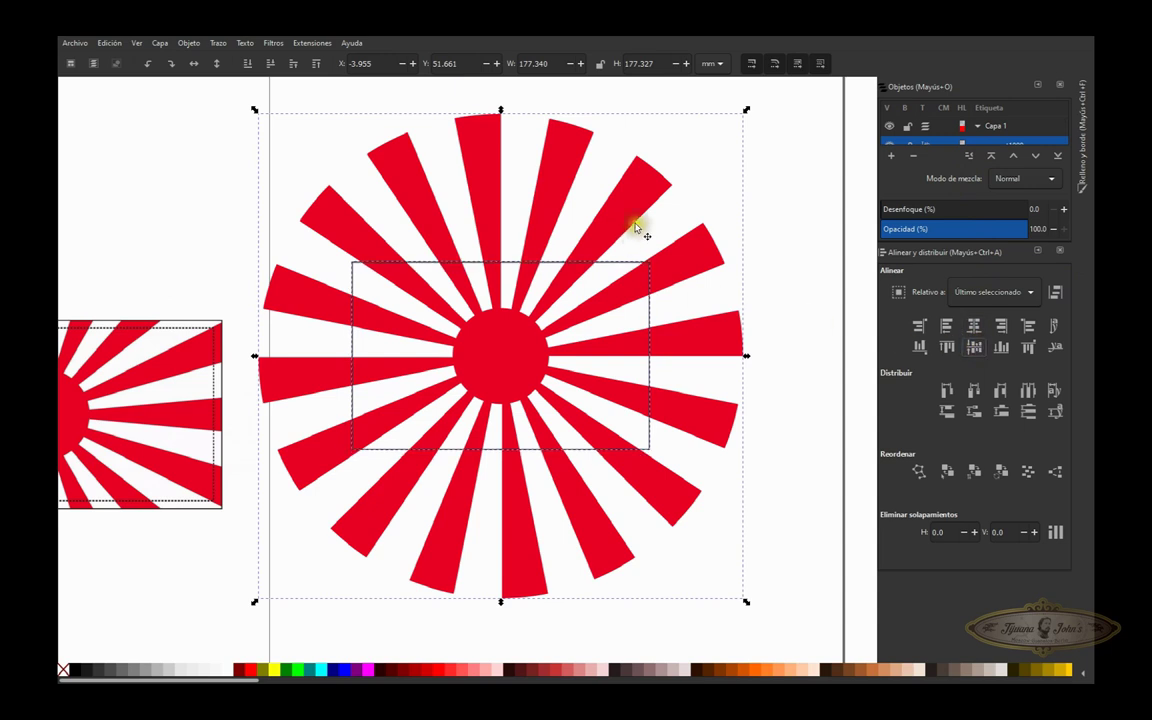
Clip path903 to rect1009 with Aplicar recorte, giving a 108.674 × 68.478 mm flag
left_click(803, 232)
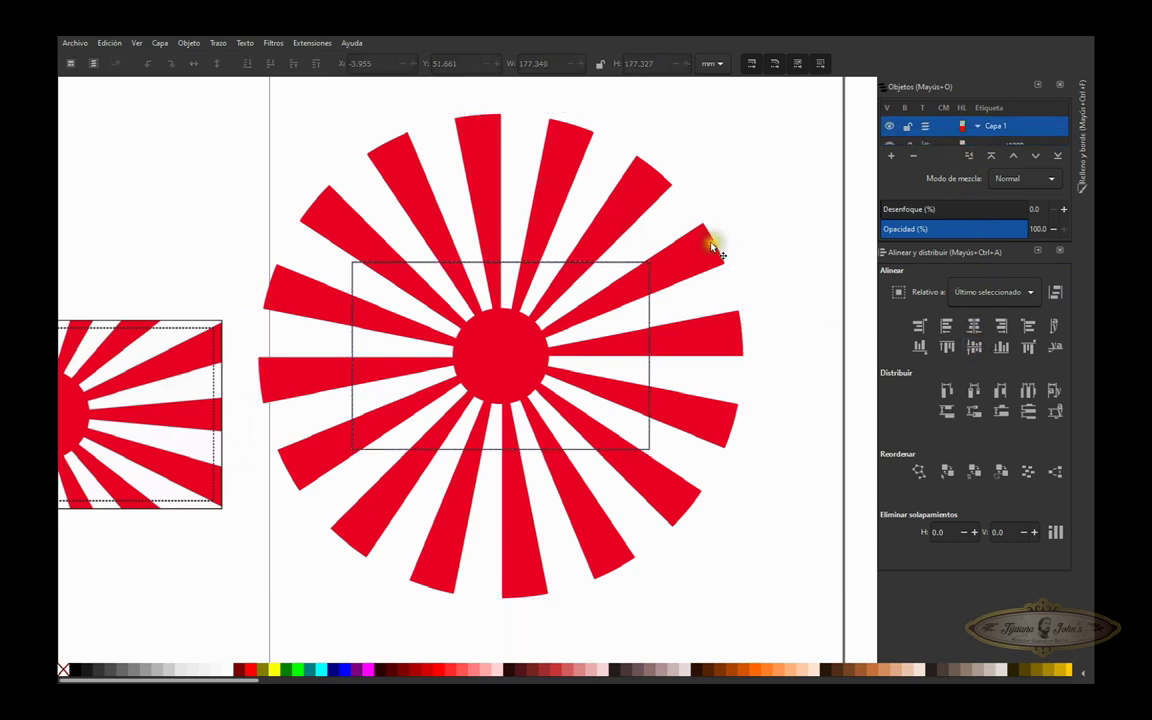
left_click(650, 316)
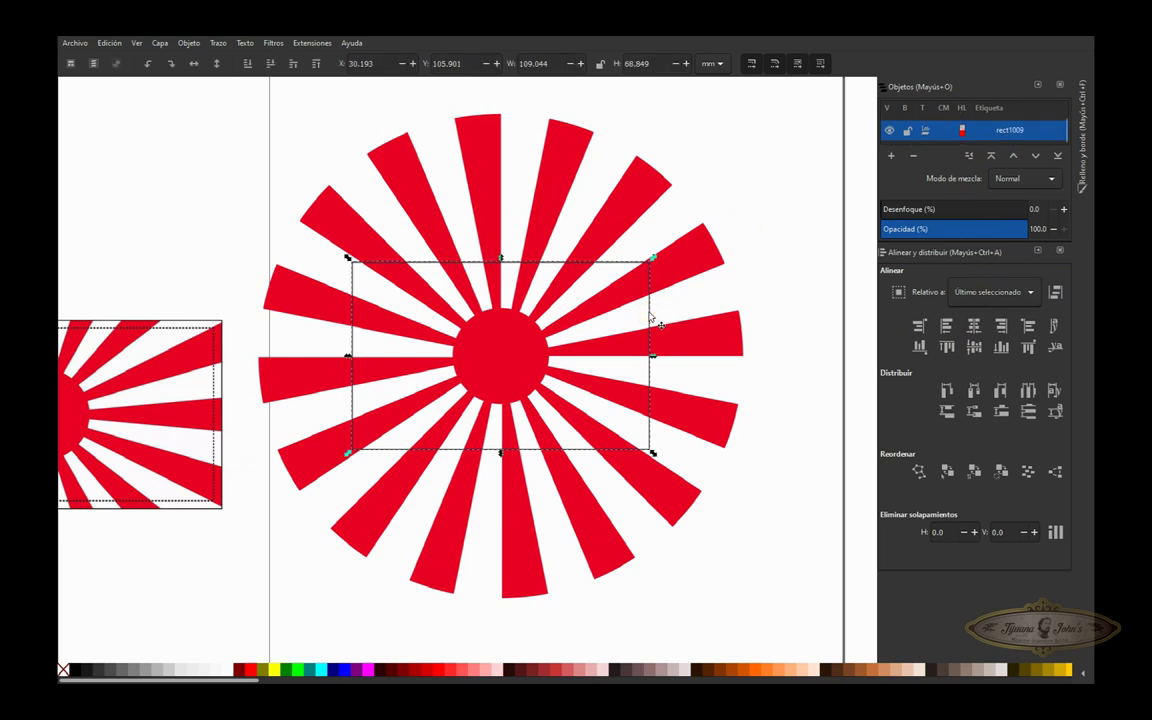
left_click(688, 258, "shift")
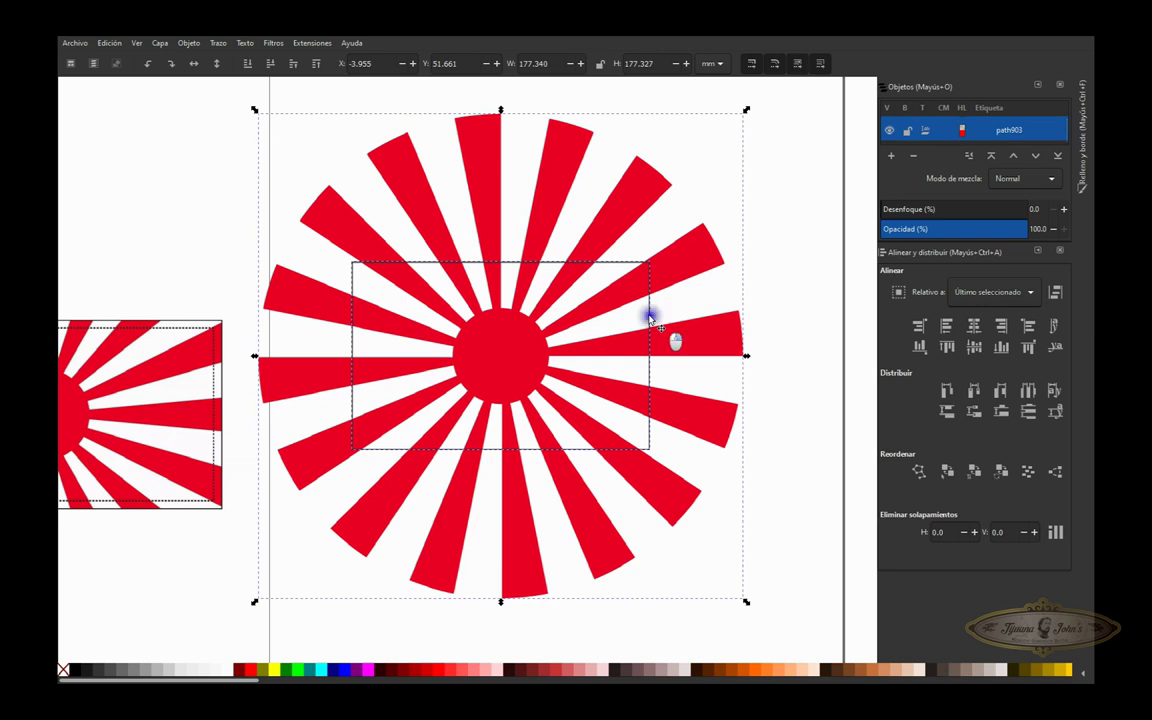
right_click(650, 318)
left_click(703, 570)
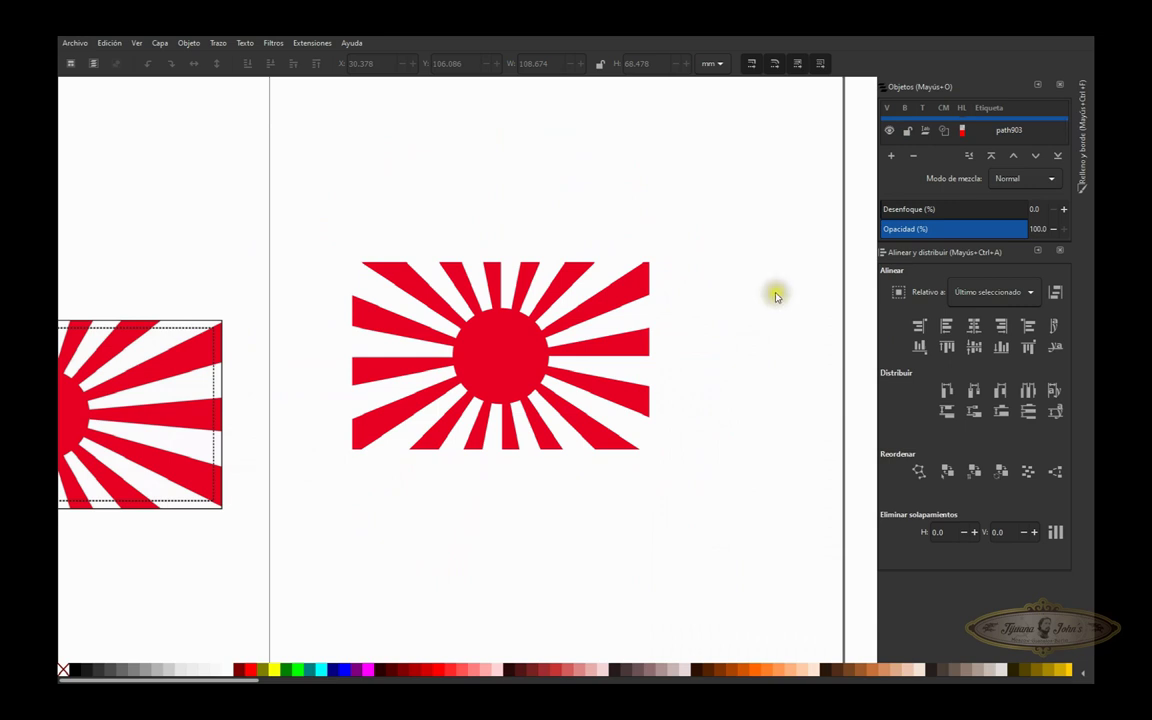
Iconify the Objetos panel so Align and Distribute stays at the top of the dock
left_click(1038, 88)
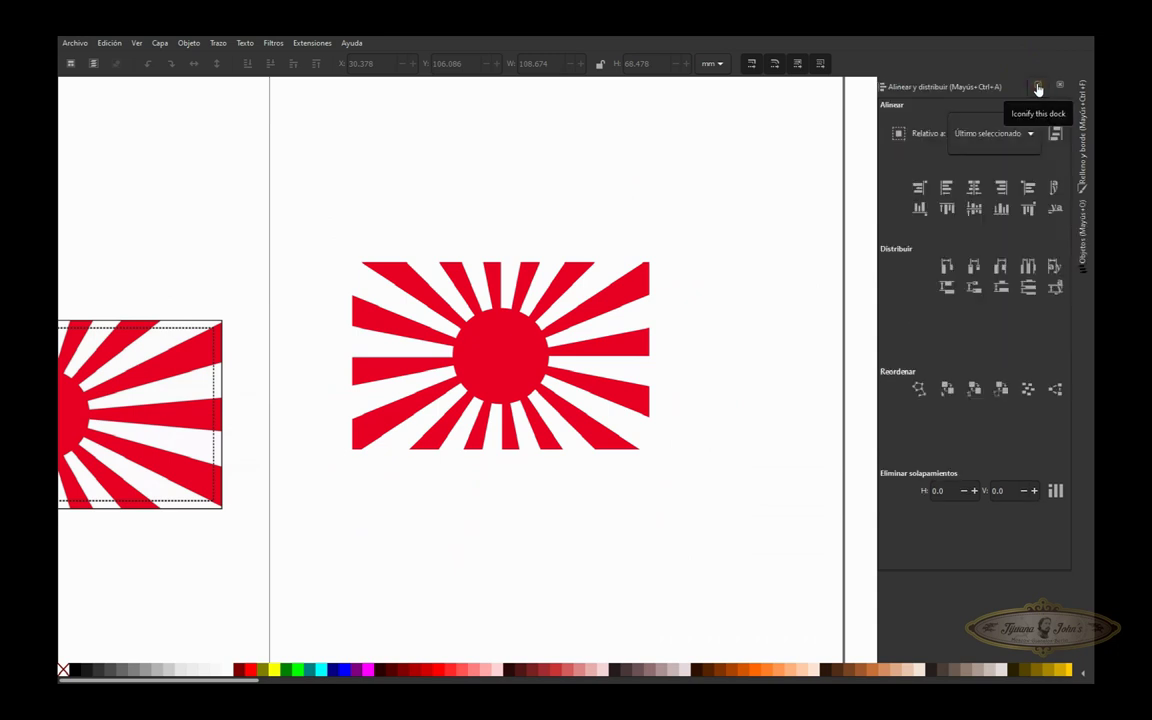